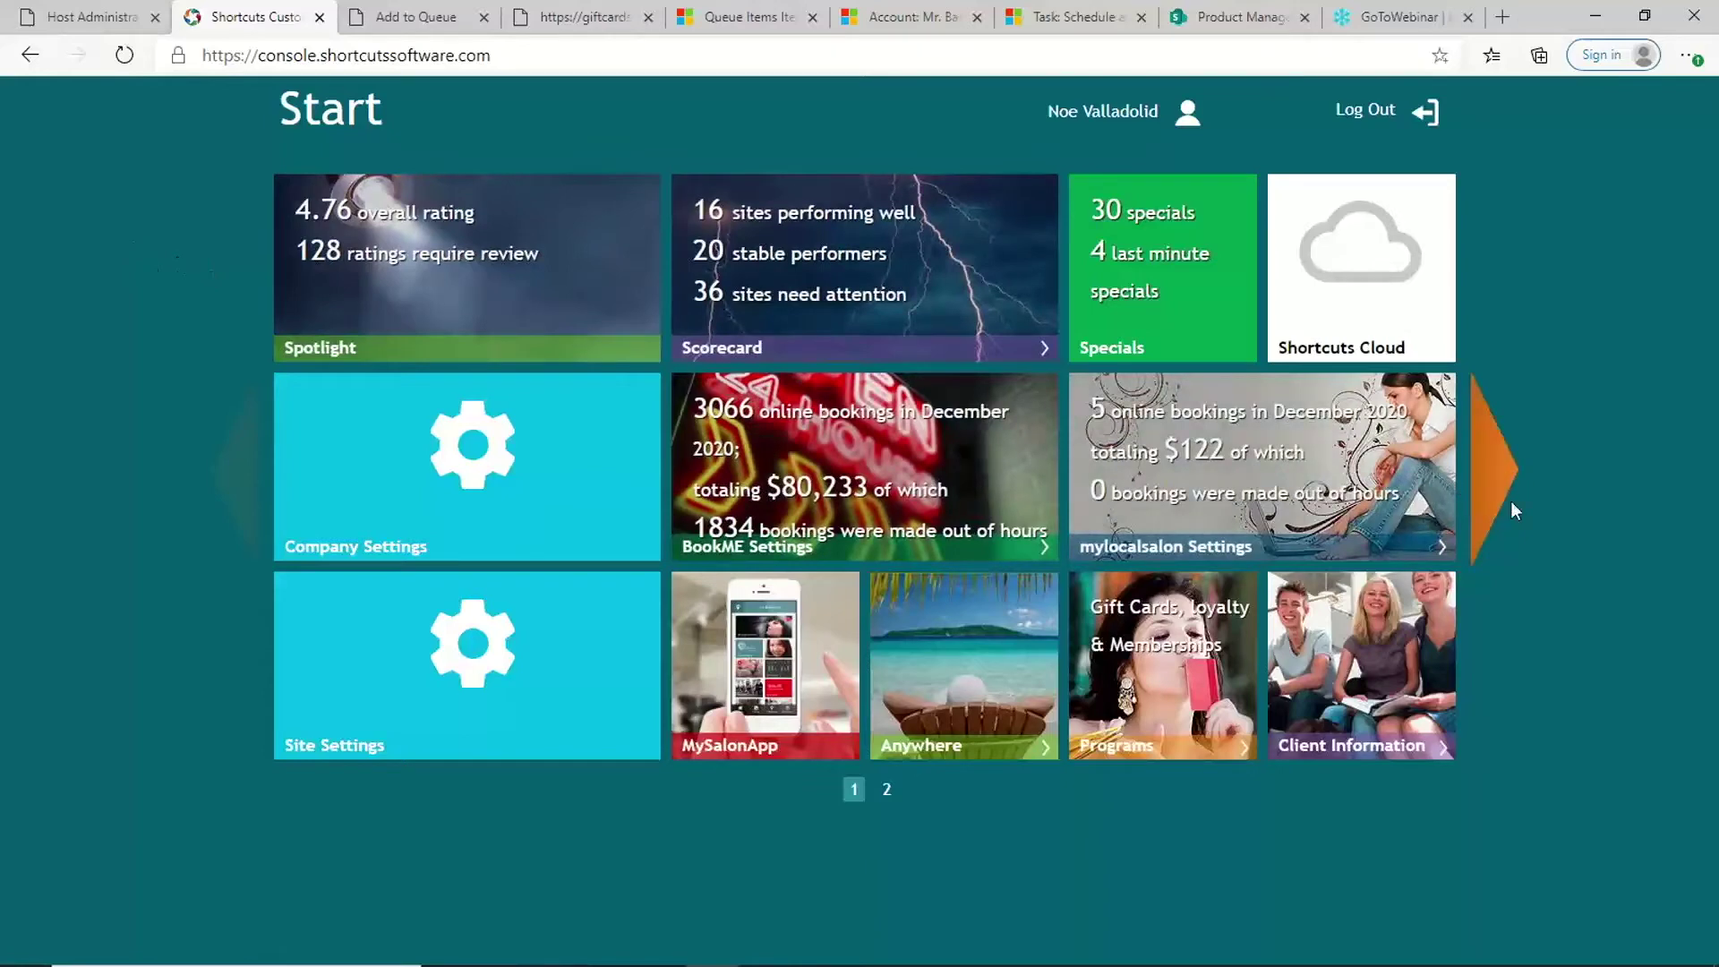
- Reach the Self Check-in Settings tile on the second page of start tiles and enter it
left_click(1513, 483)
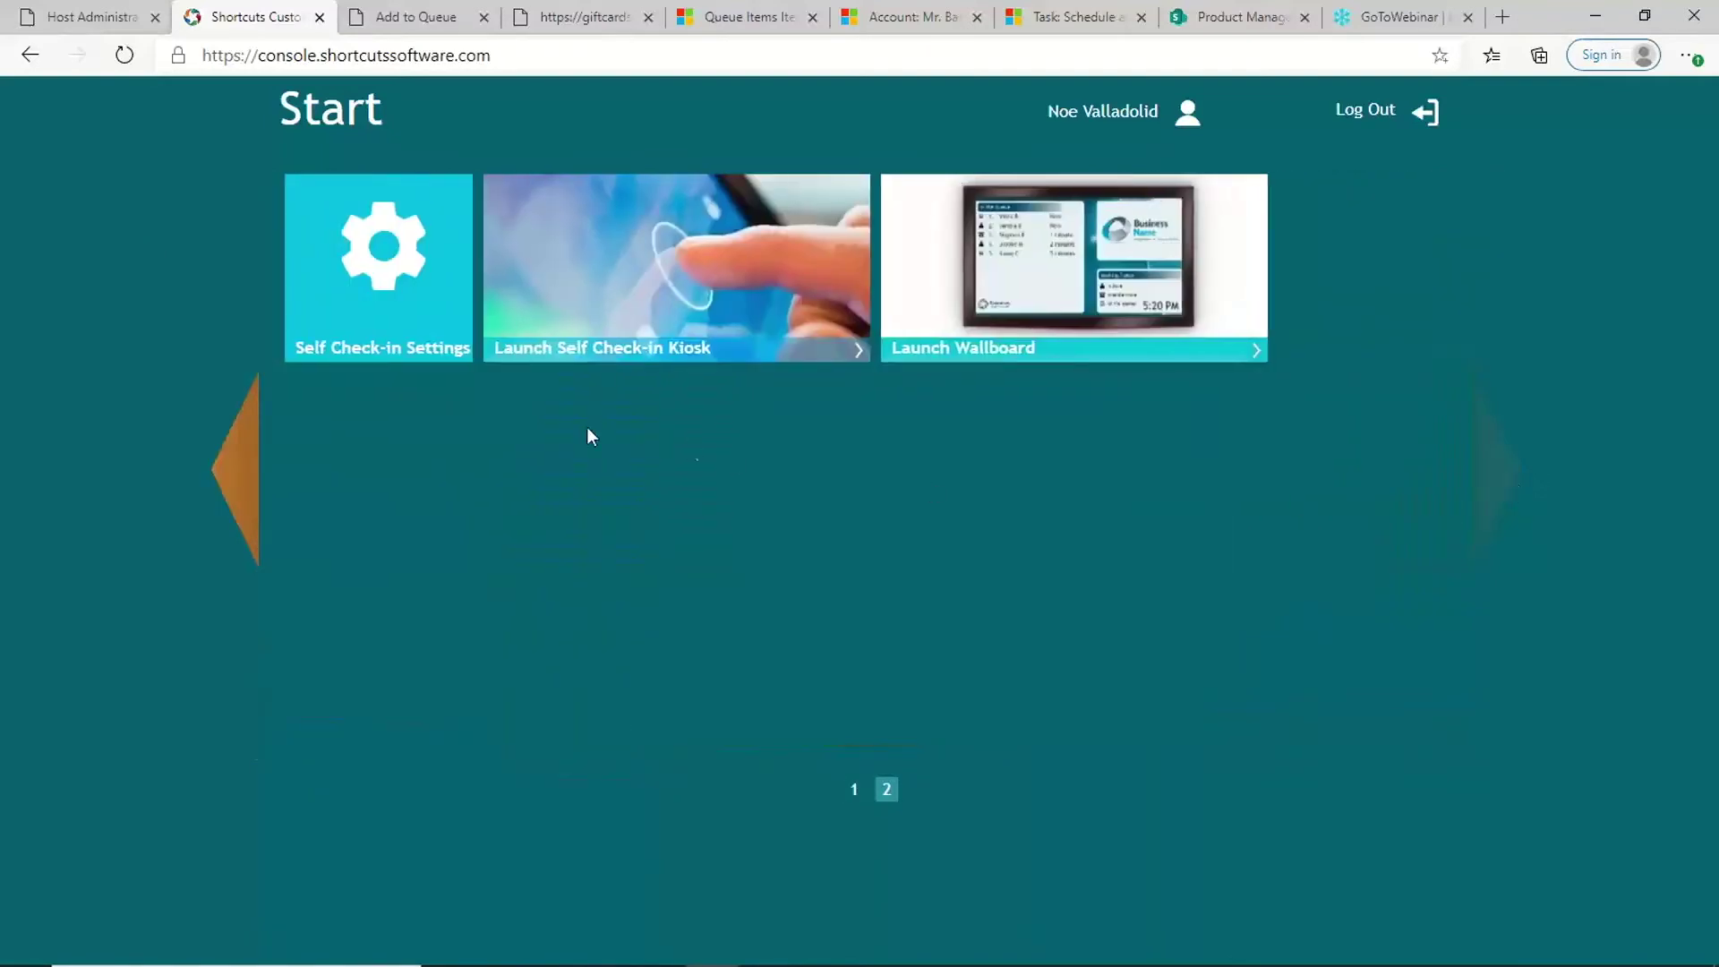
left_click(388, 284)
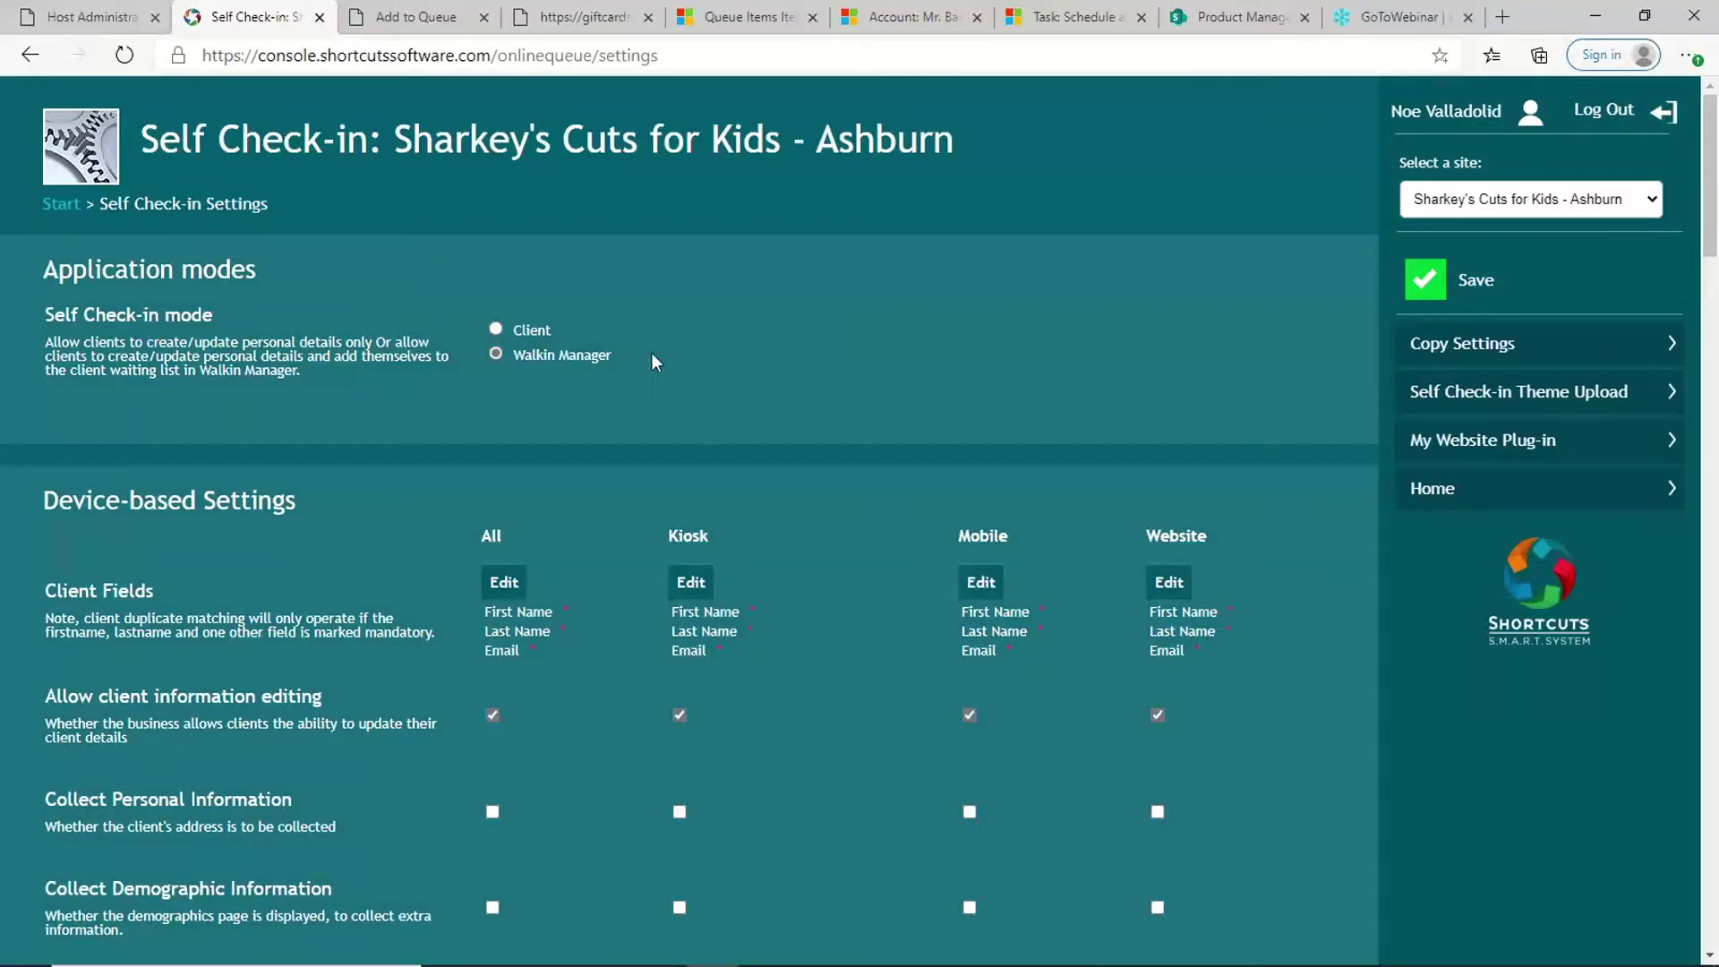
scroll(651, 357, "down", 1)
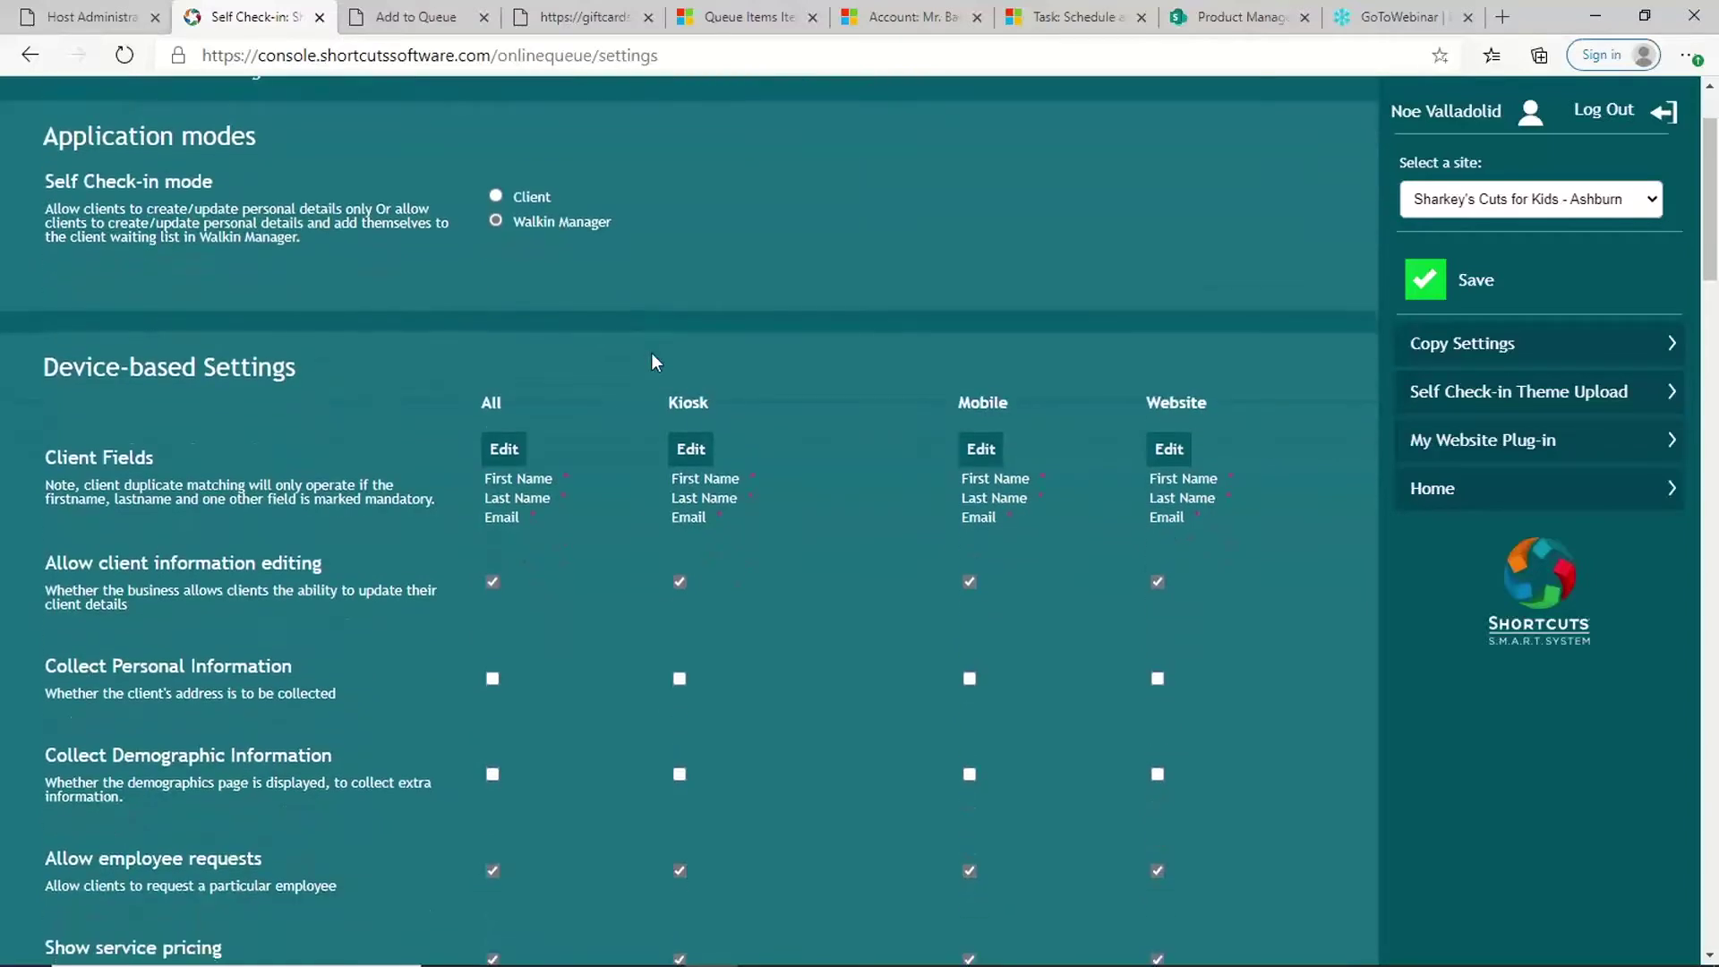
scroll(651, 362, "up", 1)
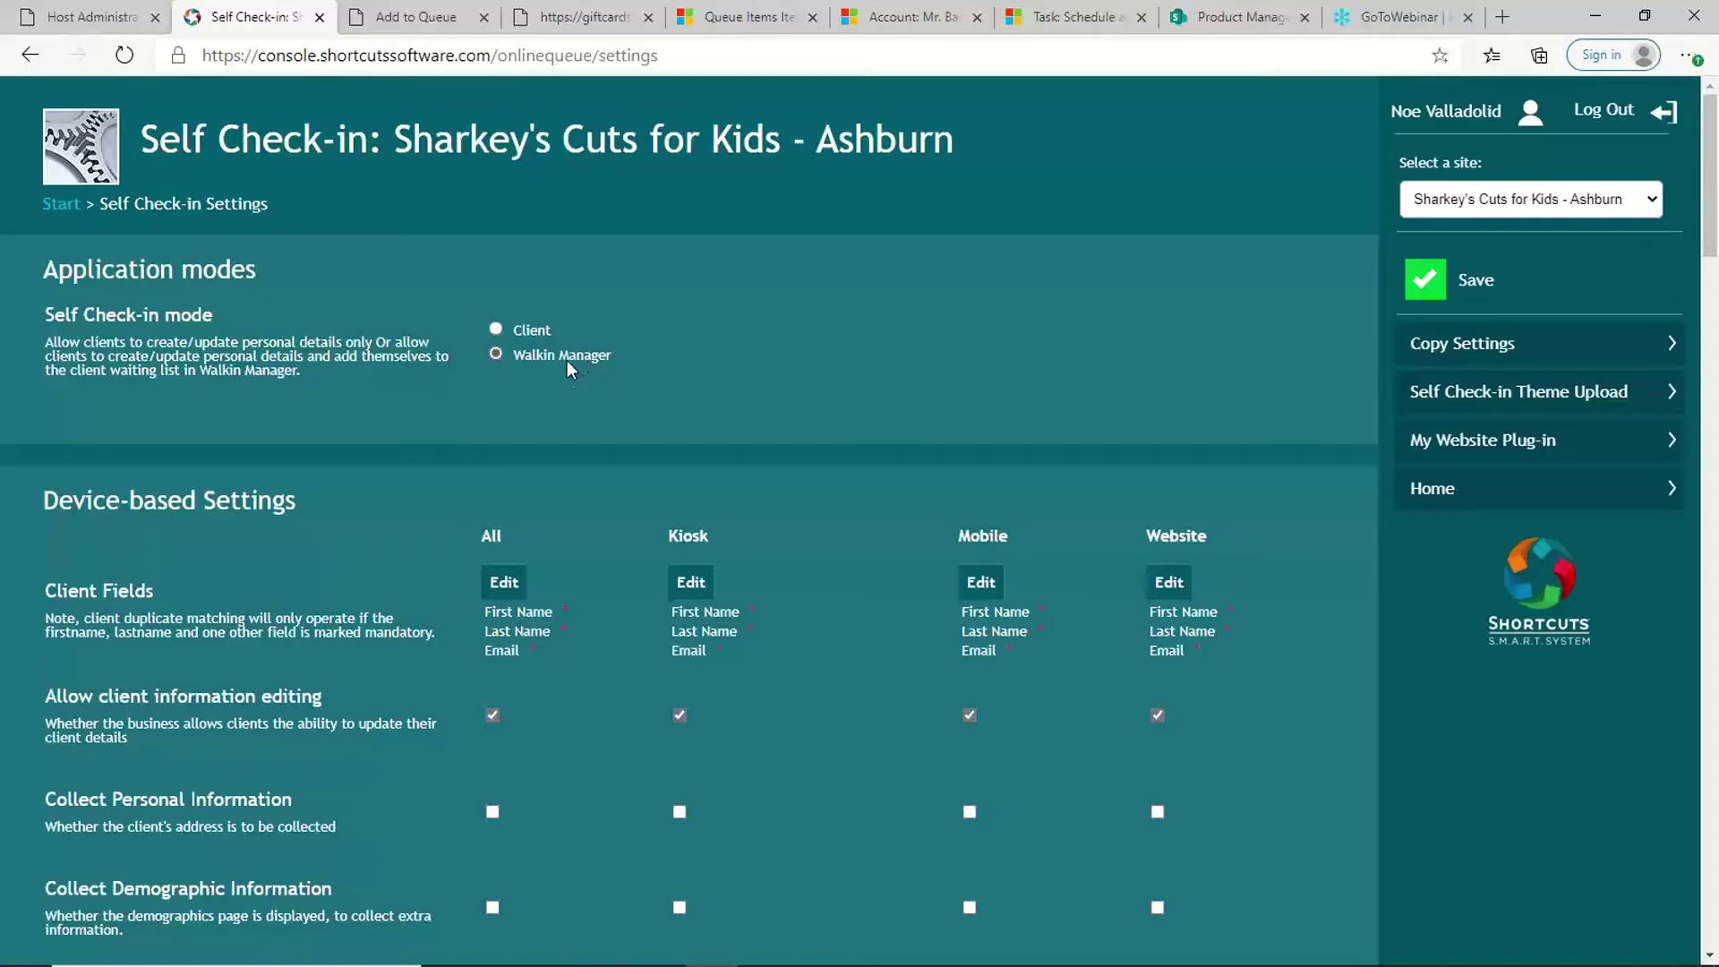
scroll(594, 364, "down", 2)
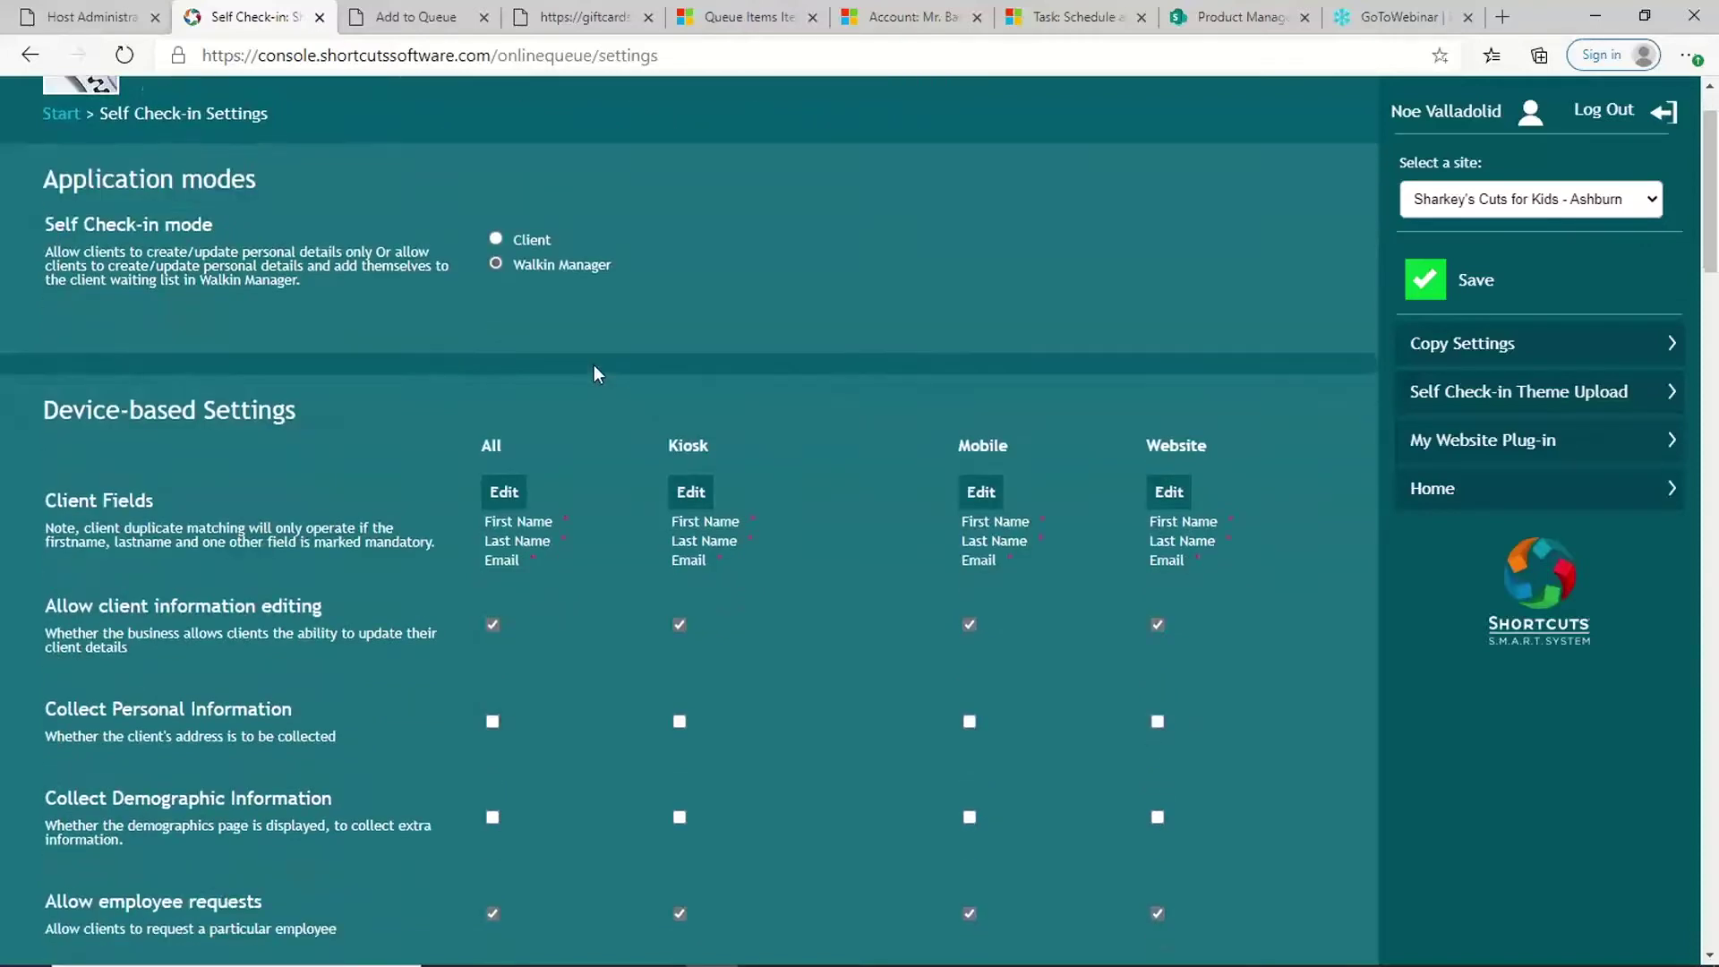
scroll(594, 365, "down", 1)
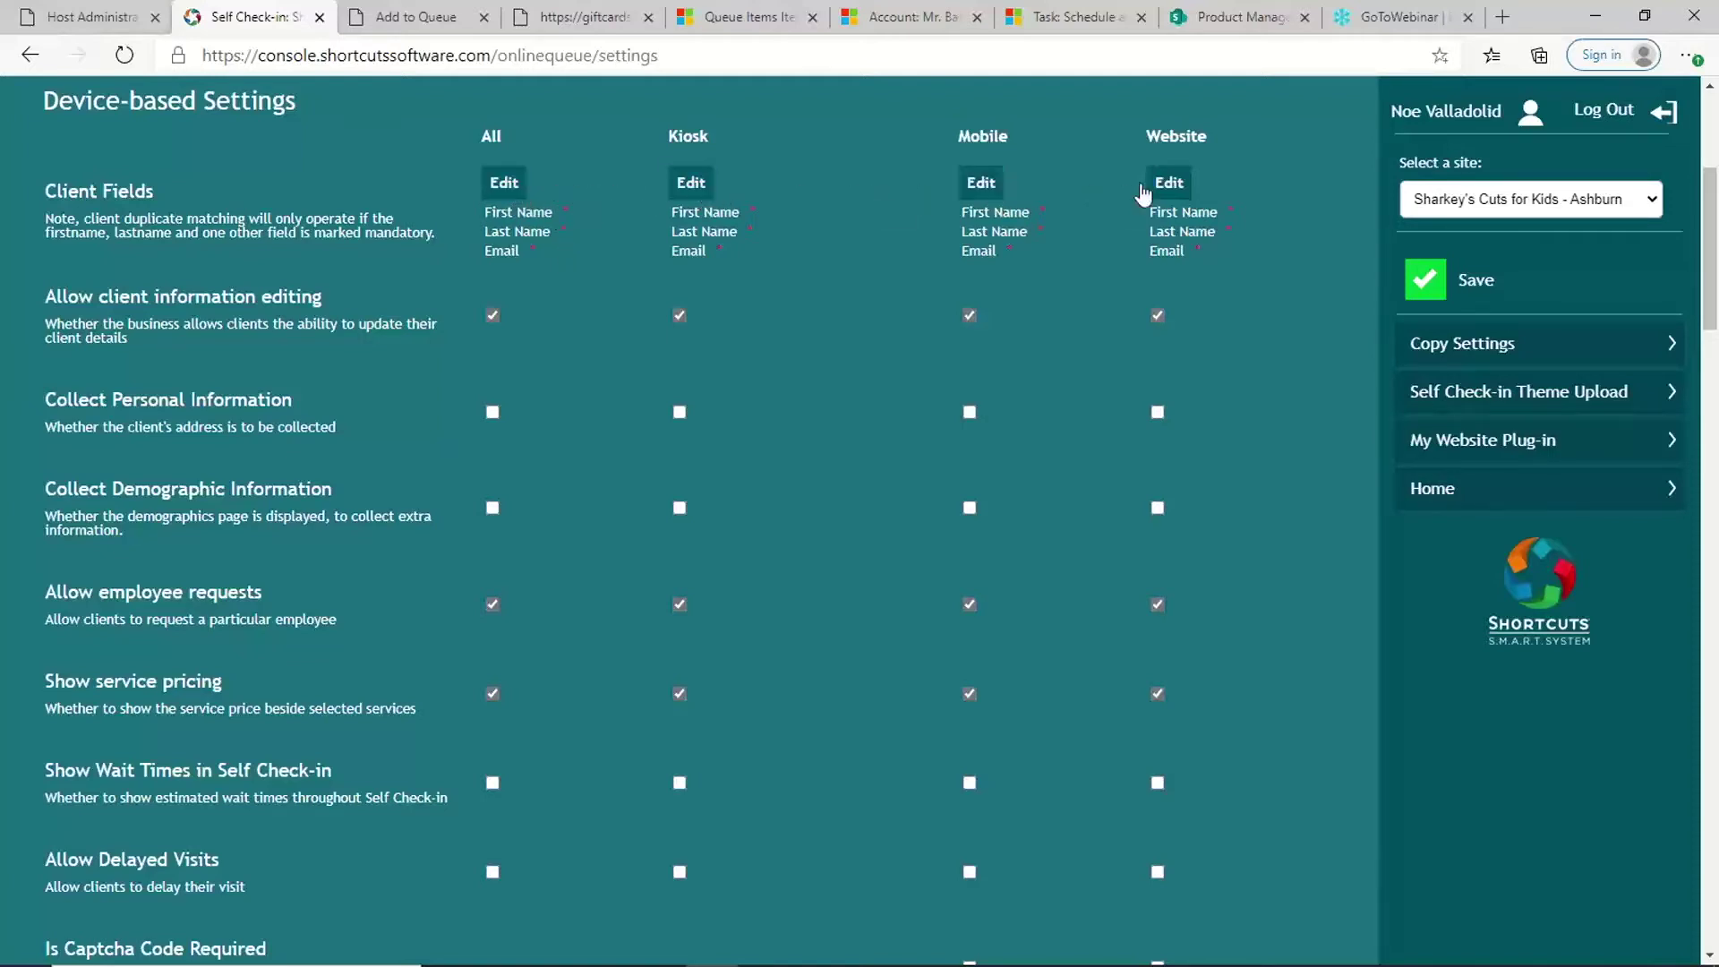
left_click(504, 188)
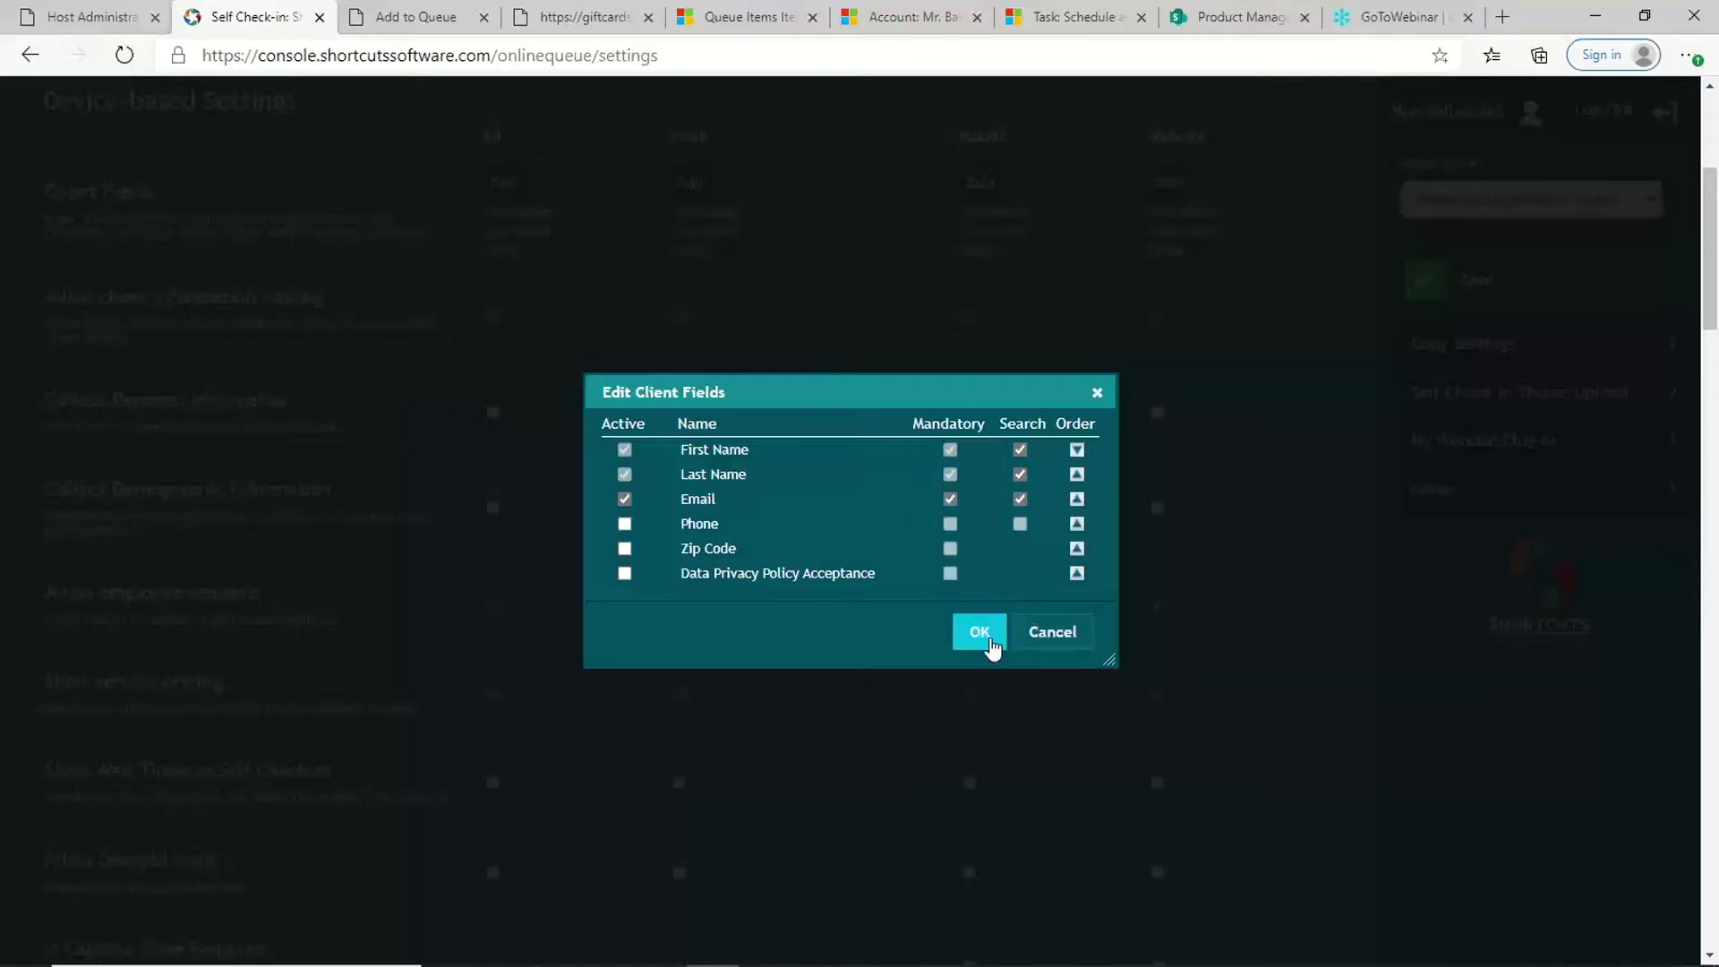
left_click(990, 637)
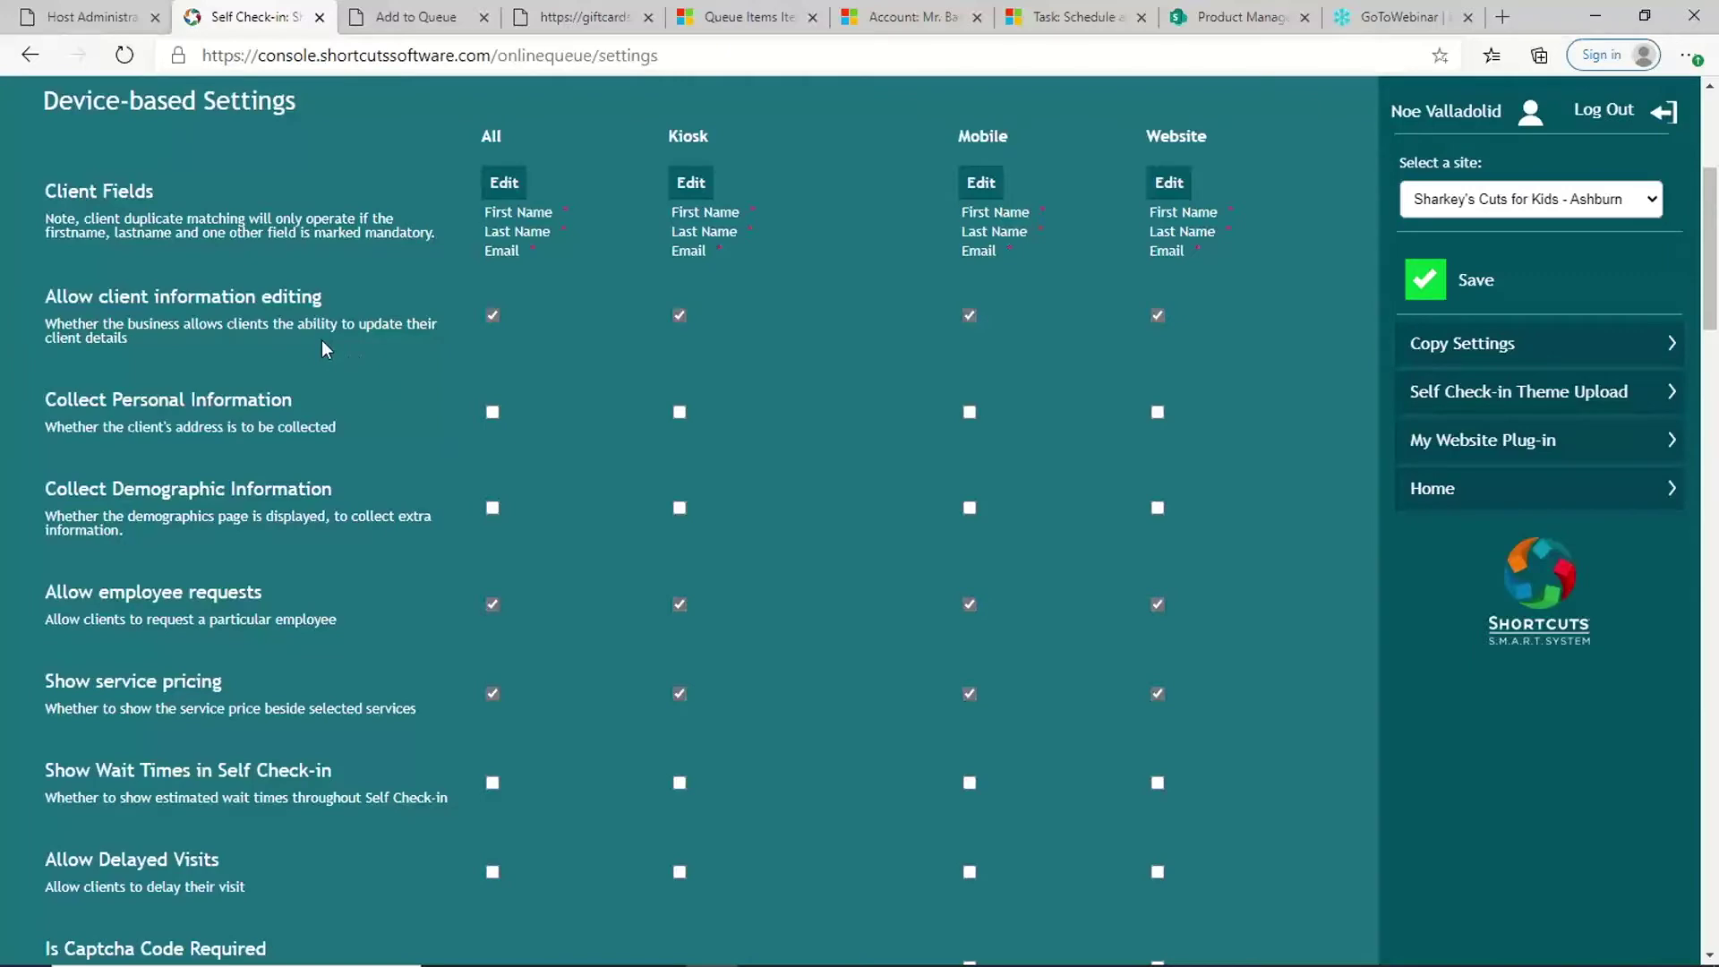
scroll(322, 349, "down", 1)
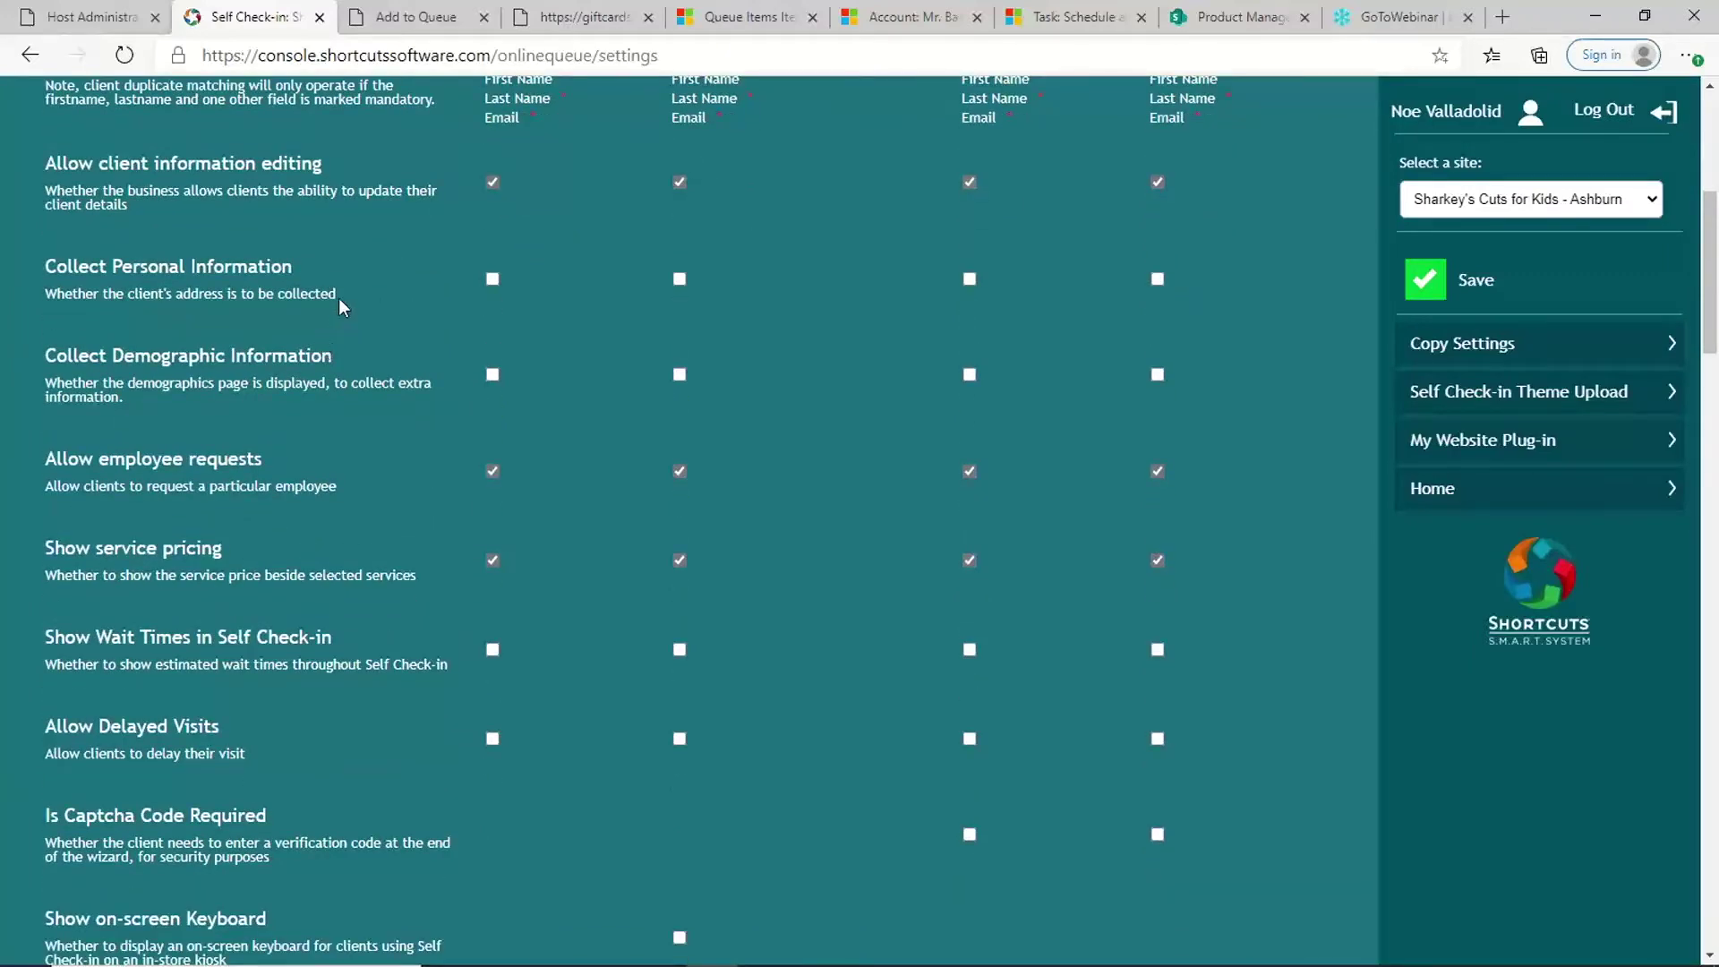
scroll(340, 306, "up", 1)
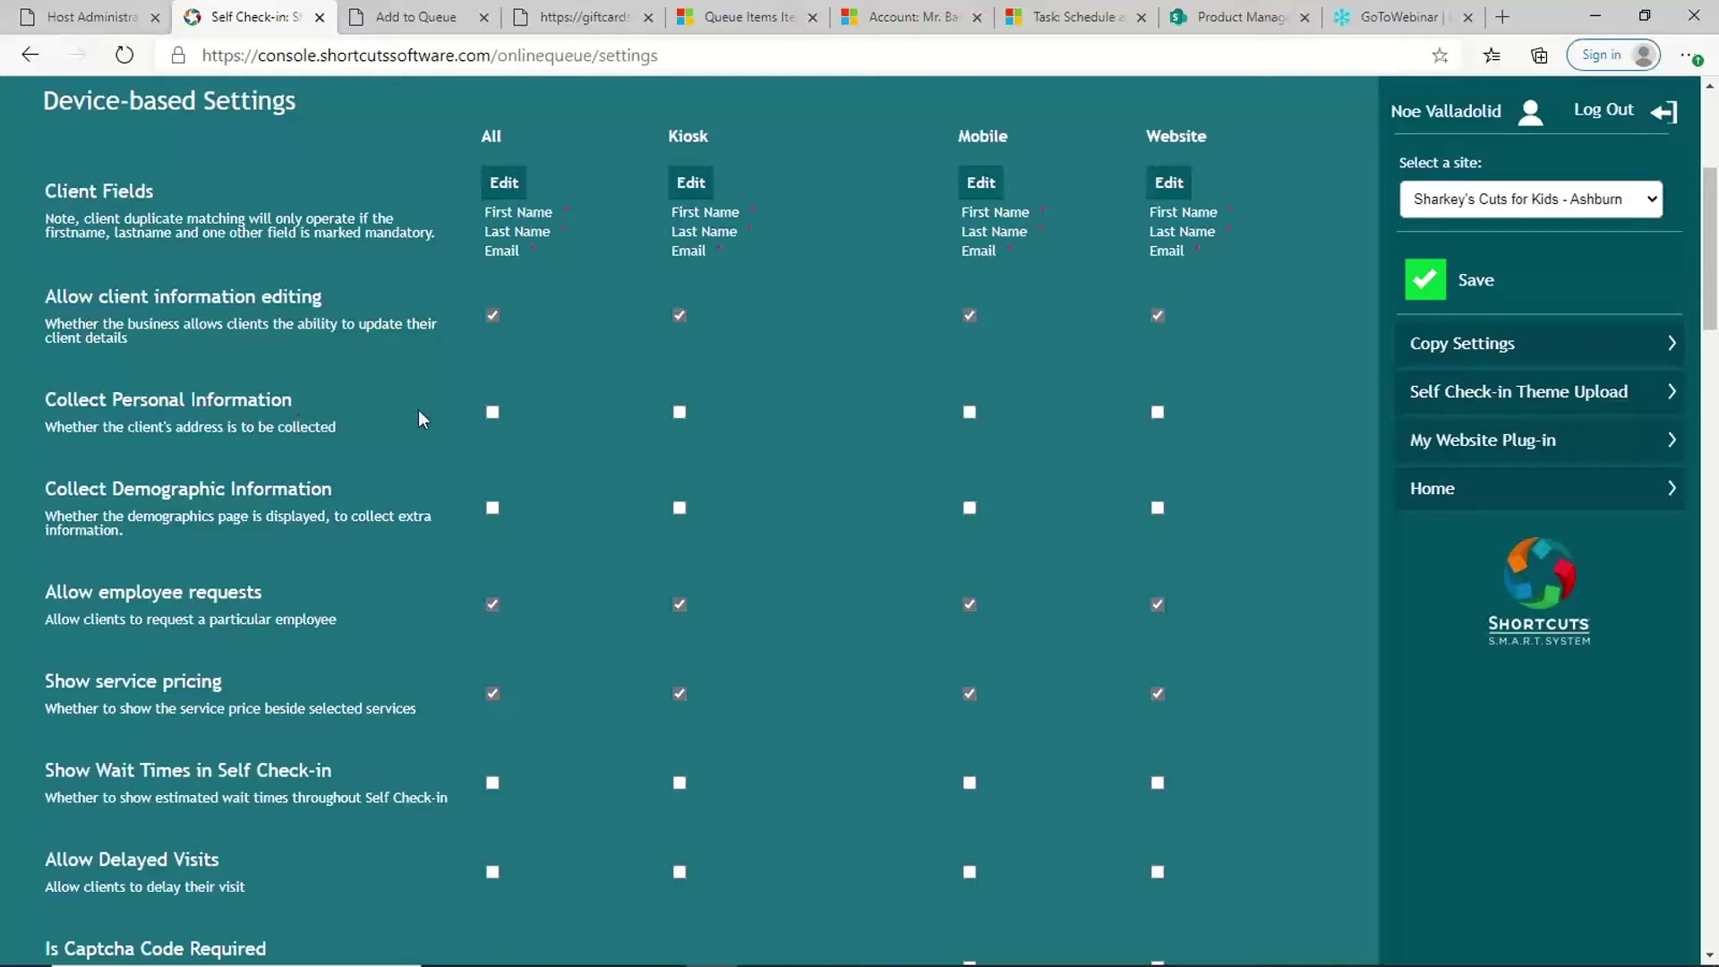
scroll(418, 417, "down", 1)
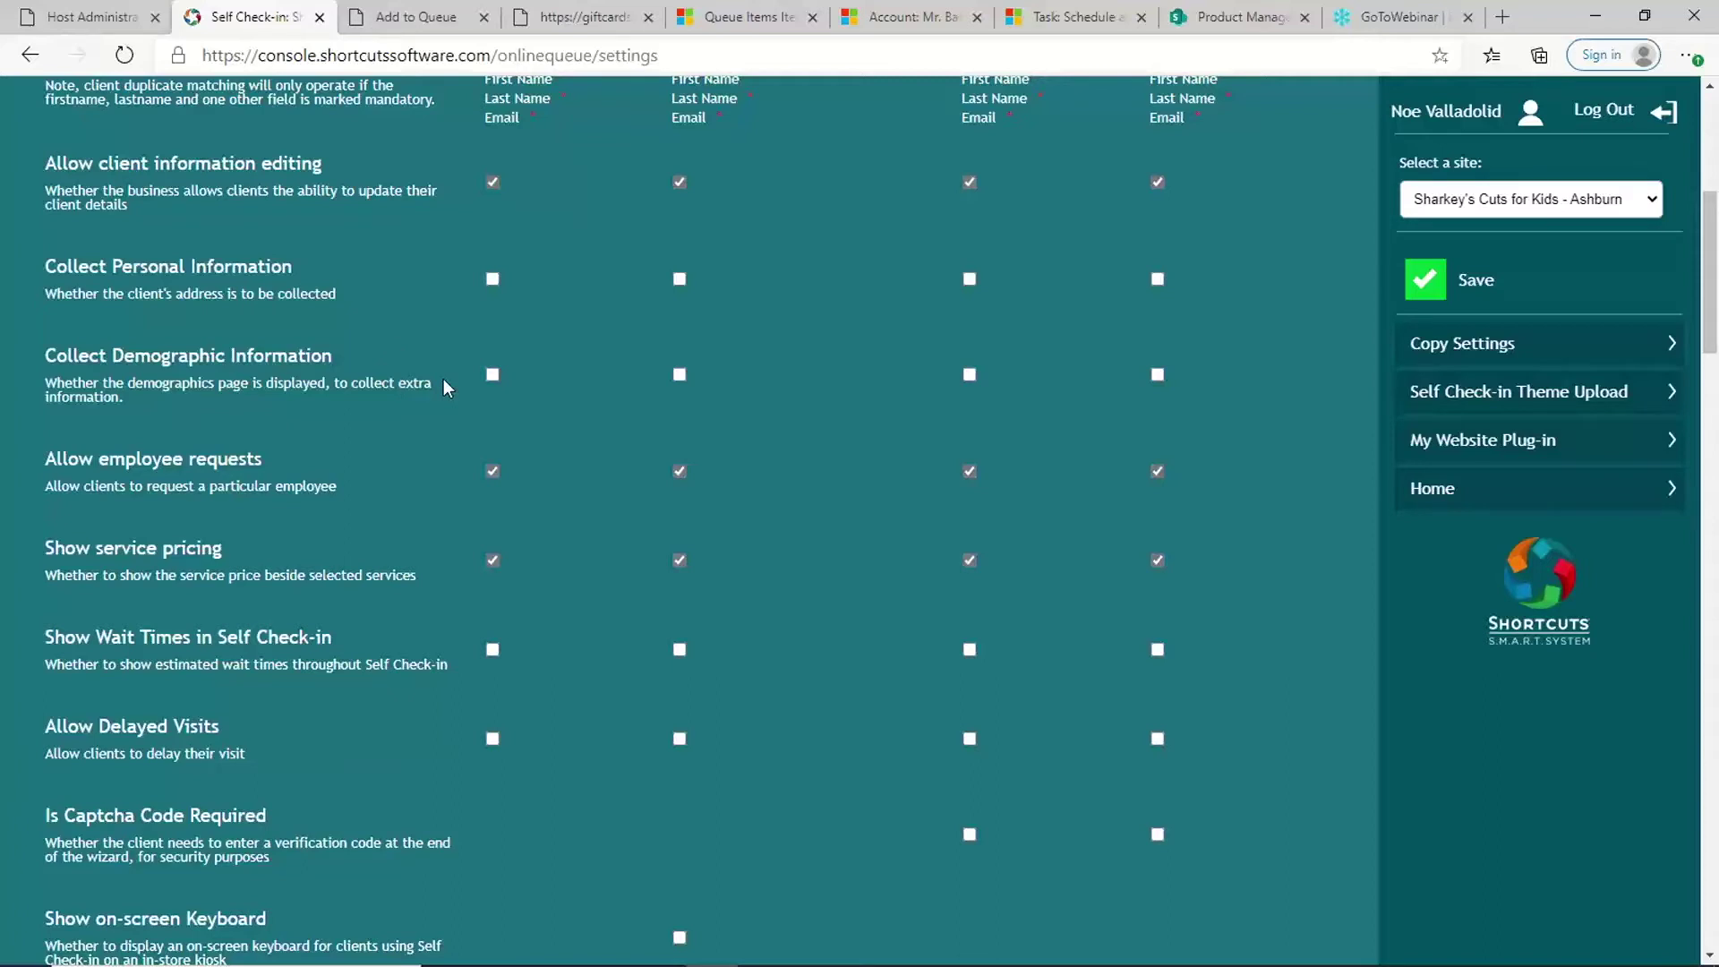
scroll(443, 379, "down", 1)
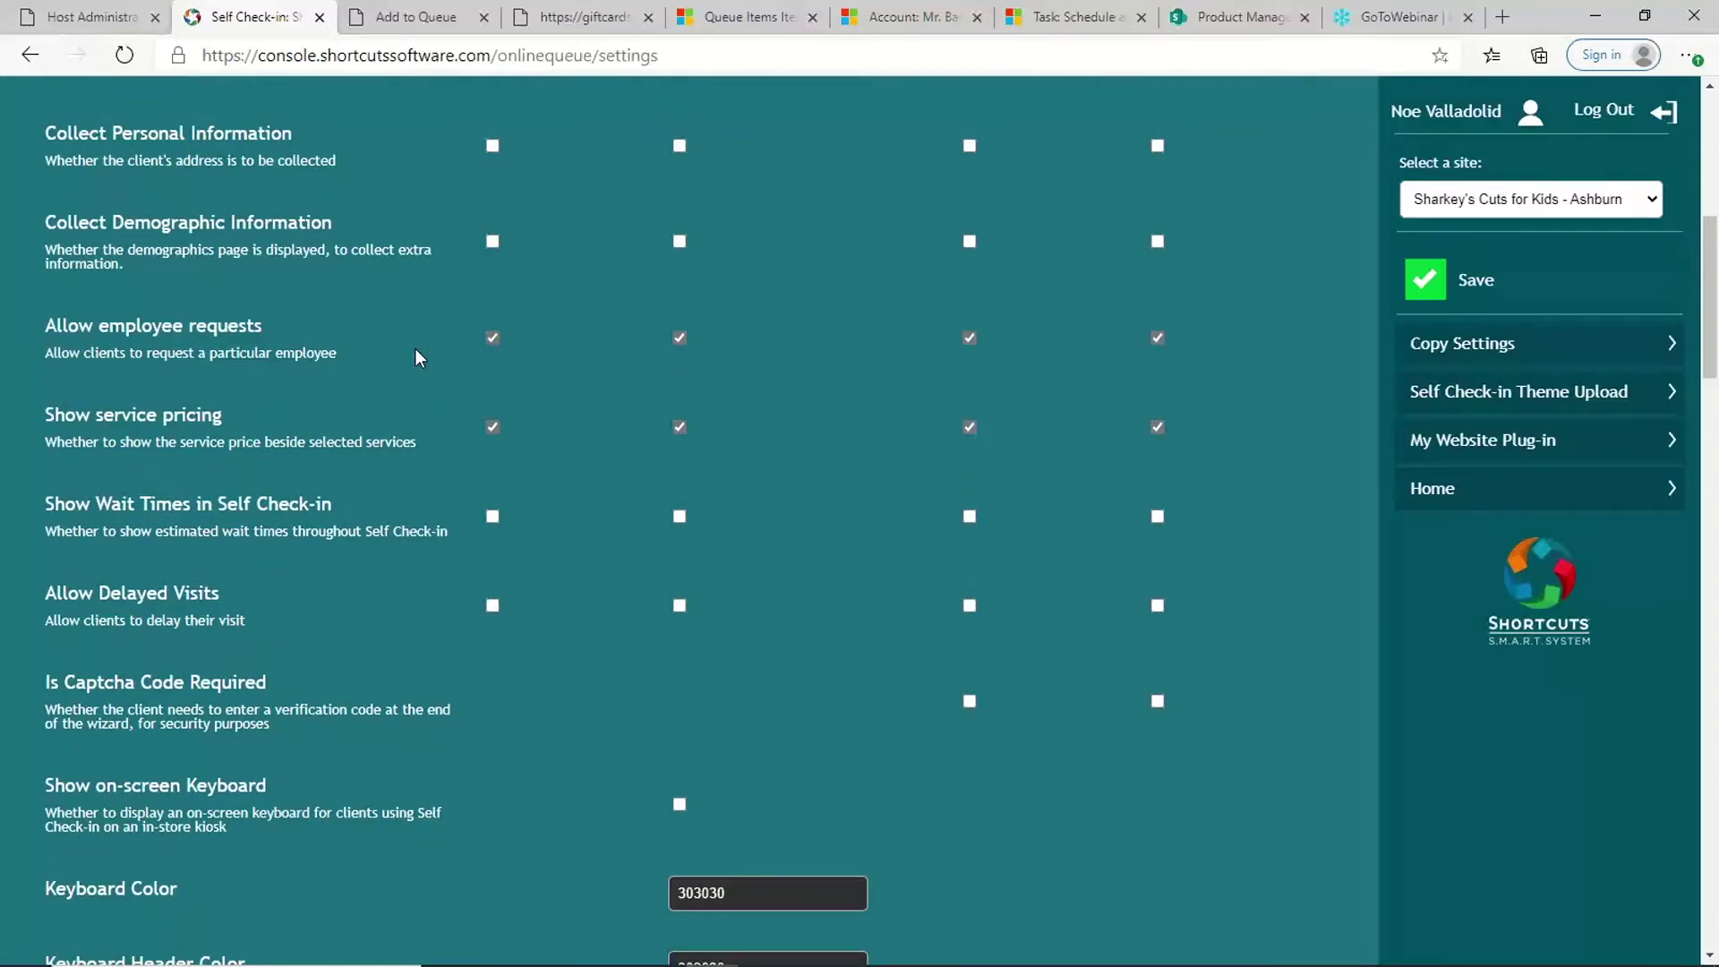
scroll(416, 355, "down", 1)
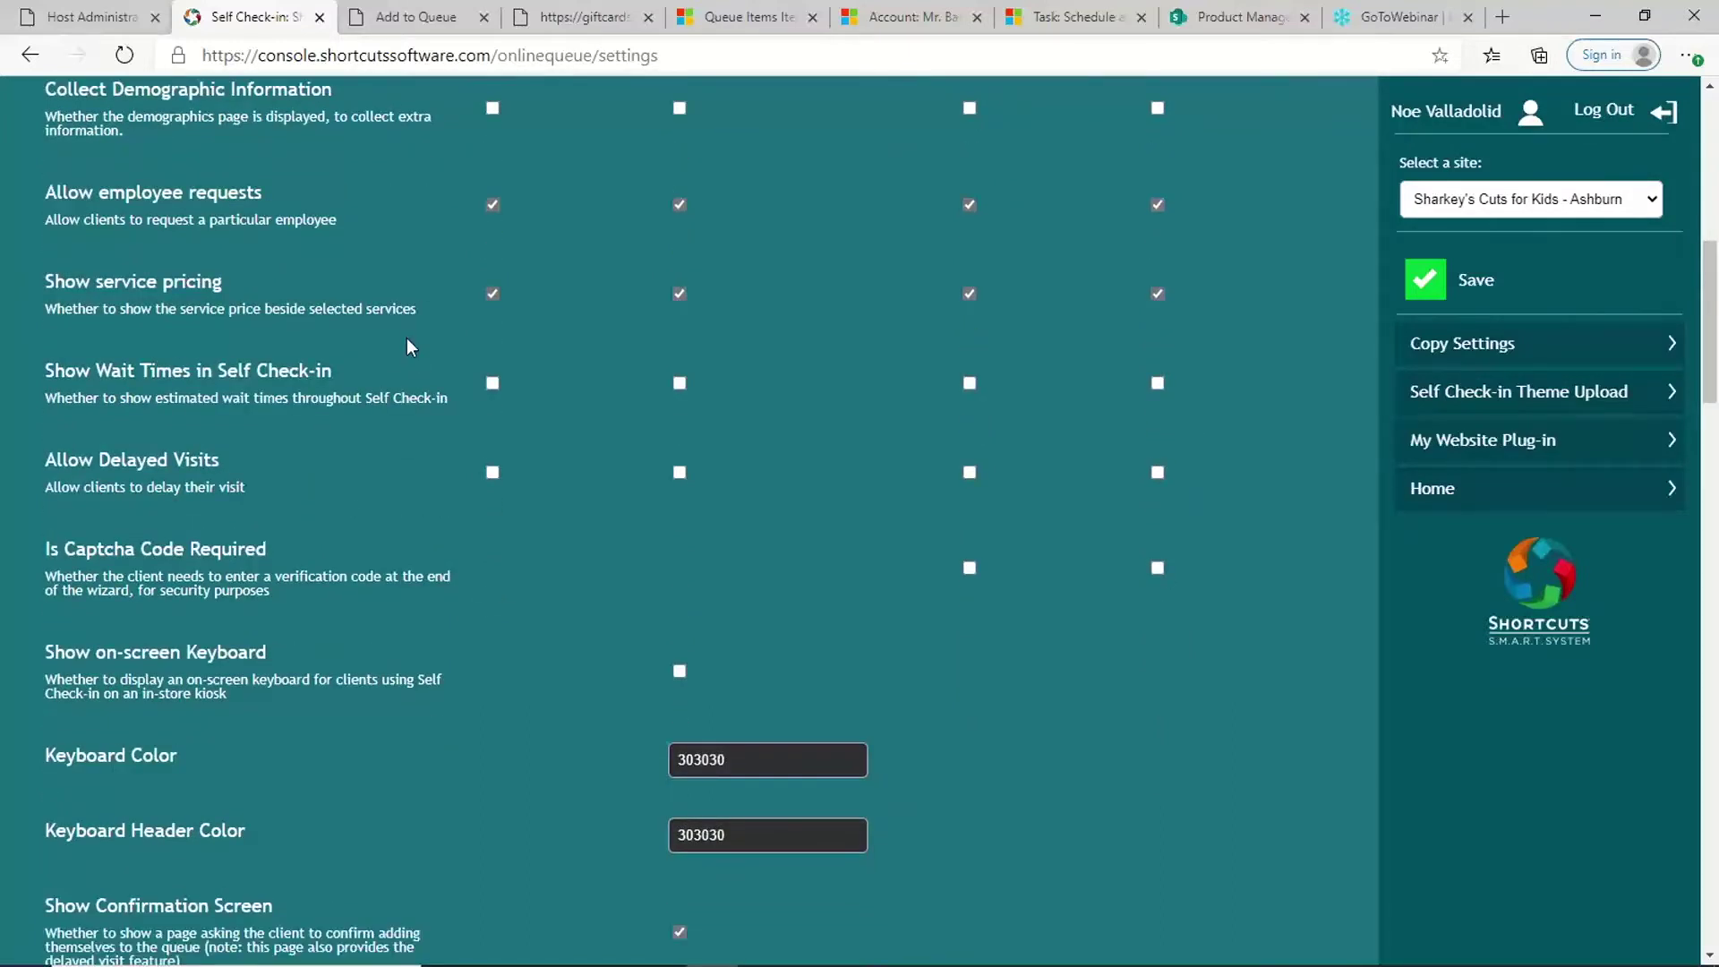
scroll(407, 347, "down", 1)
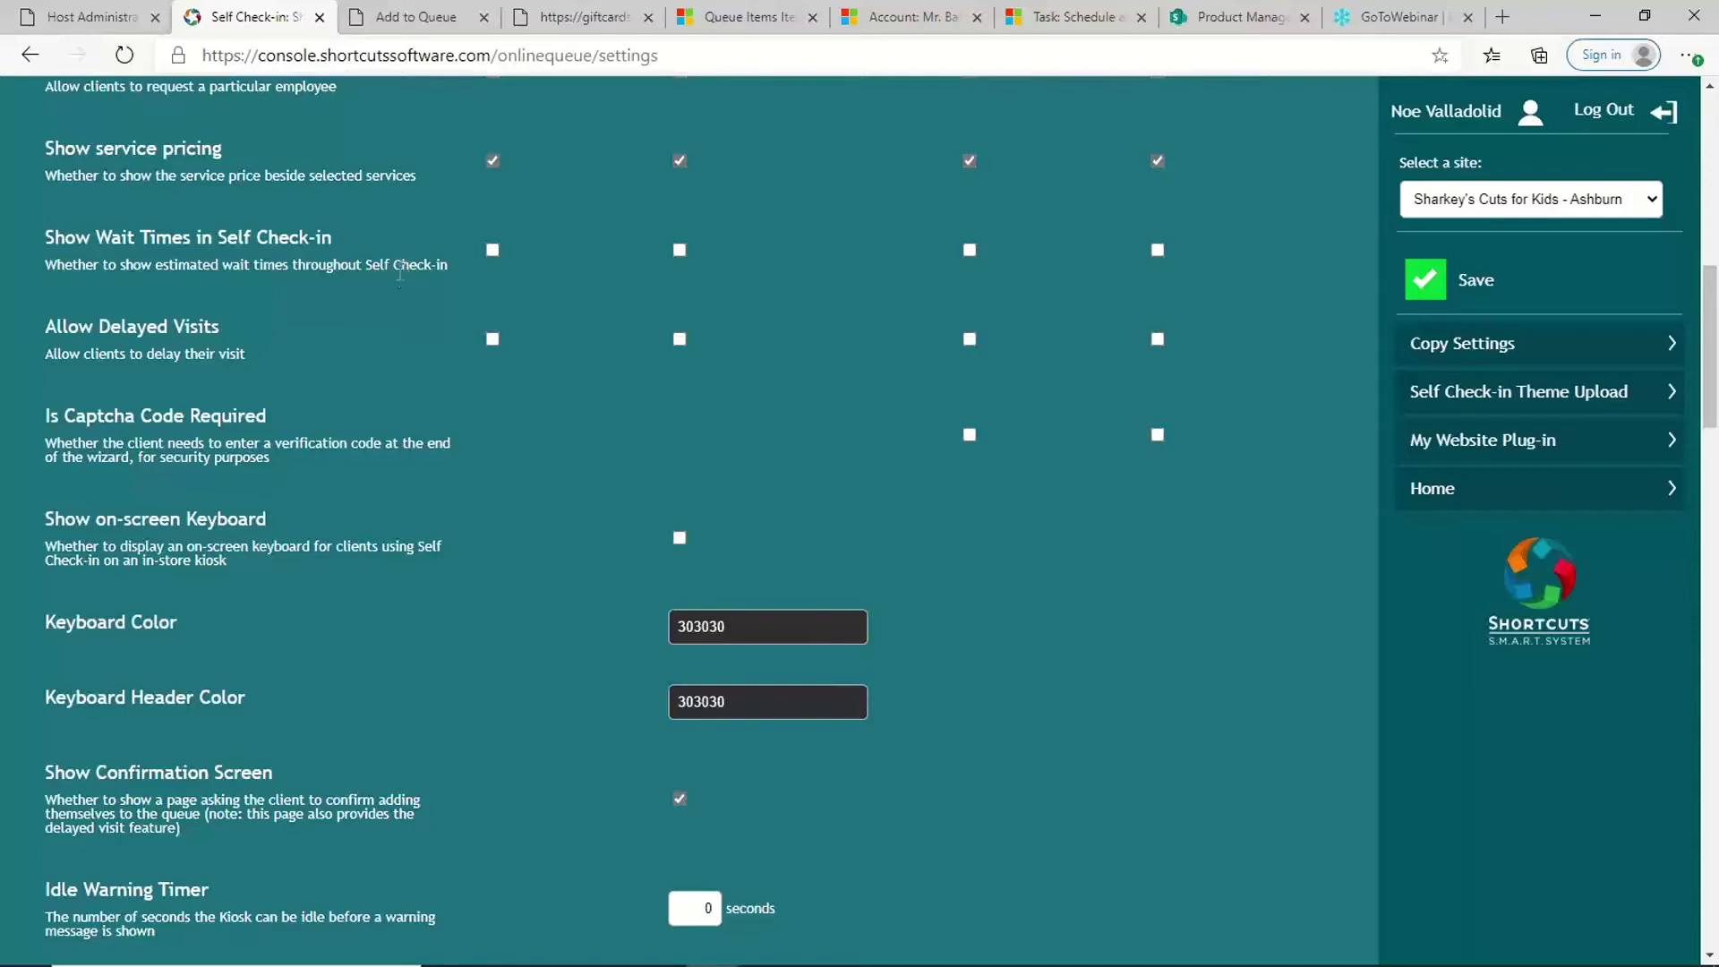
scroll(283, 255, "down", 1)
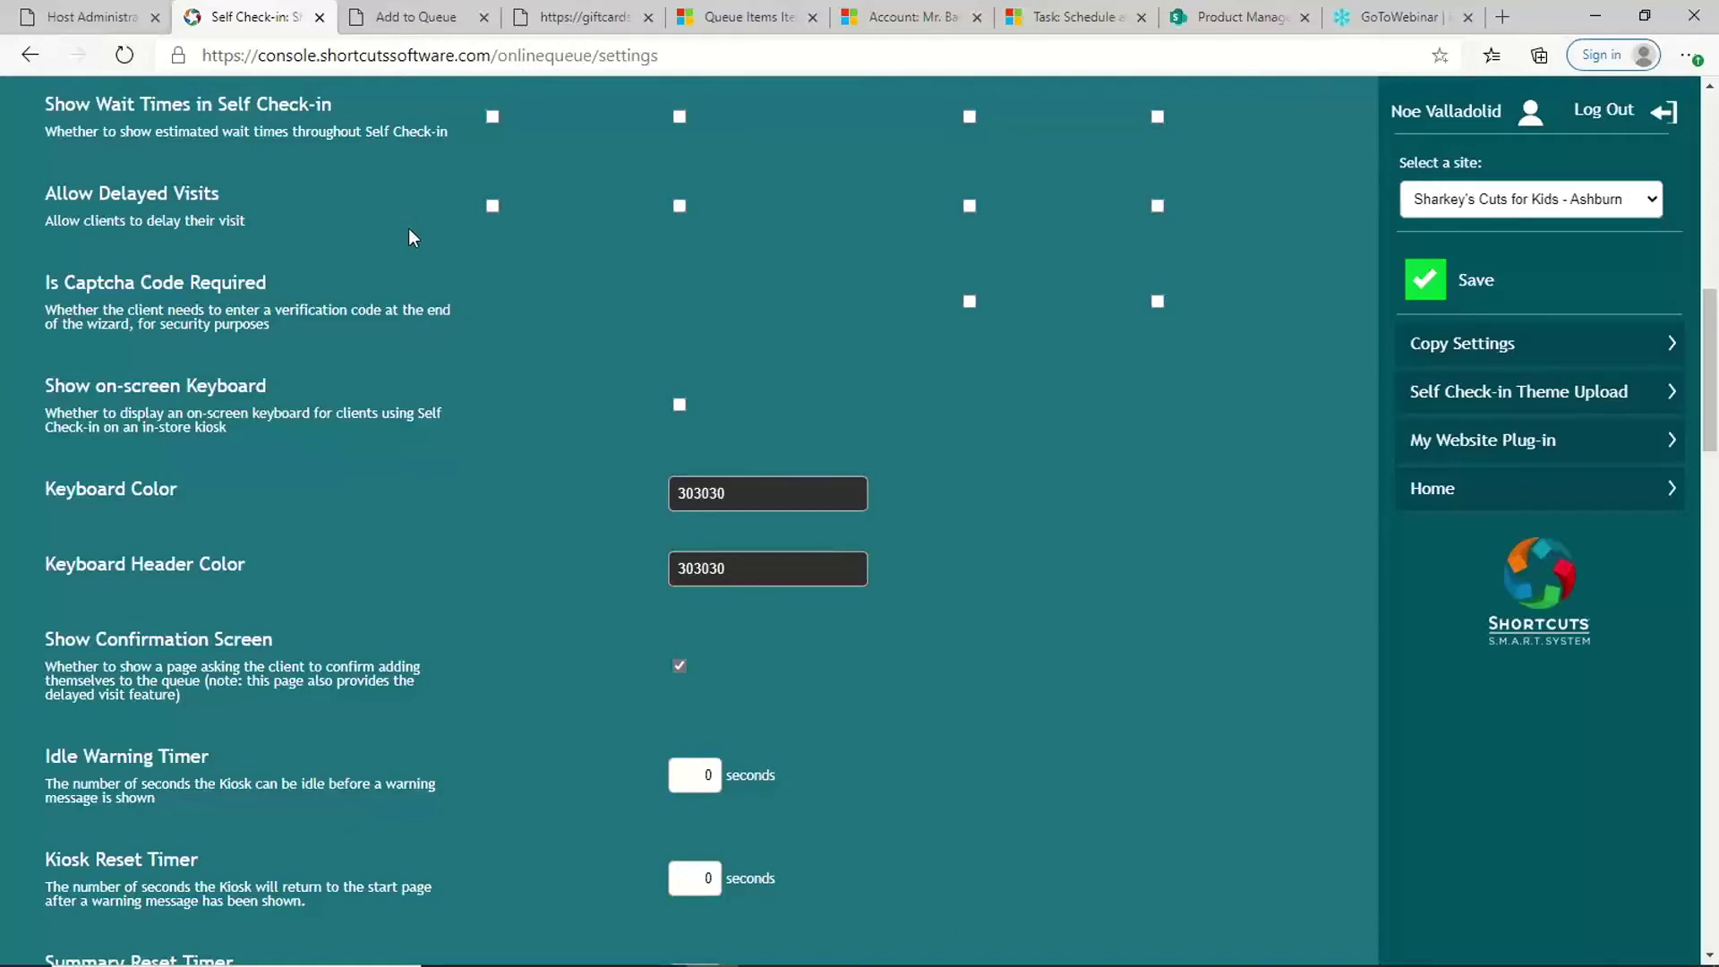
scroll(411, 237, "down", 2)
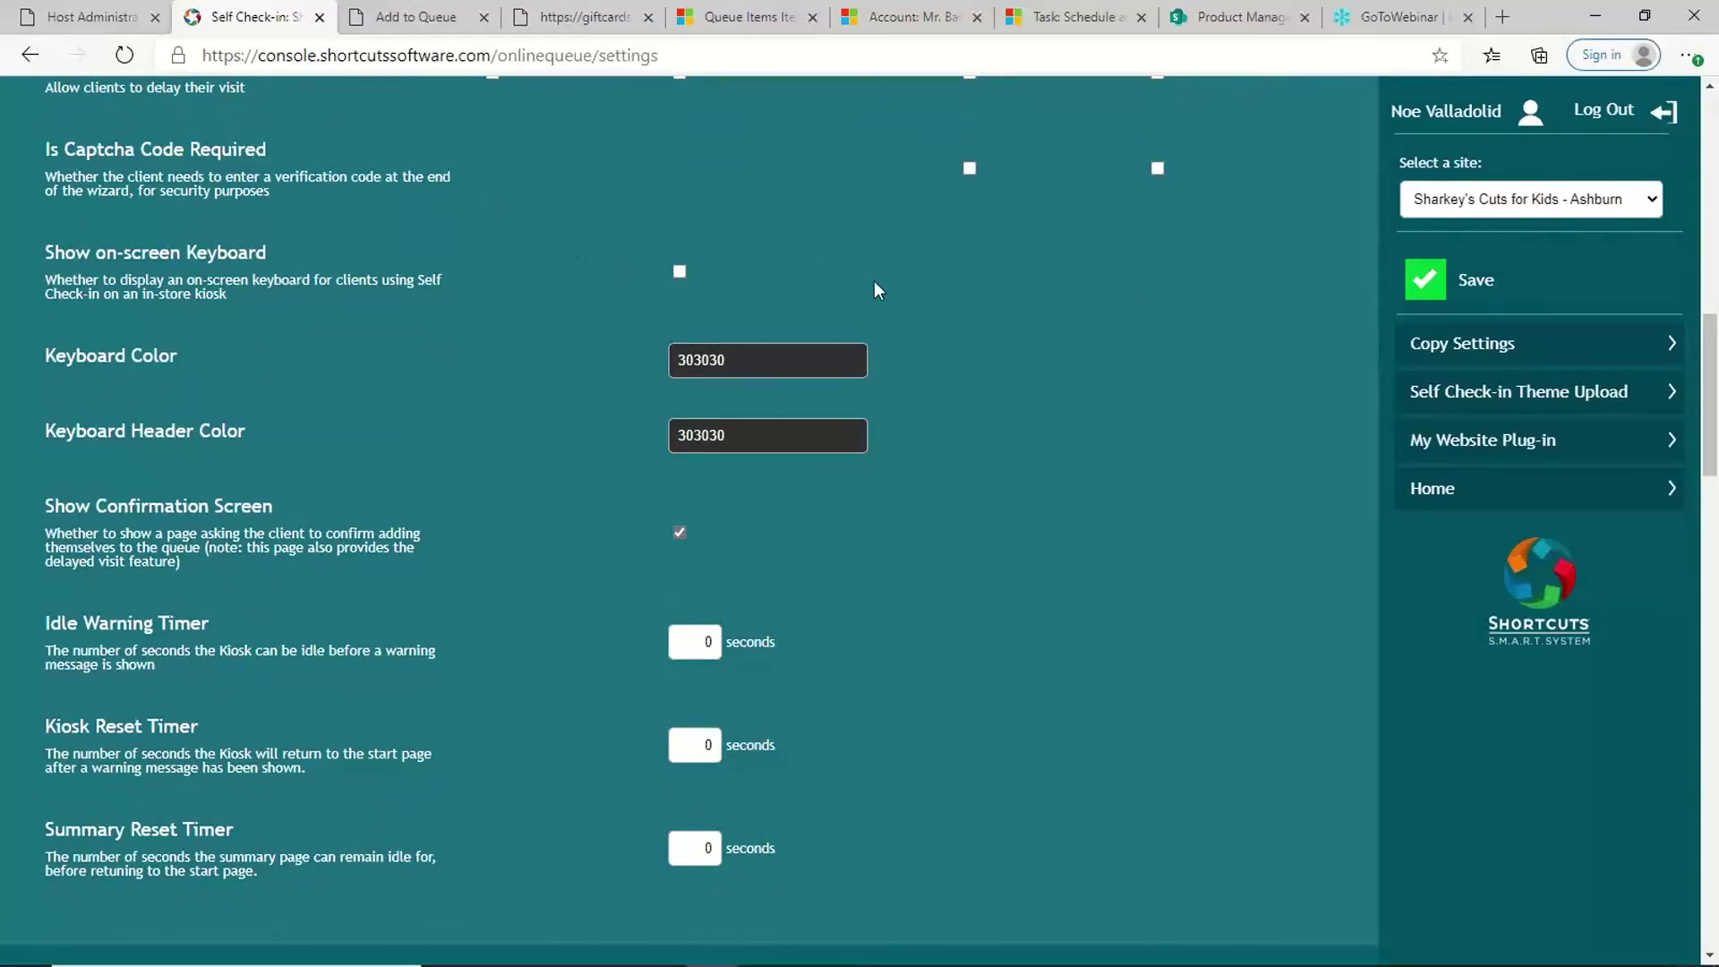
scroll(1067, 389, "up", 2)
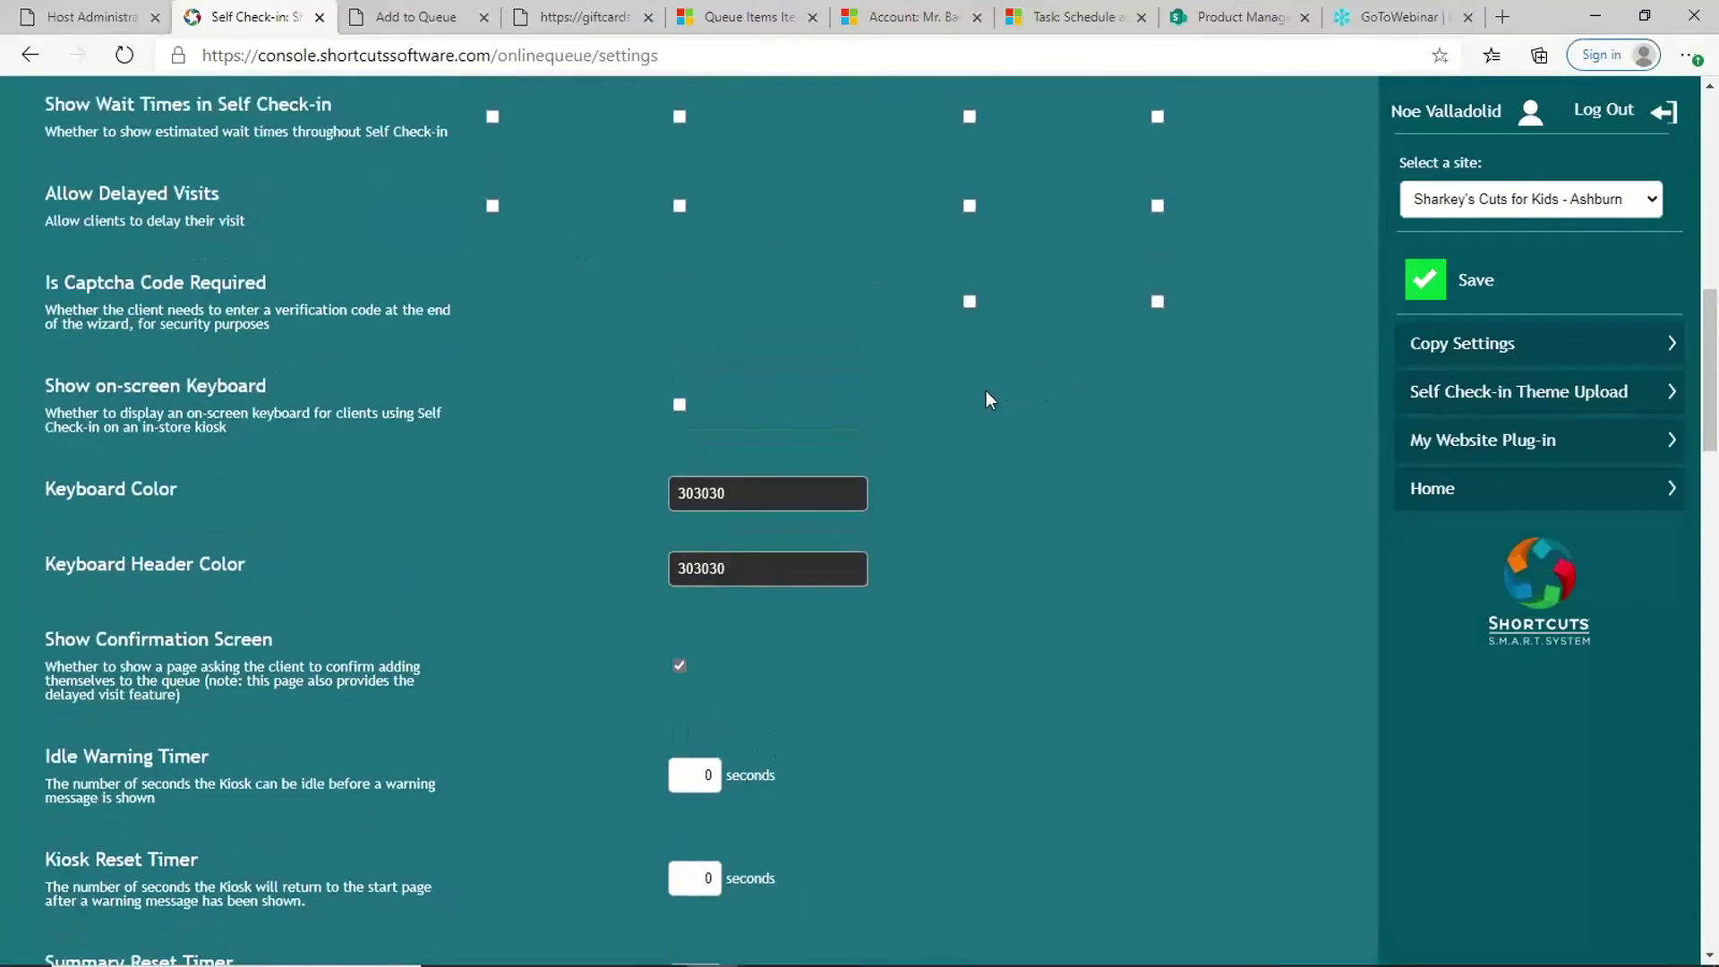
scroll(958, 390, "up", 2)
scroll(955, 390, "up", 7)
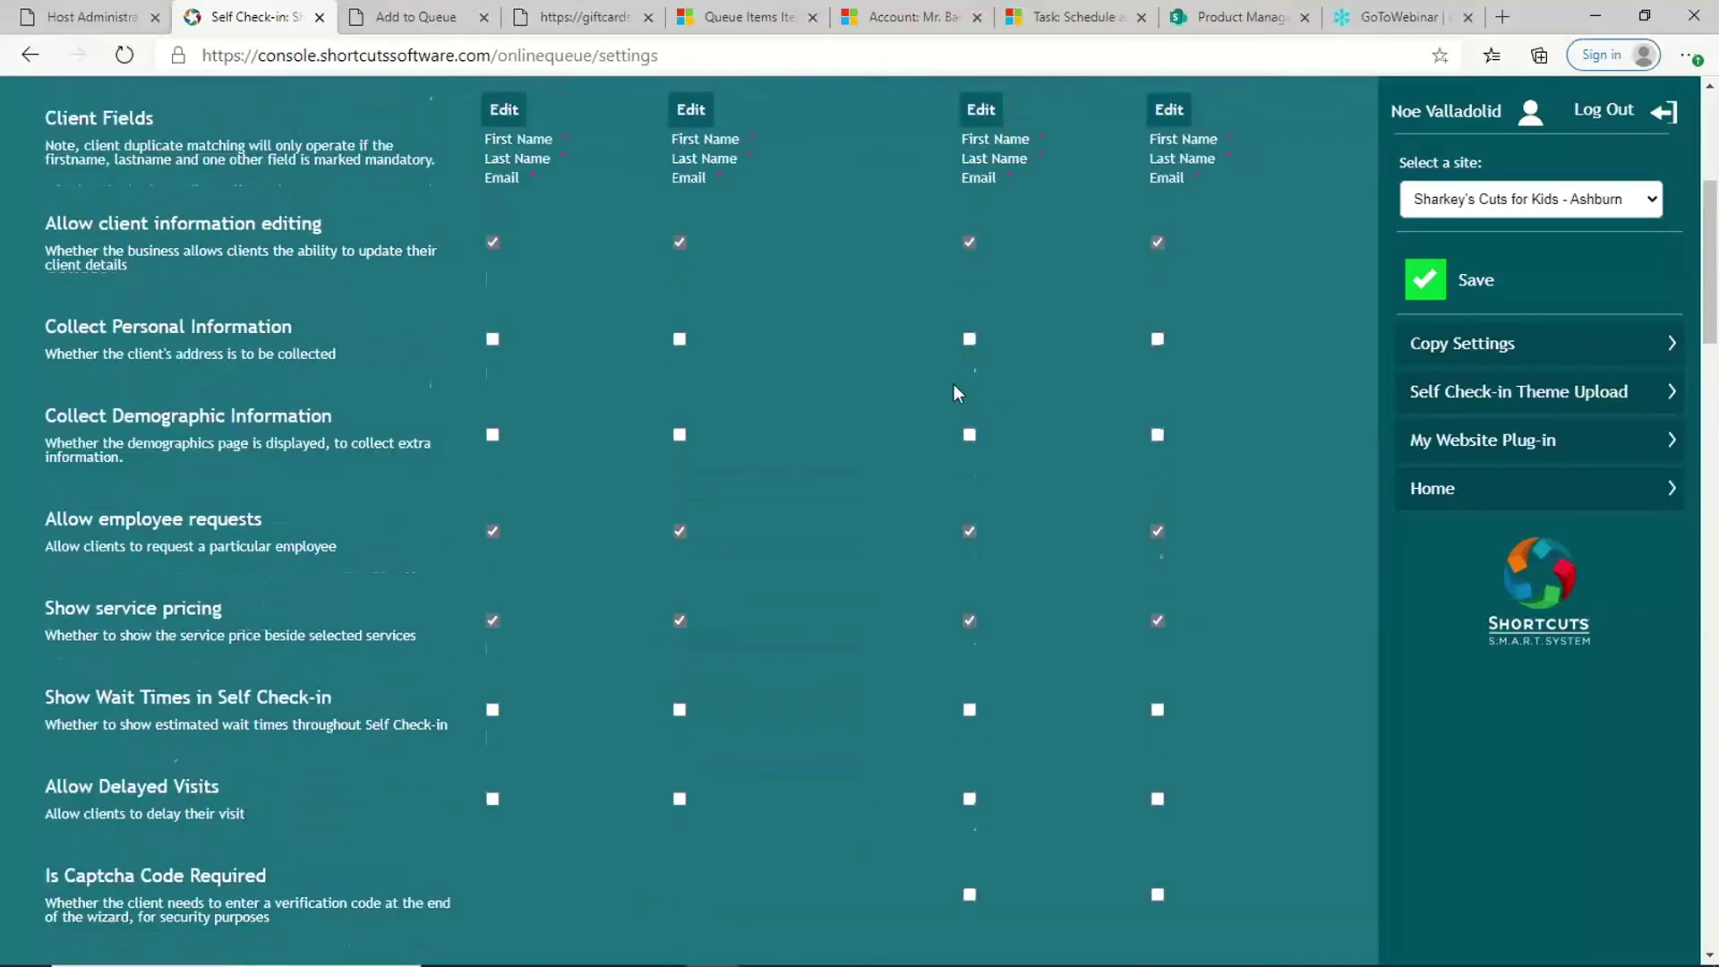
scroll(954, 390, "up", 3)
scroll(955, 386, "down", 2)
scroll(954, 386, "down", 3)
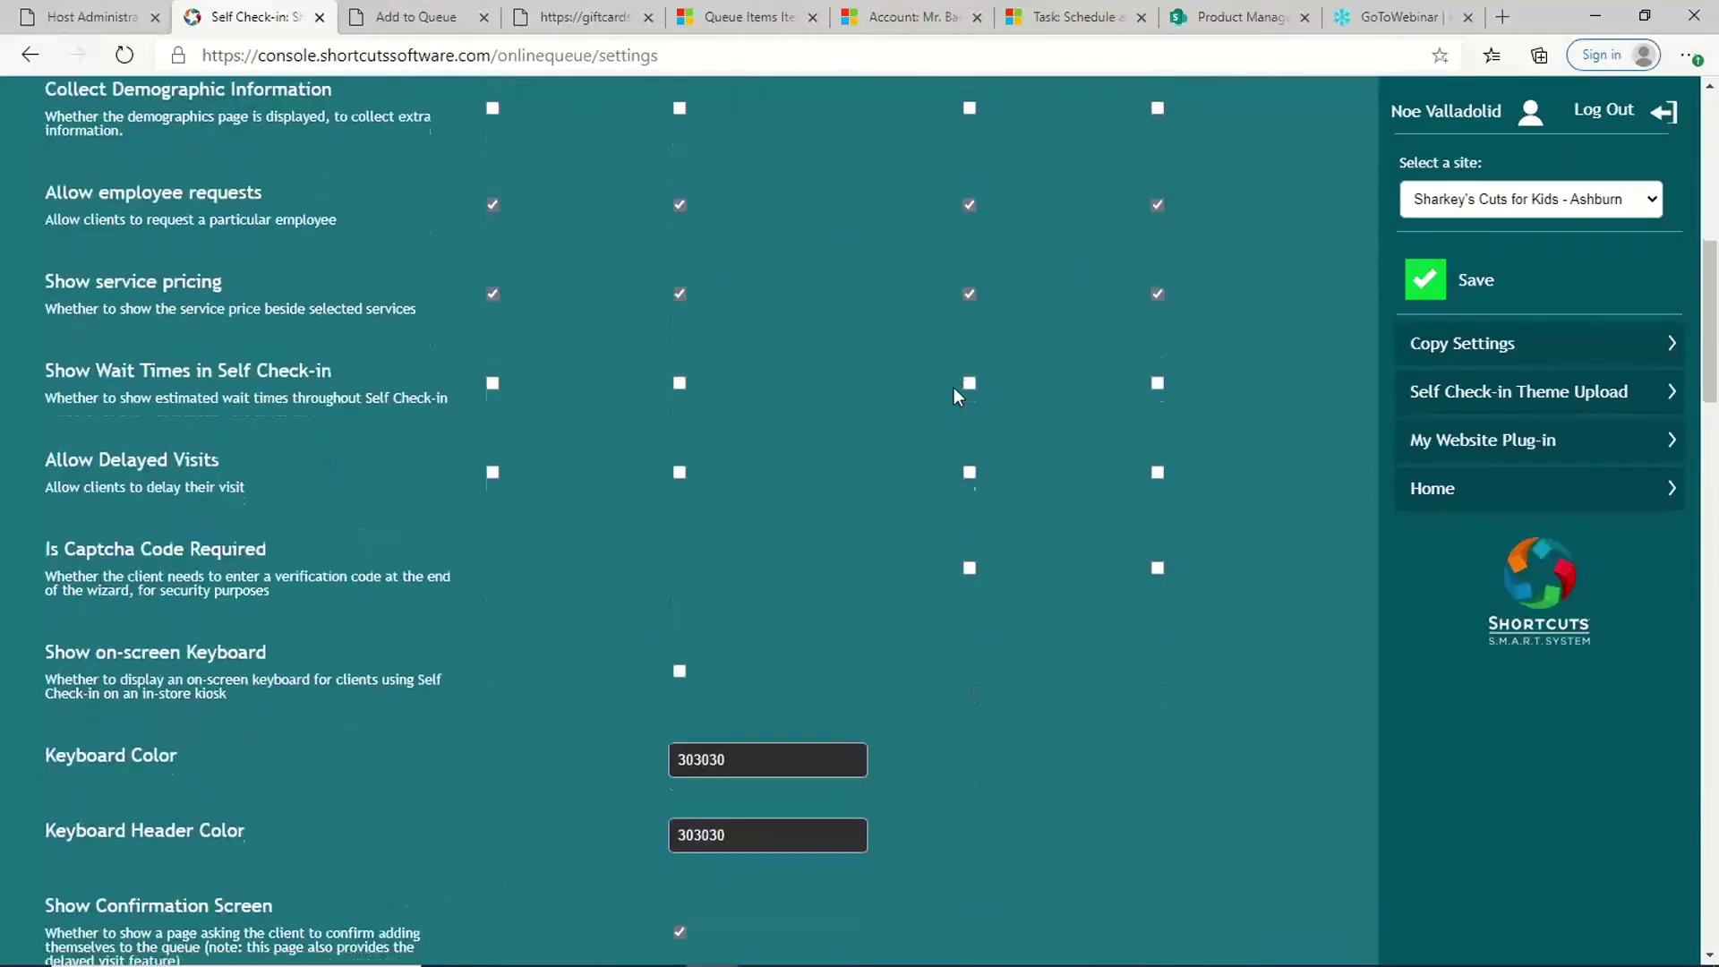
scroll(954, 387, "down", 2)
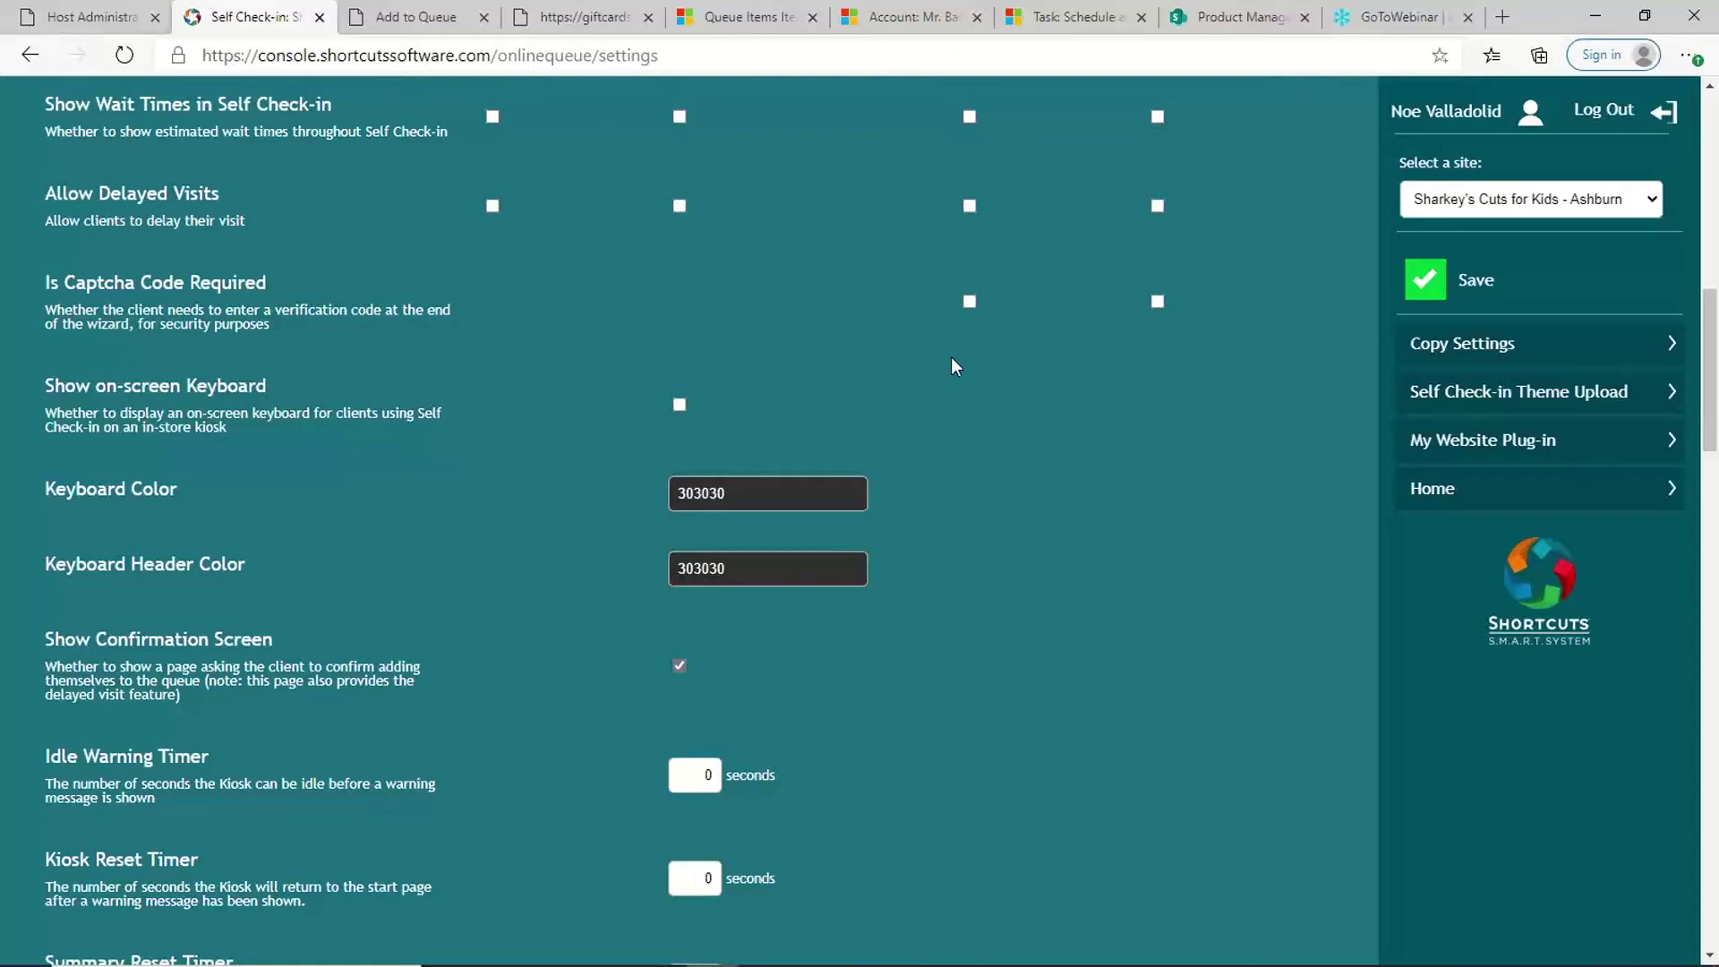
scroll(951, 367, "down", 1)
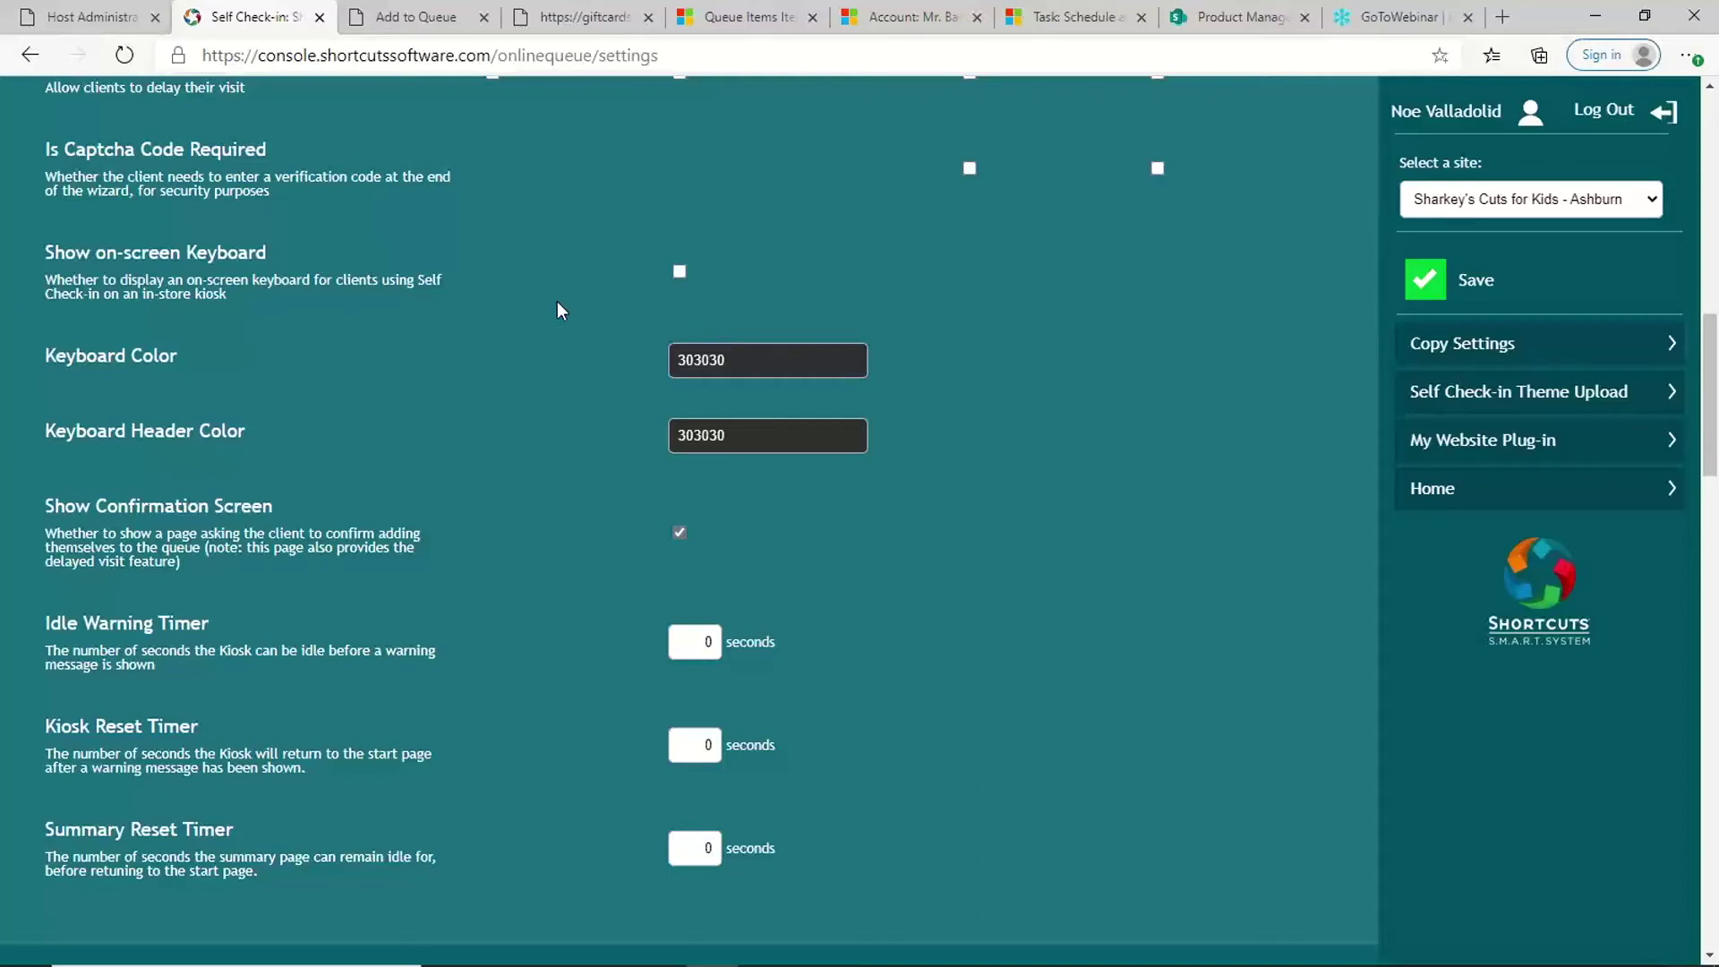
scroll(558, 301, "down", 1)
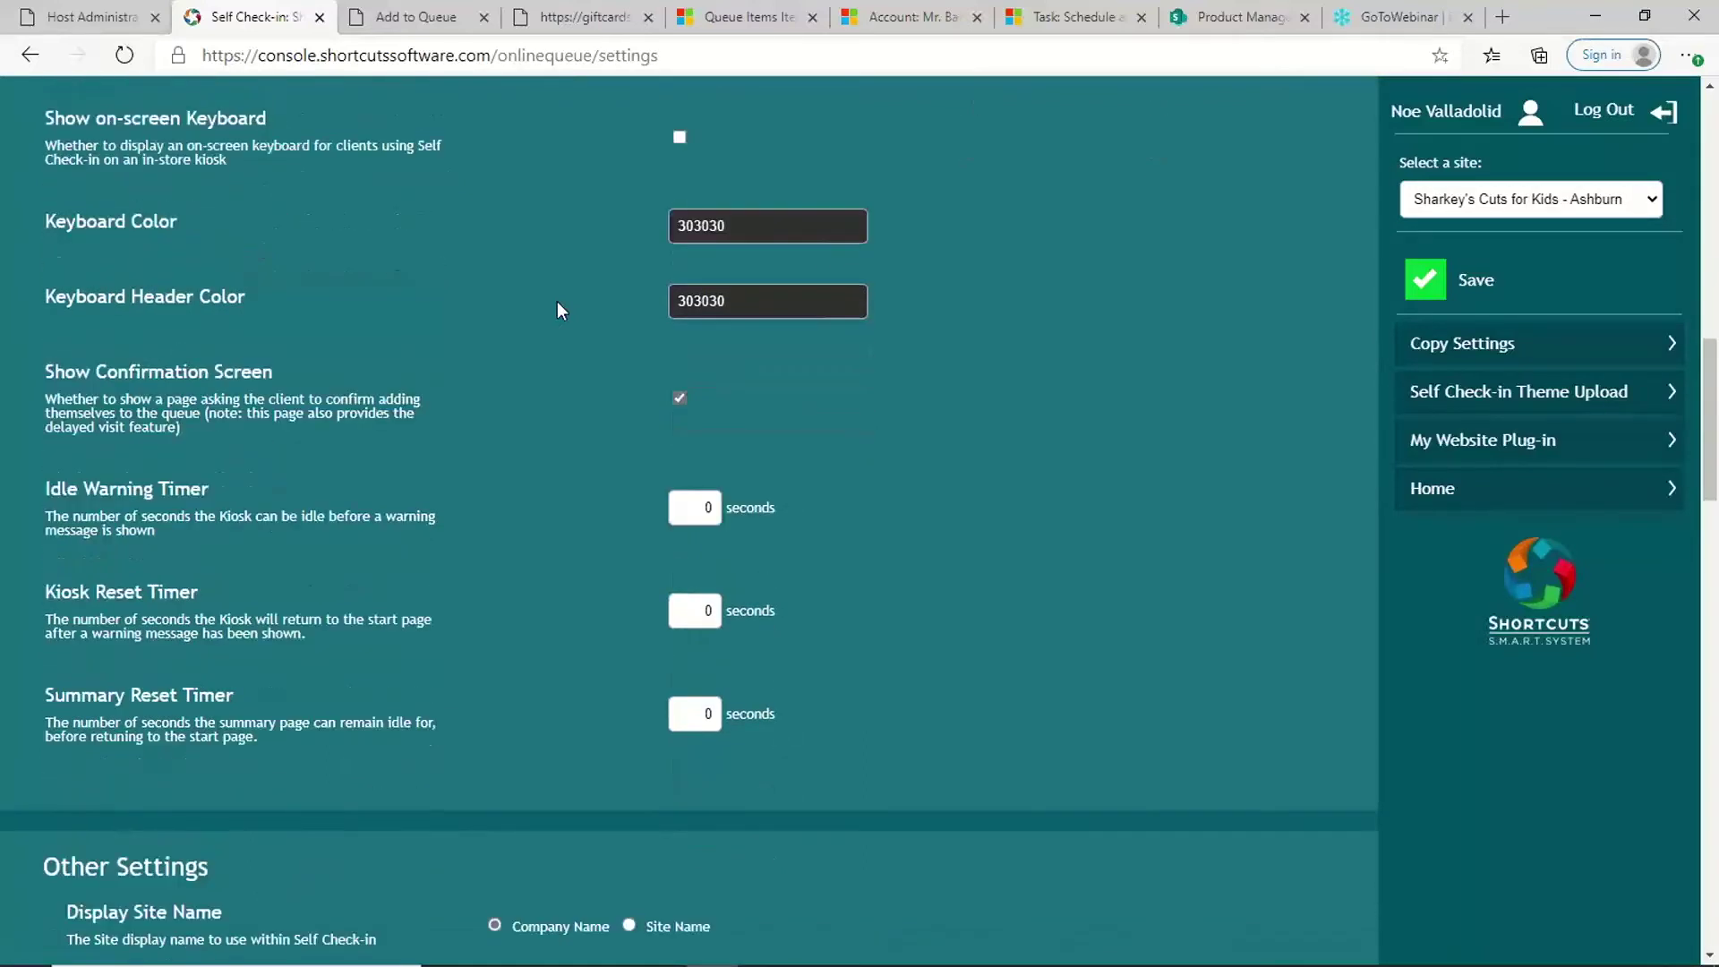
scroll(558, 301, "down", 1)
scroll(555, 301, "down", 1)
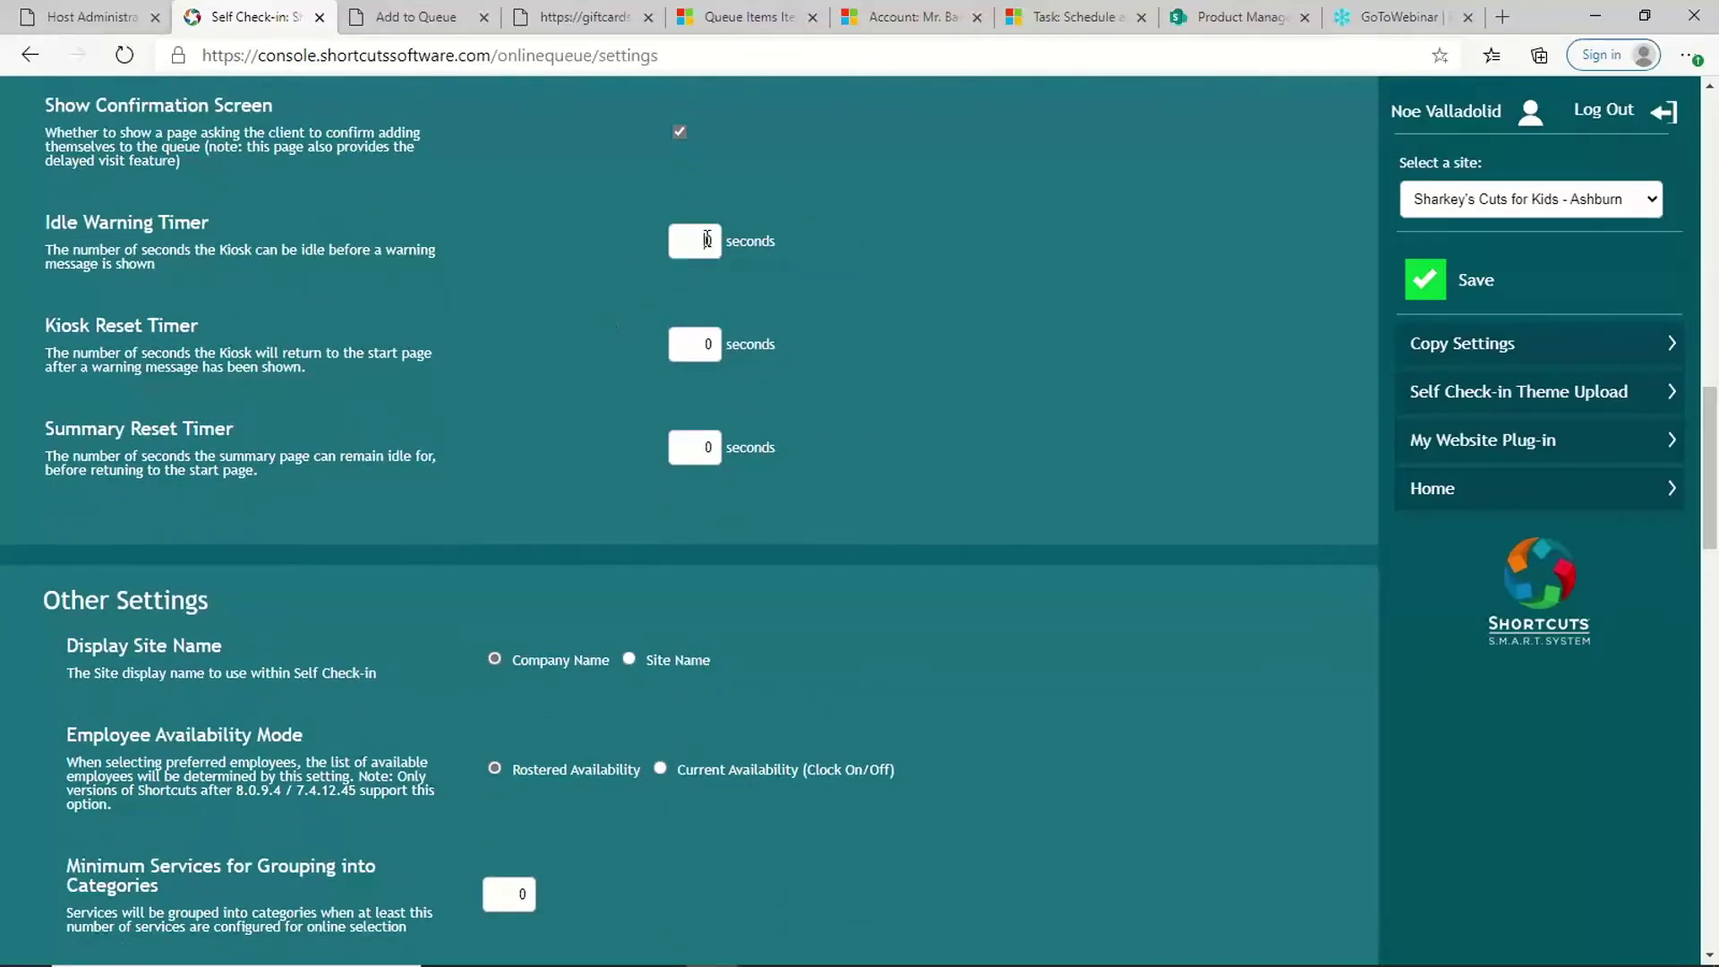
- Enter 10 seconds for the Idle Warning, Kiosk Reset and Summary Reset timers in turn
left_click_drag(706, 239, 728, 241)
left_click_drag(701, 344, 715, 343)
left_click_drag(696, 446, 737, 443)
left_click_drag(715, 344, 723, 345)
double_click(707, 241)
key("Tab")
type("10")
key("Tab")
type("1")
type("0")
scroll(649, 543, "down", 1)
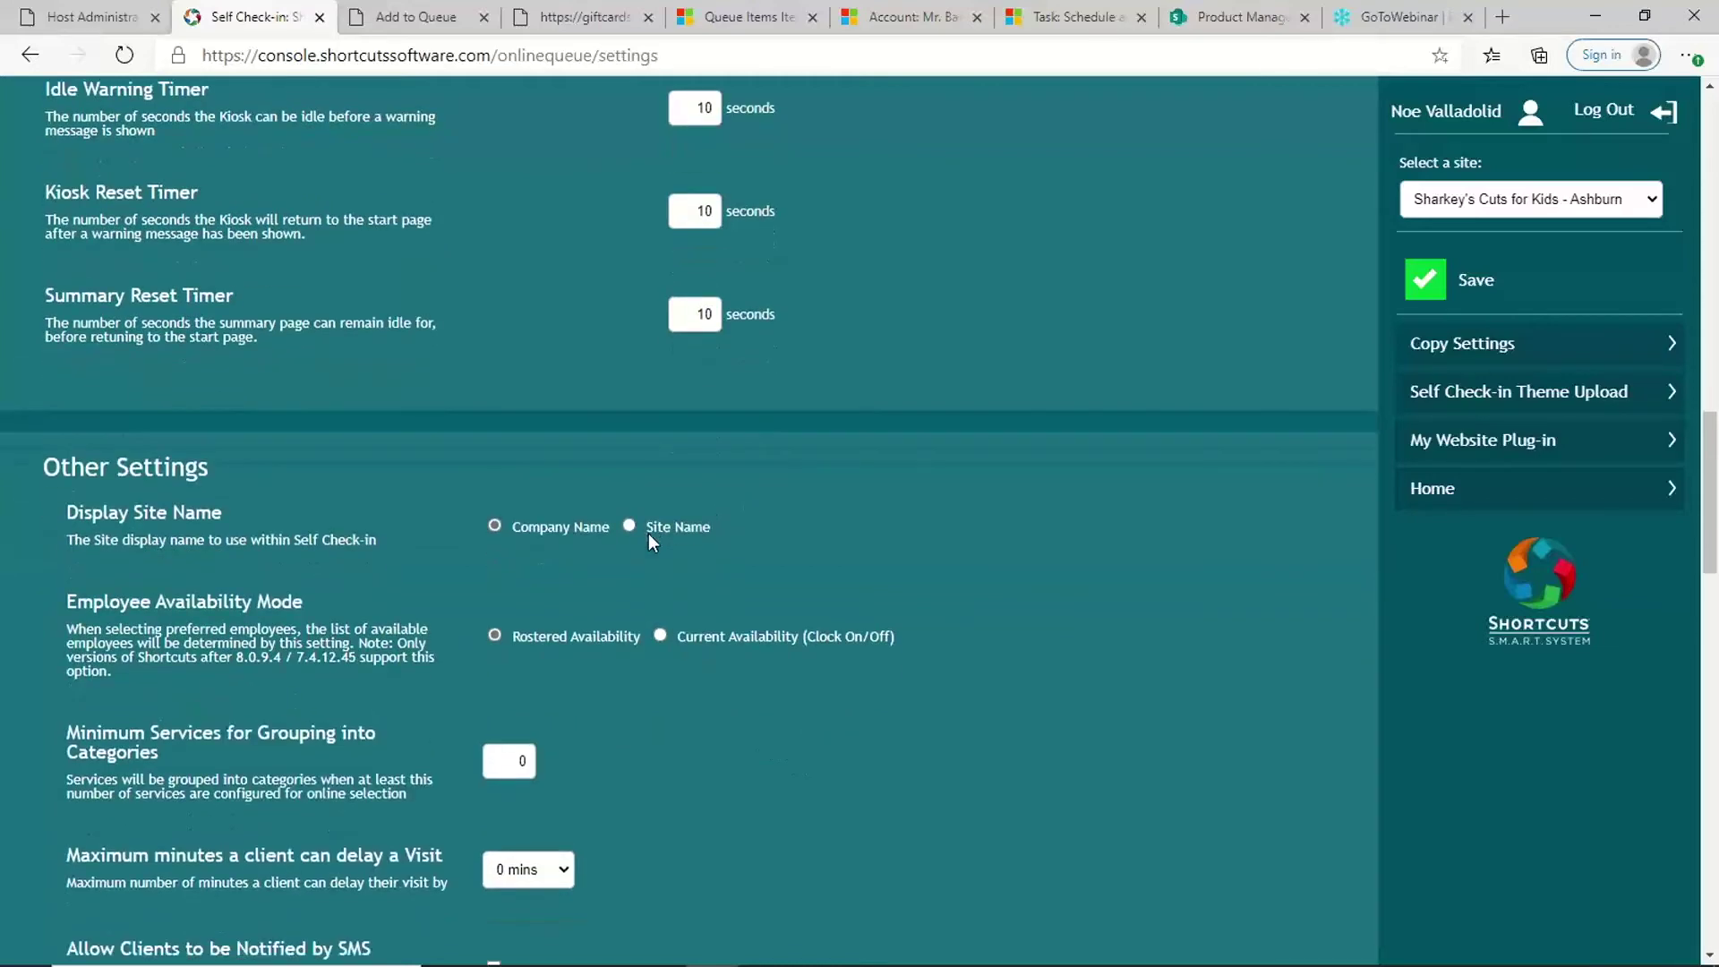
scroll(648, 542, "down", 1)
scroll(904, 513, "down", 1)
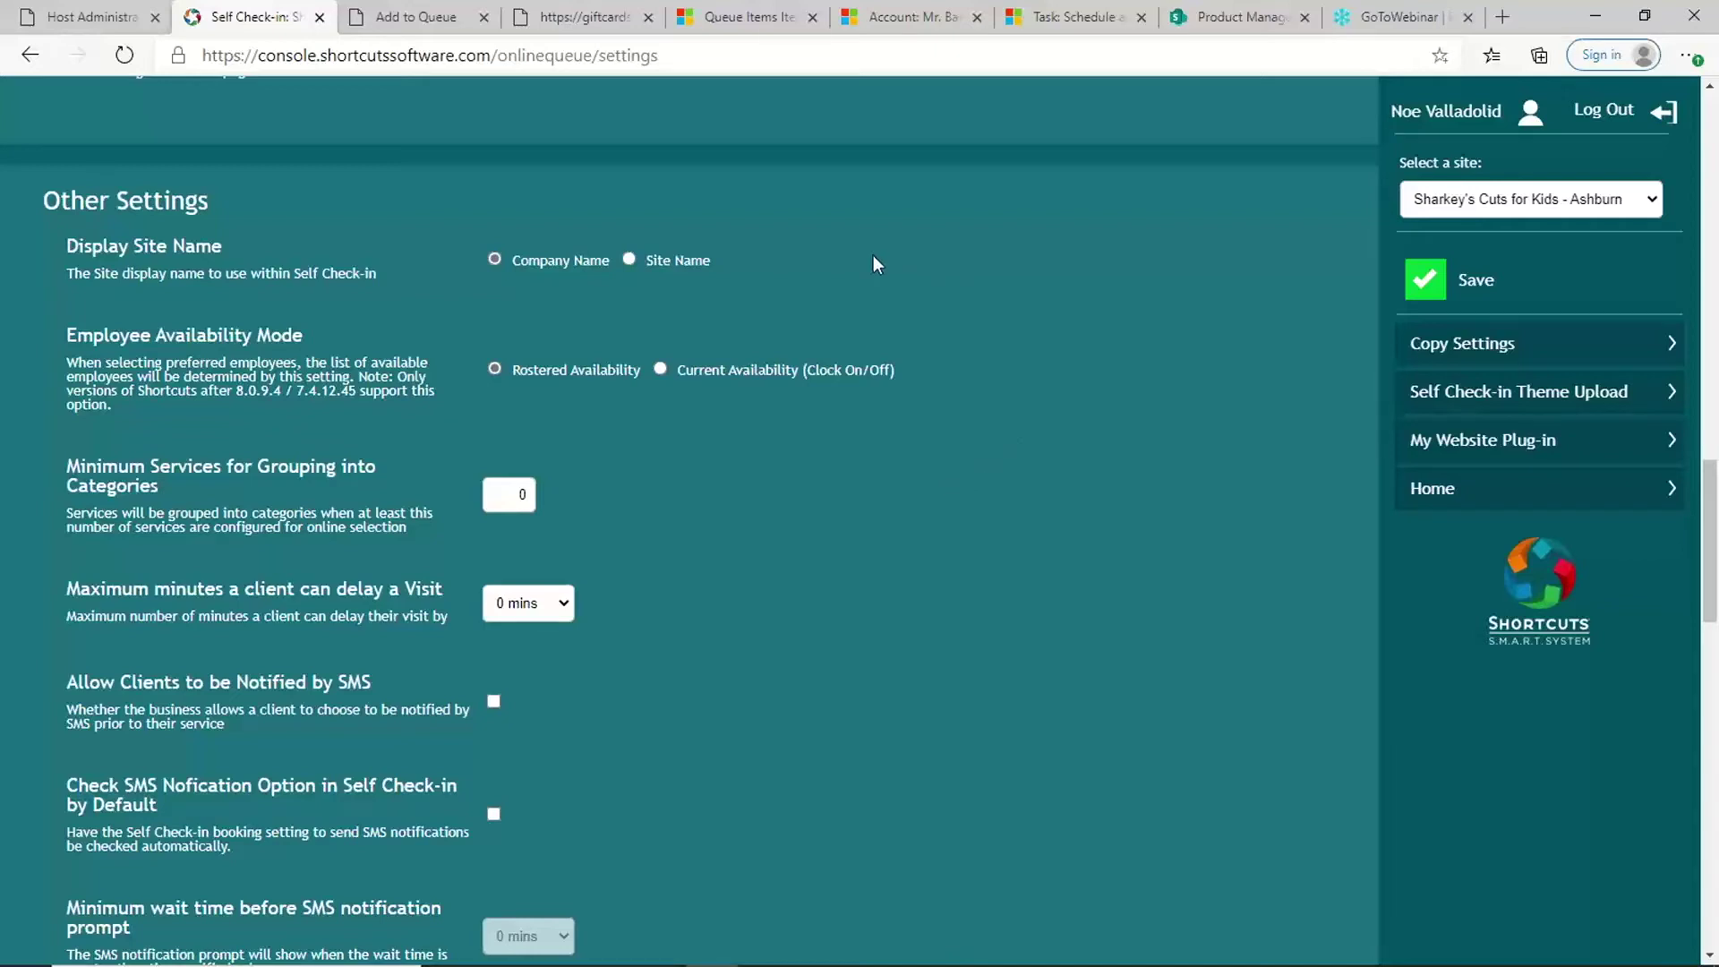
scroll(873, 255, "down", 1)
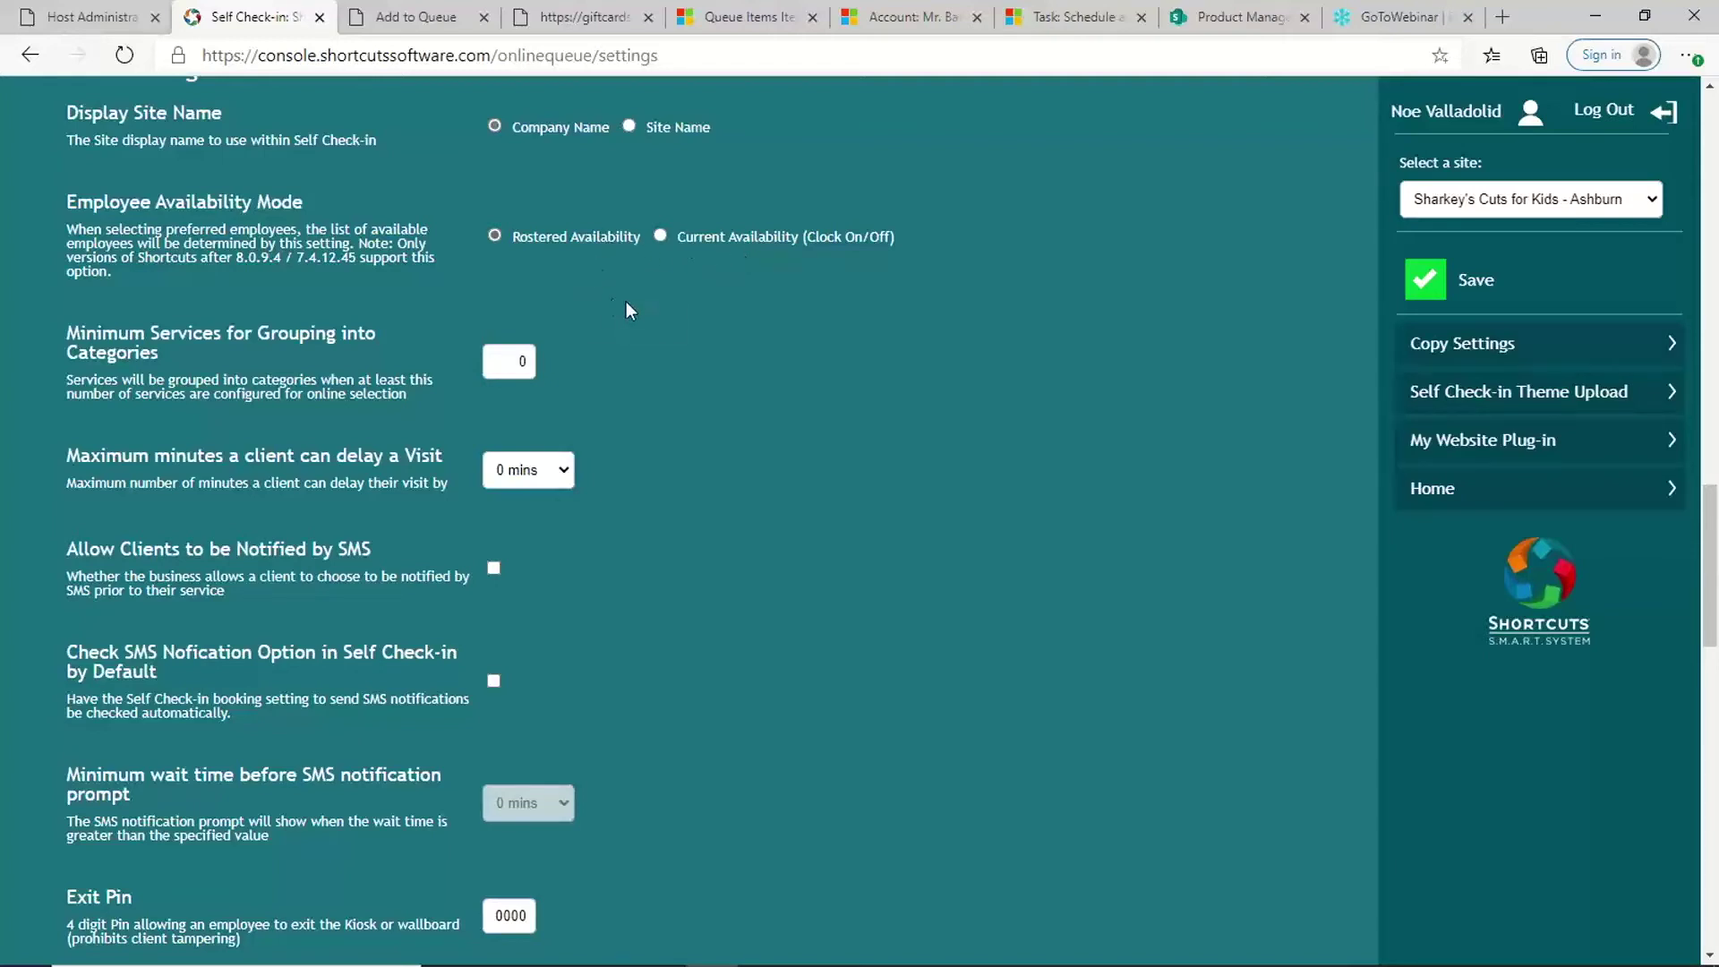
scroll(626, 311, "down", 1)
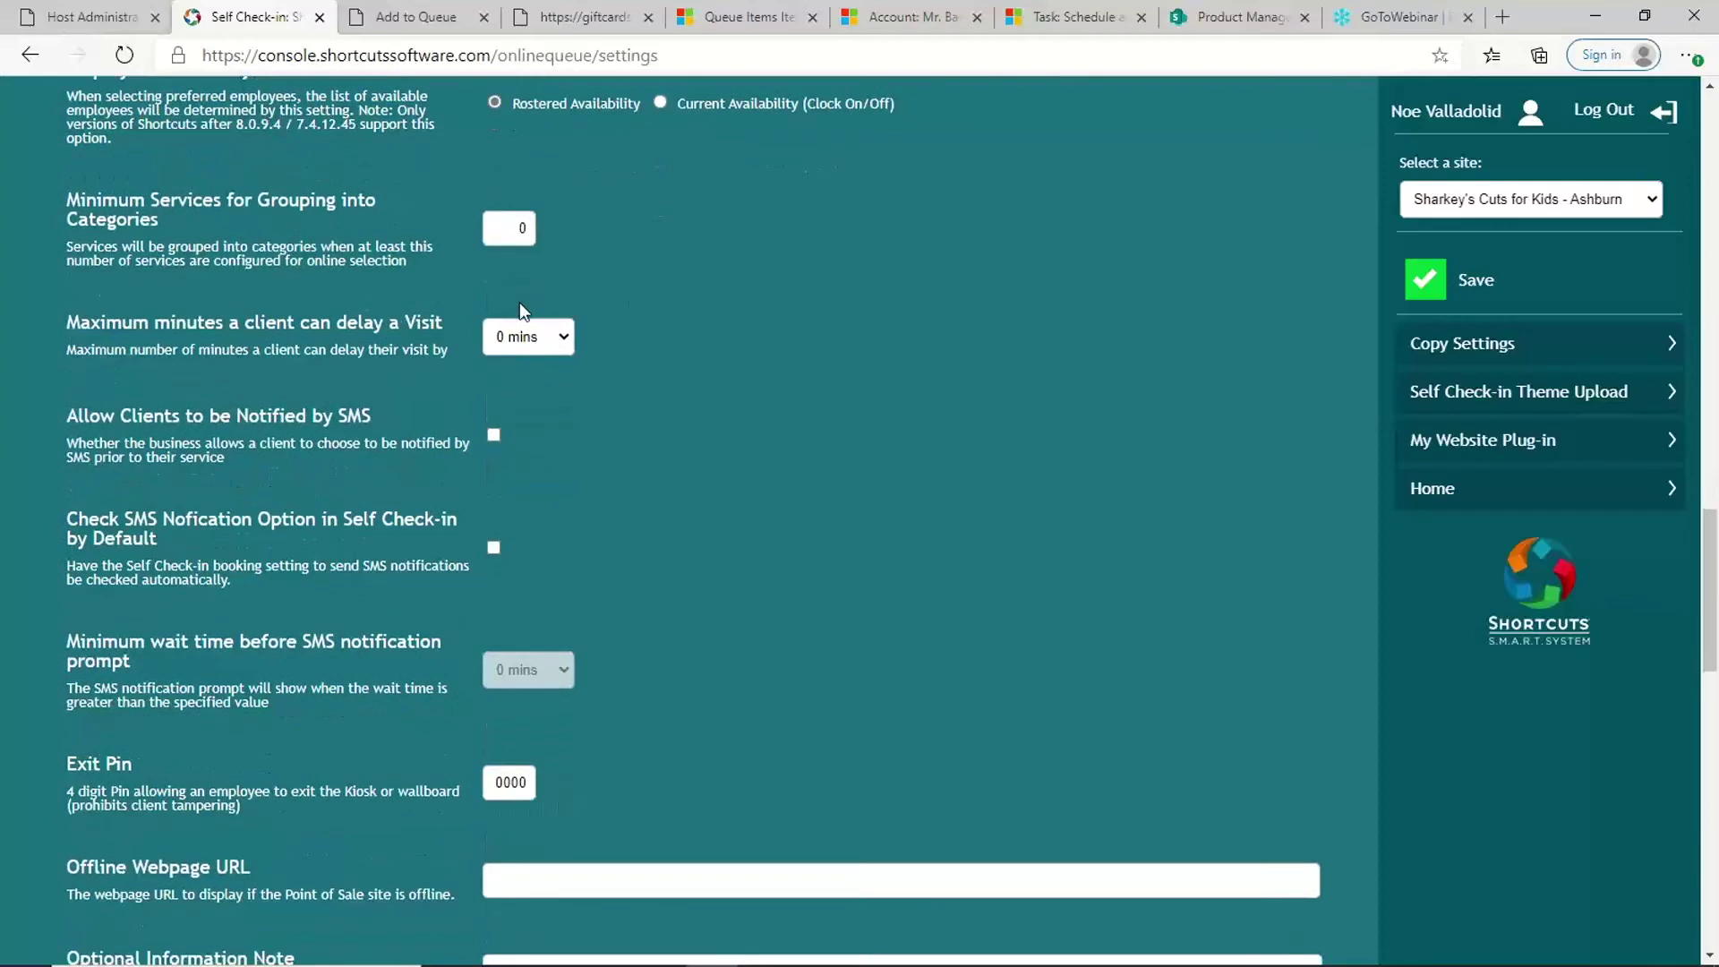
- Set maximum visit delay to 30 mins, enable SMS notification, keep minimum SMS prompt wait at 0 mins
left_click(569, 345)
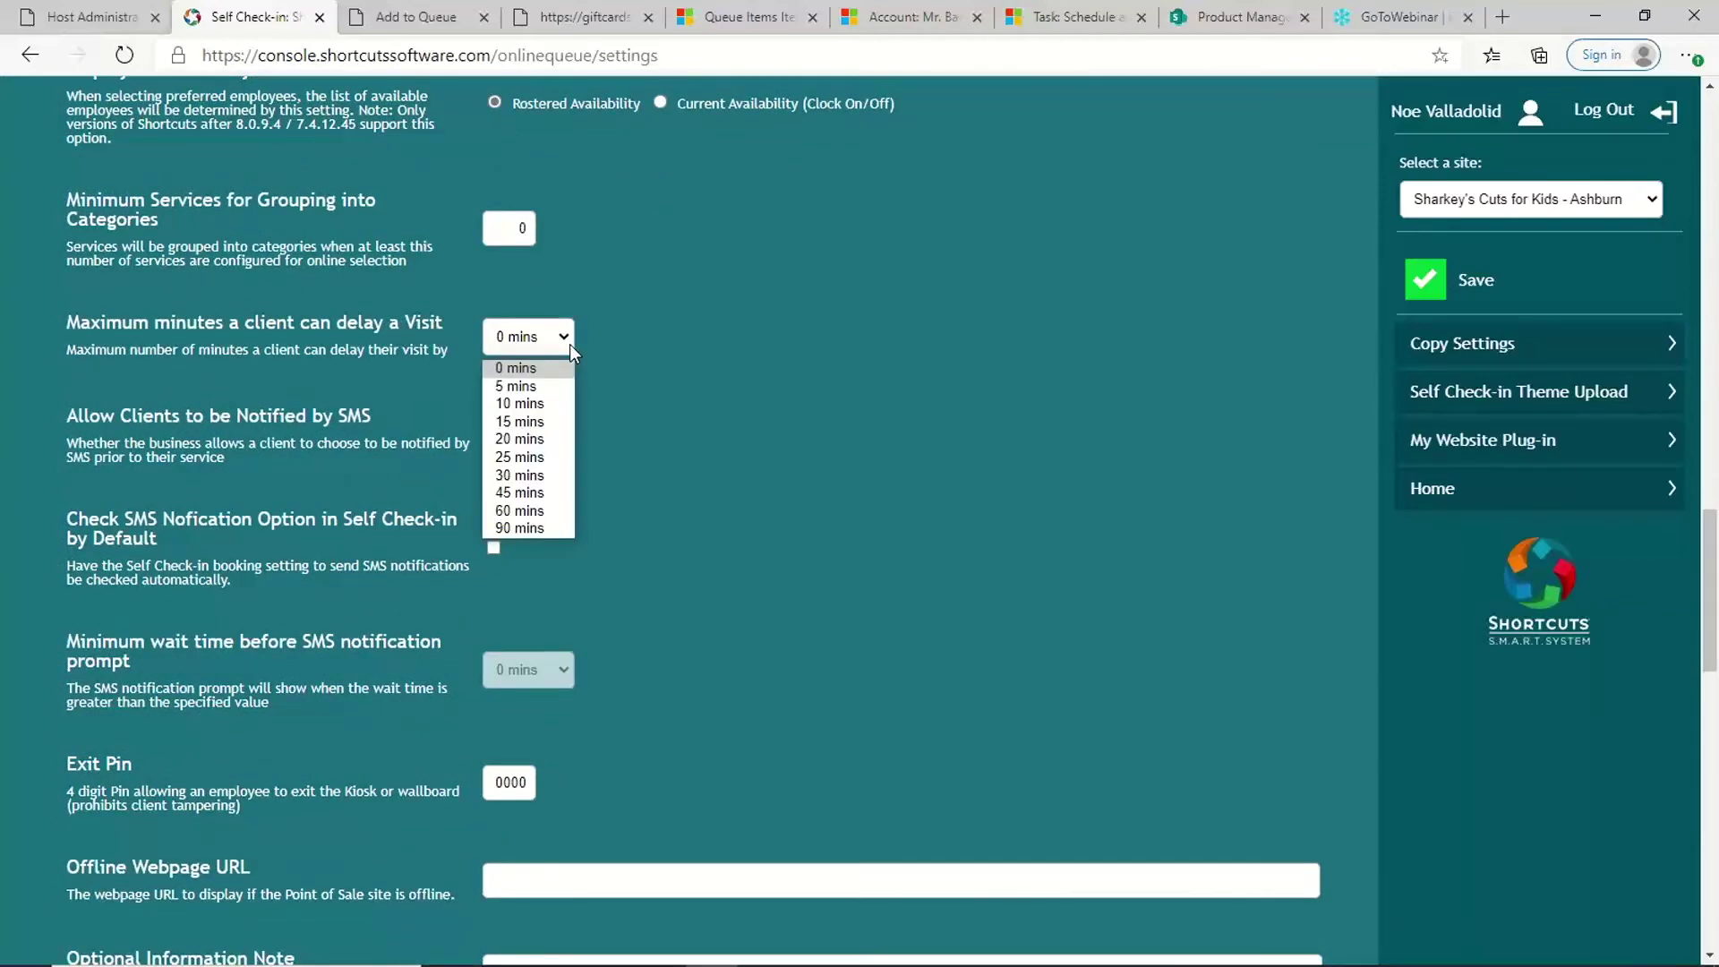
left_click(520, 476)
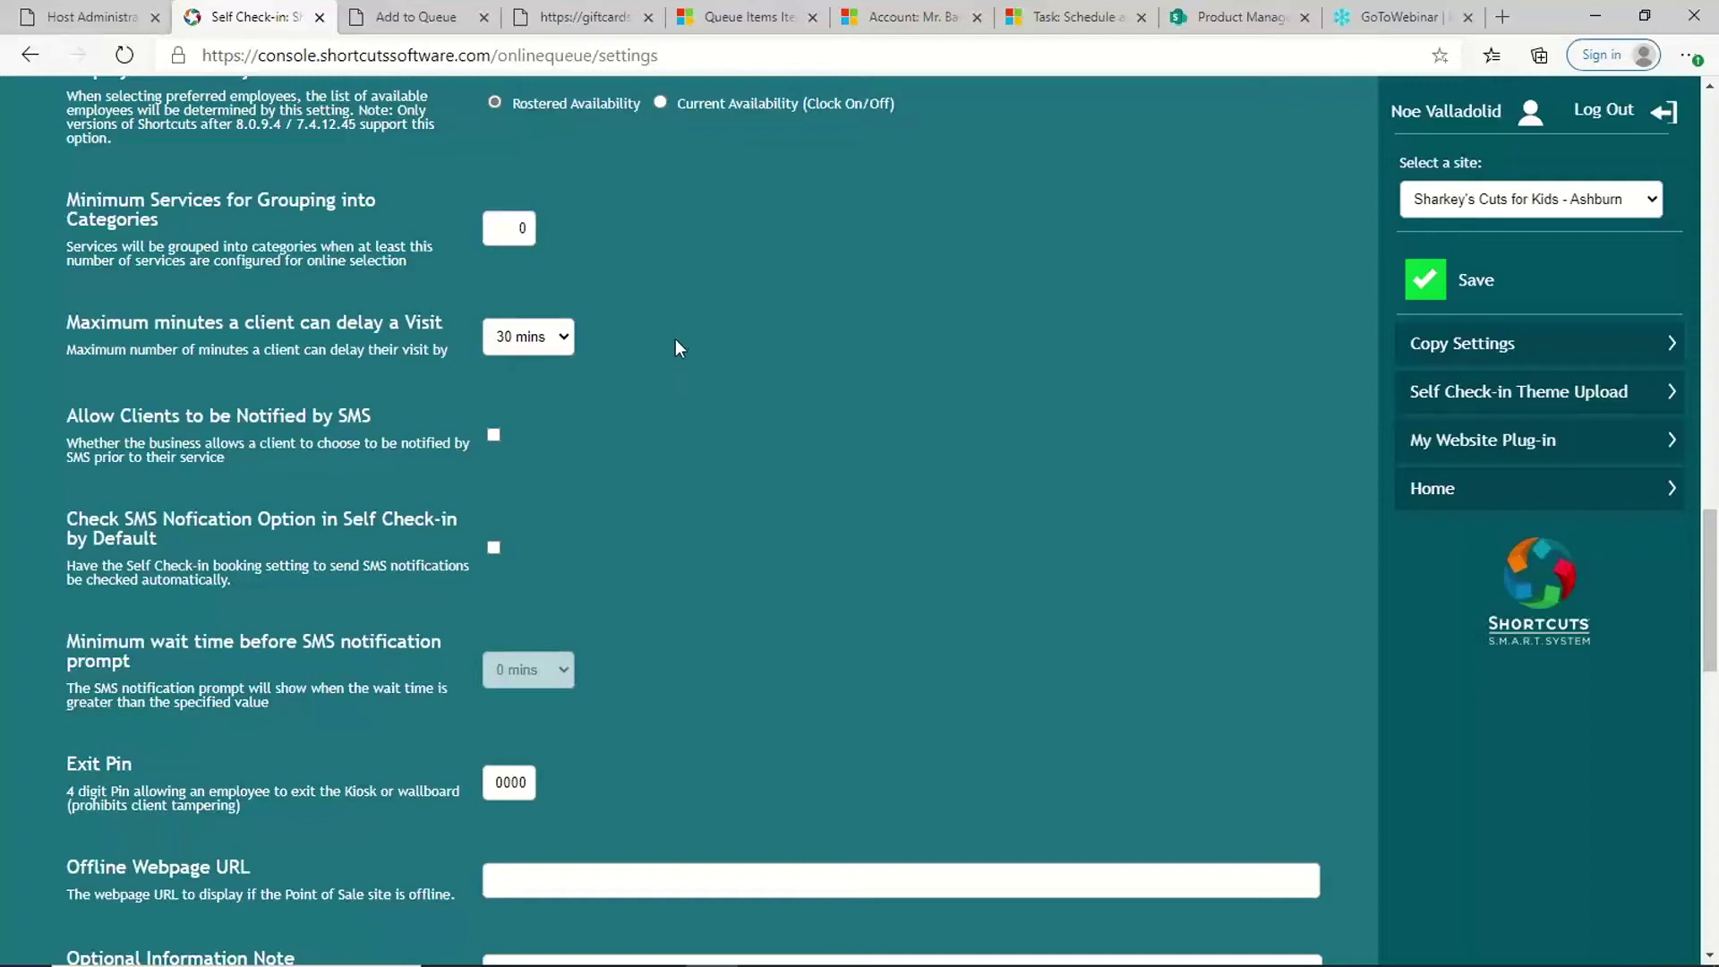
scroll(676, 339, "down", 1)
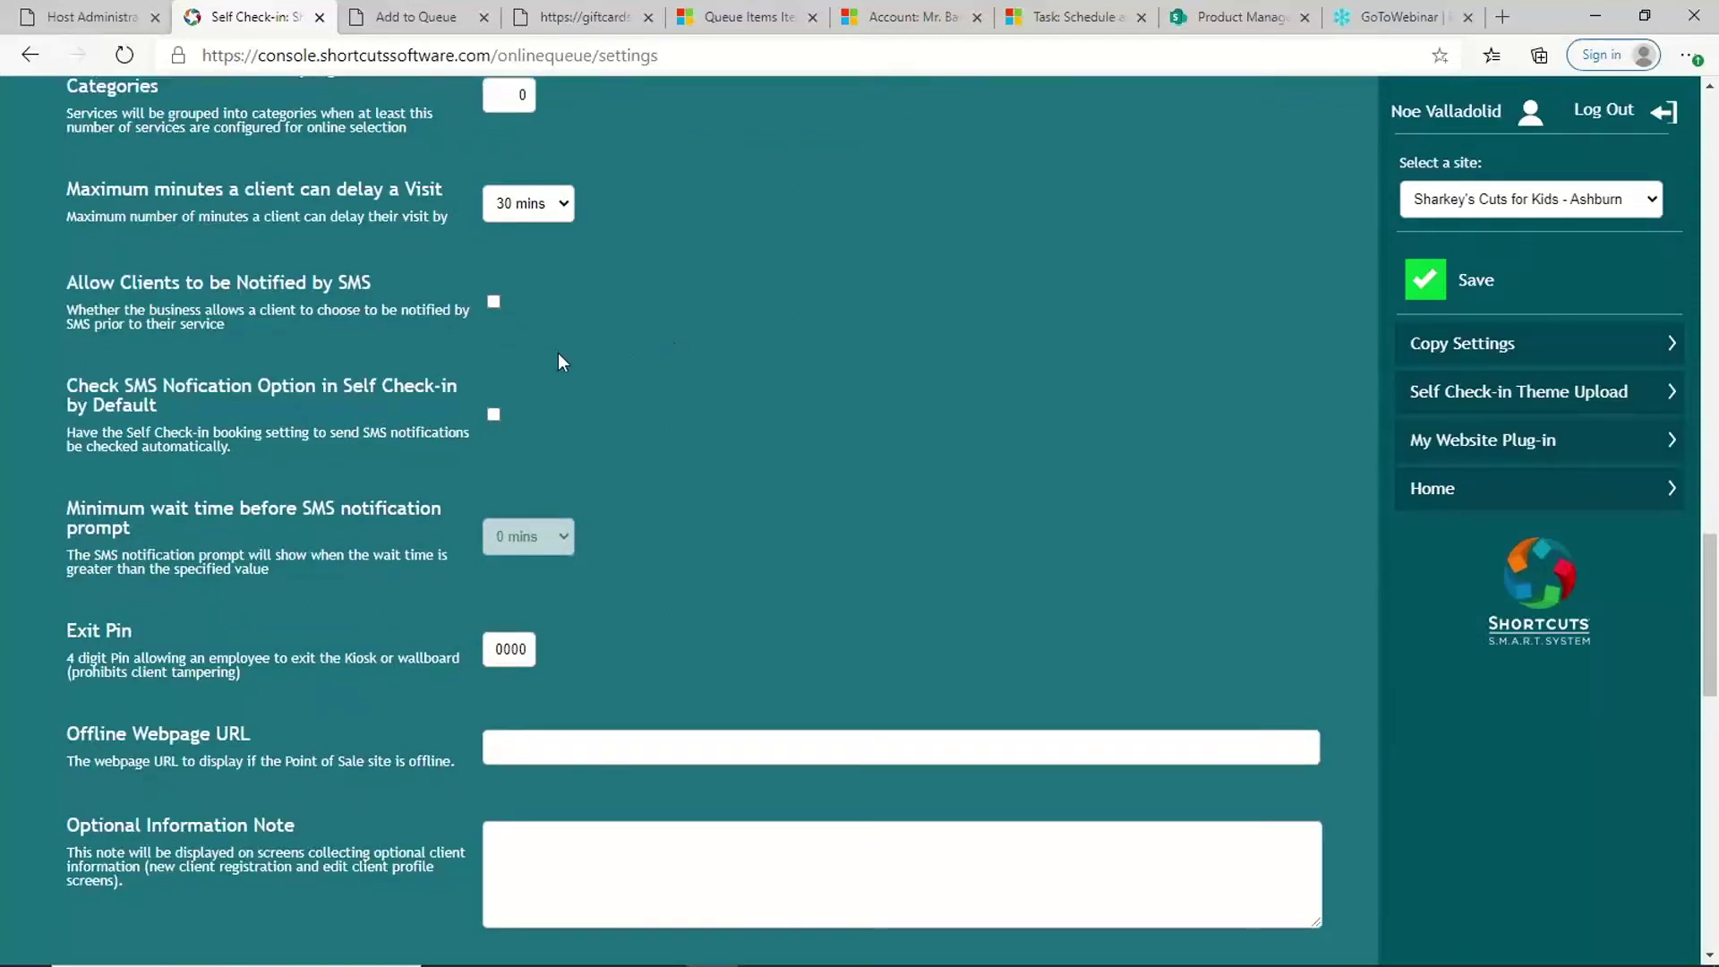
left_click(495, 305)
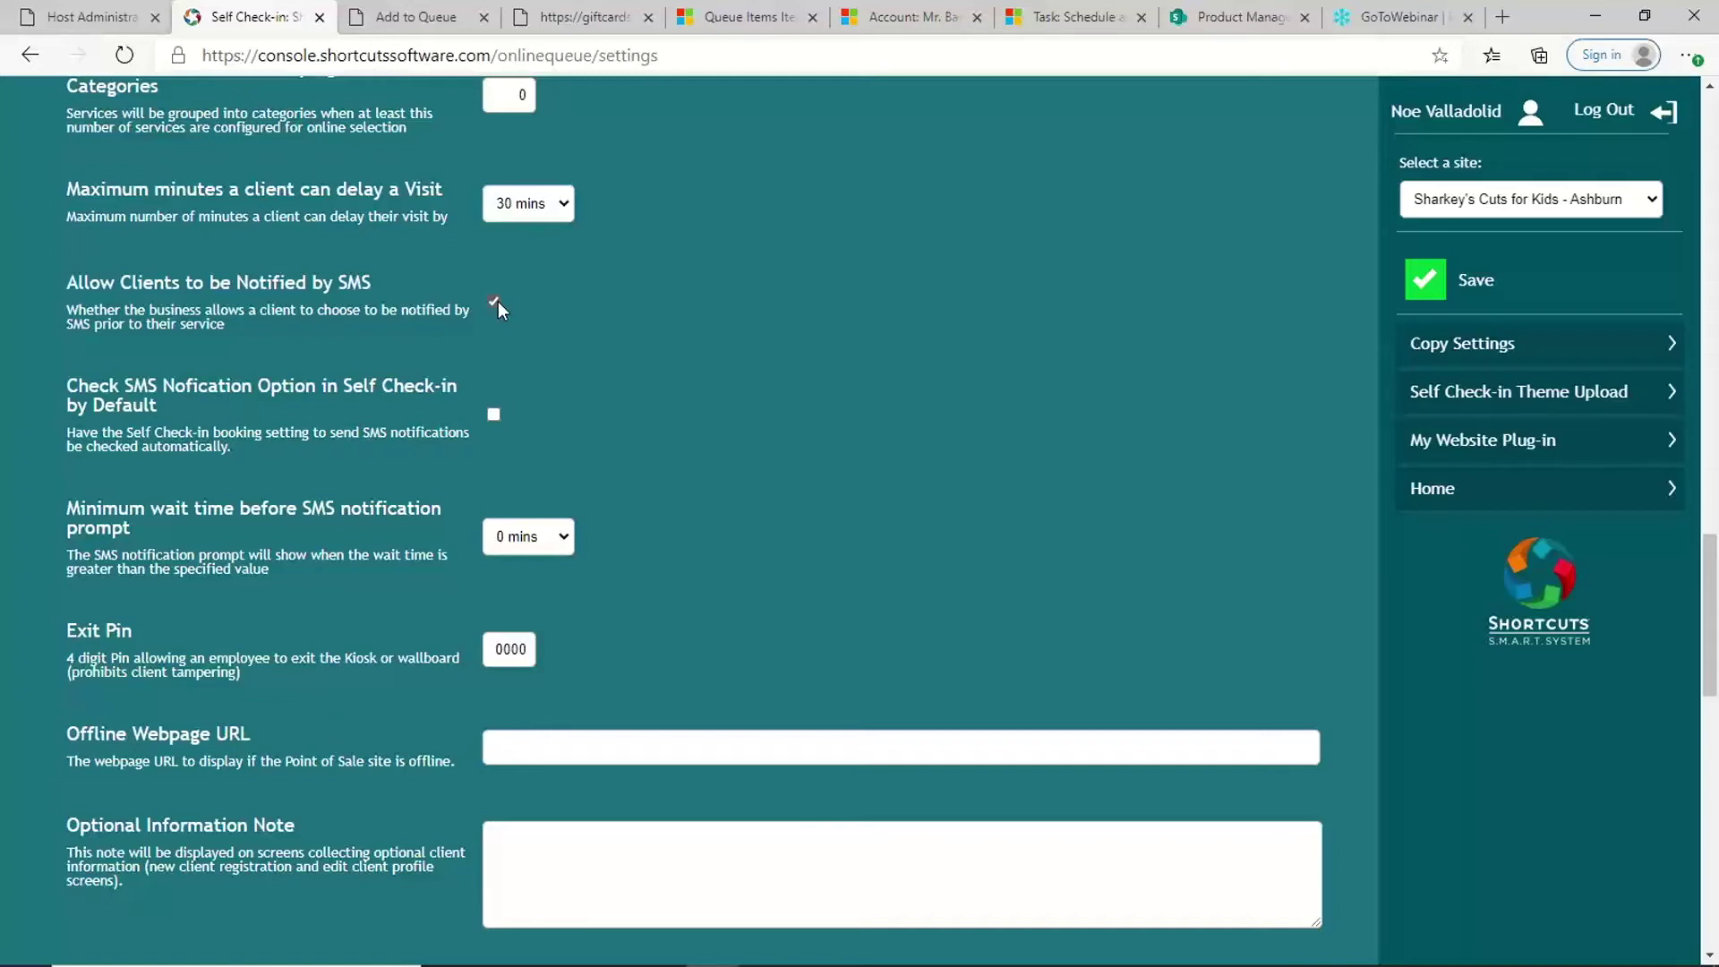
left_click(568, 538)
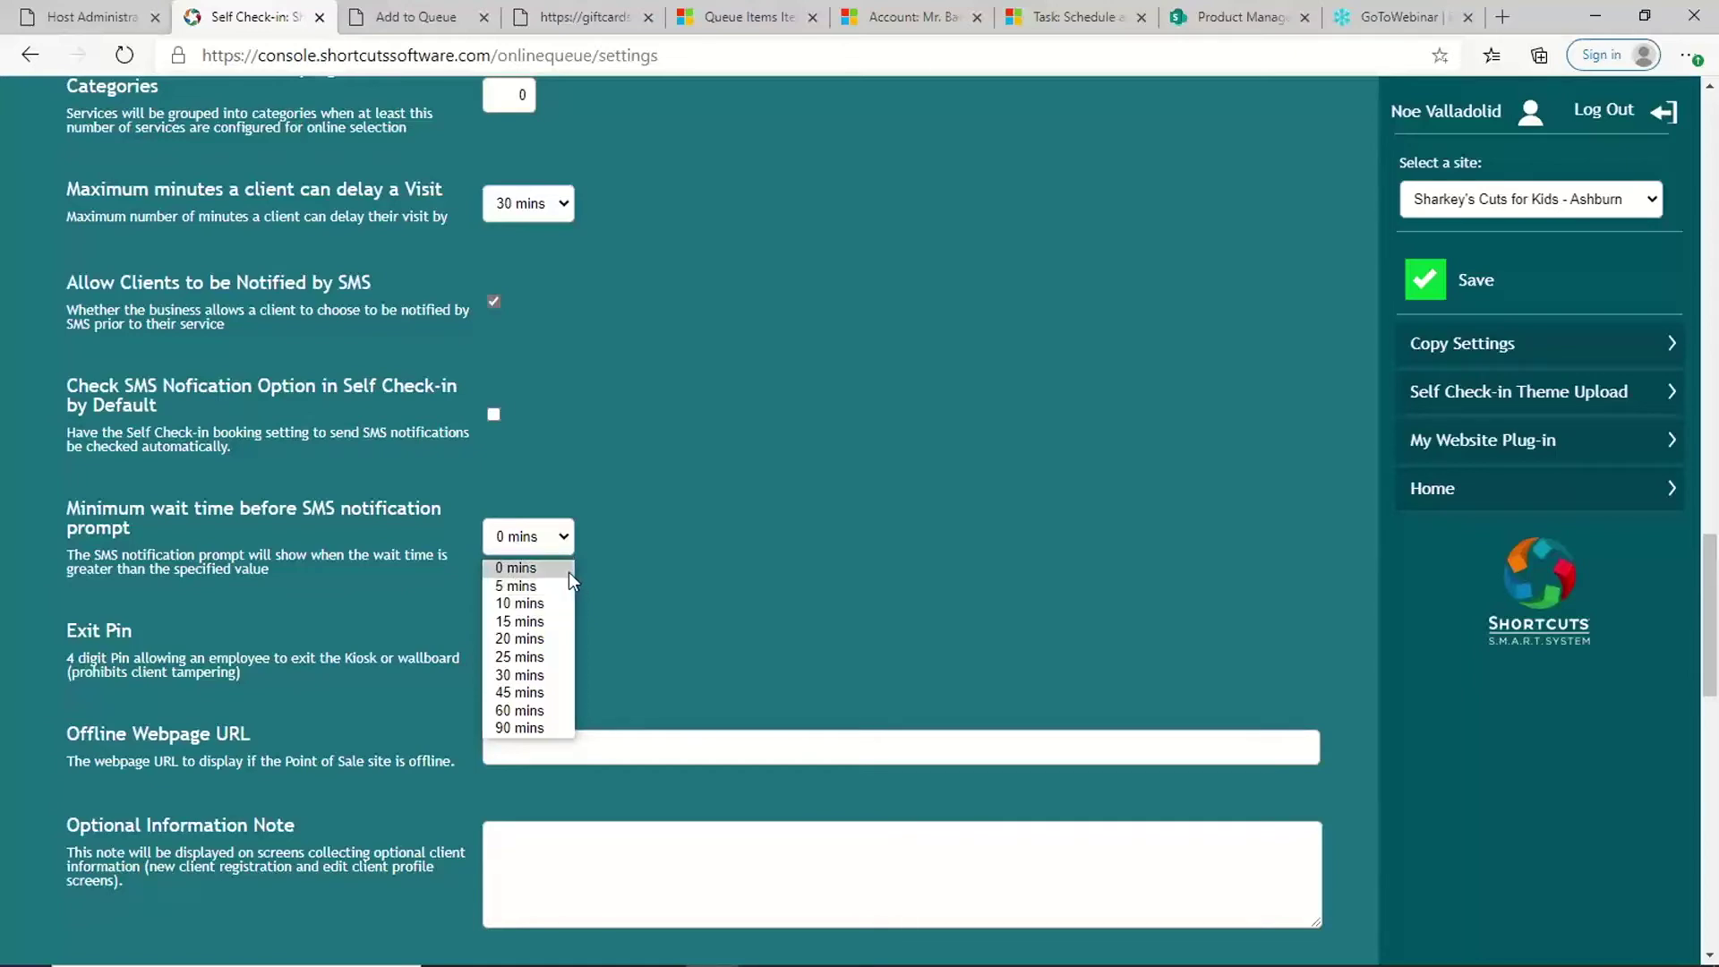
left_click(634, 512)
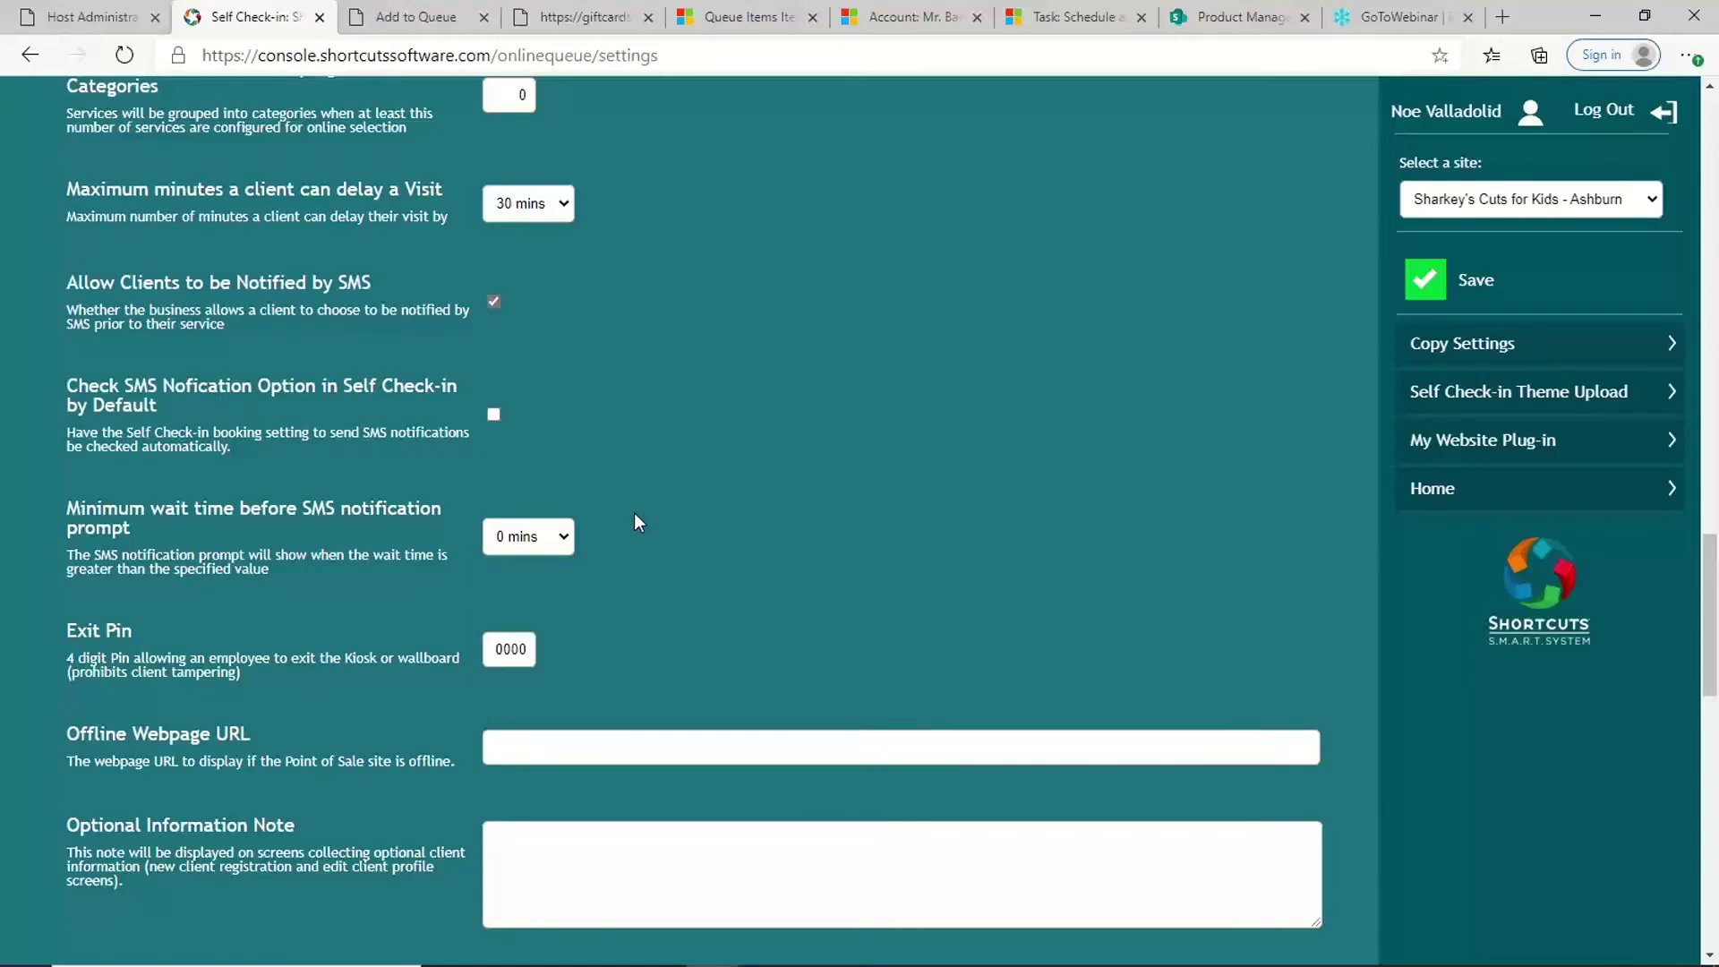
scroll(634, 512, "down", 2)
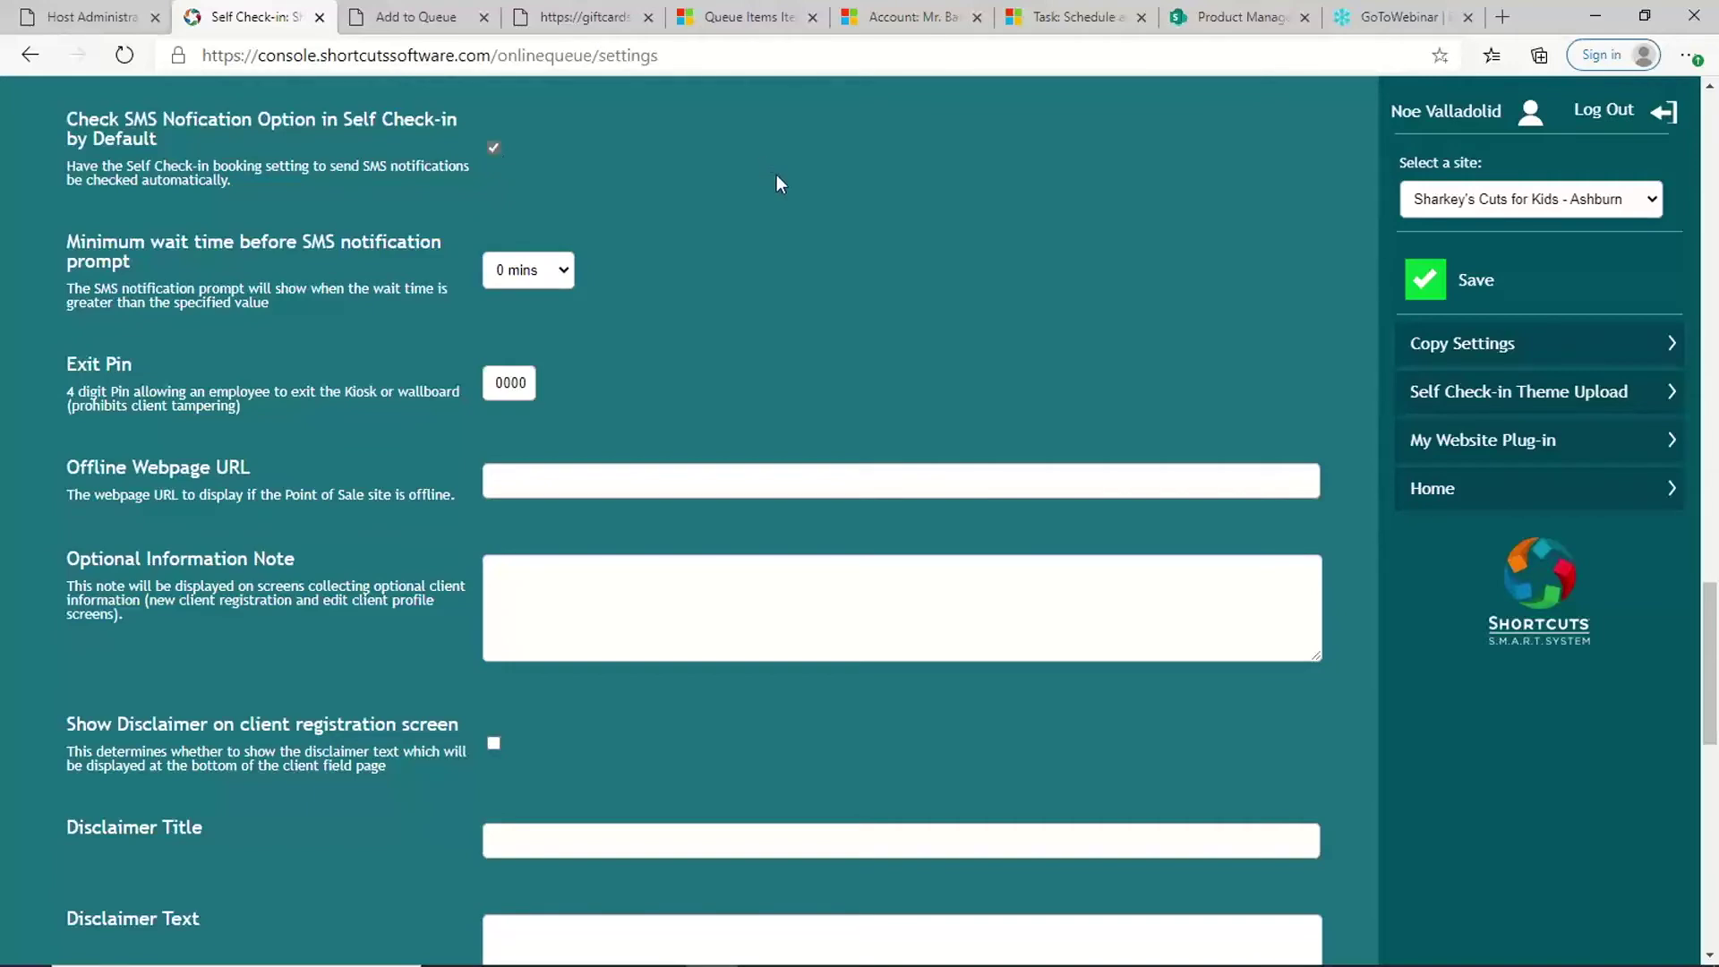
scroll(738, 236, "down", 1)
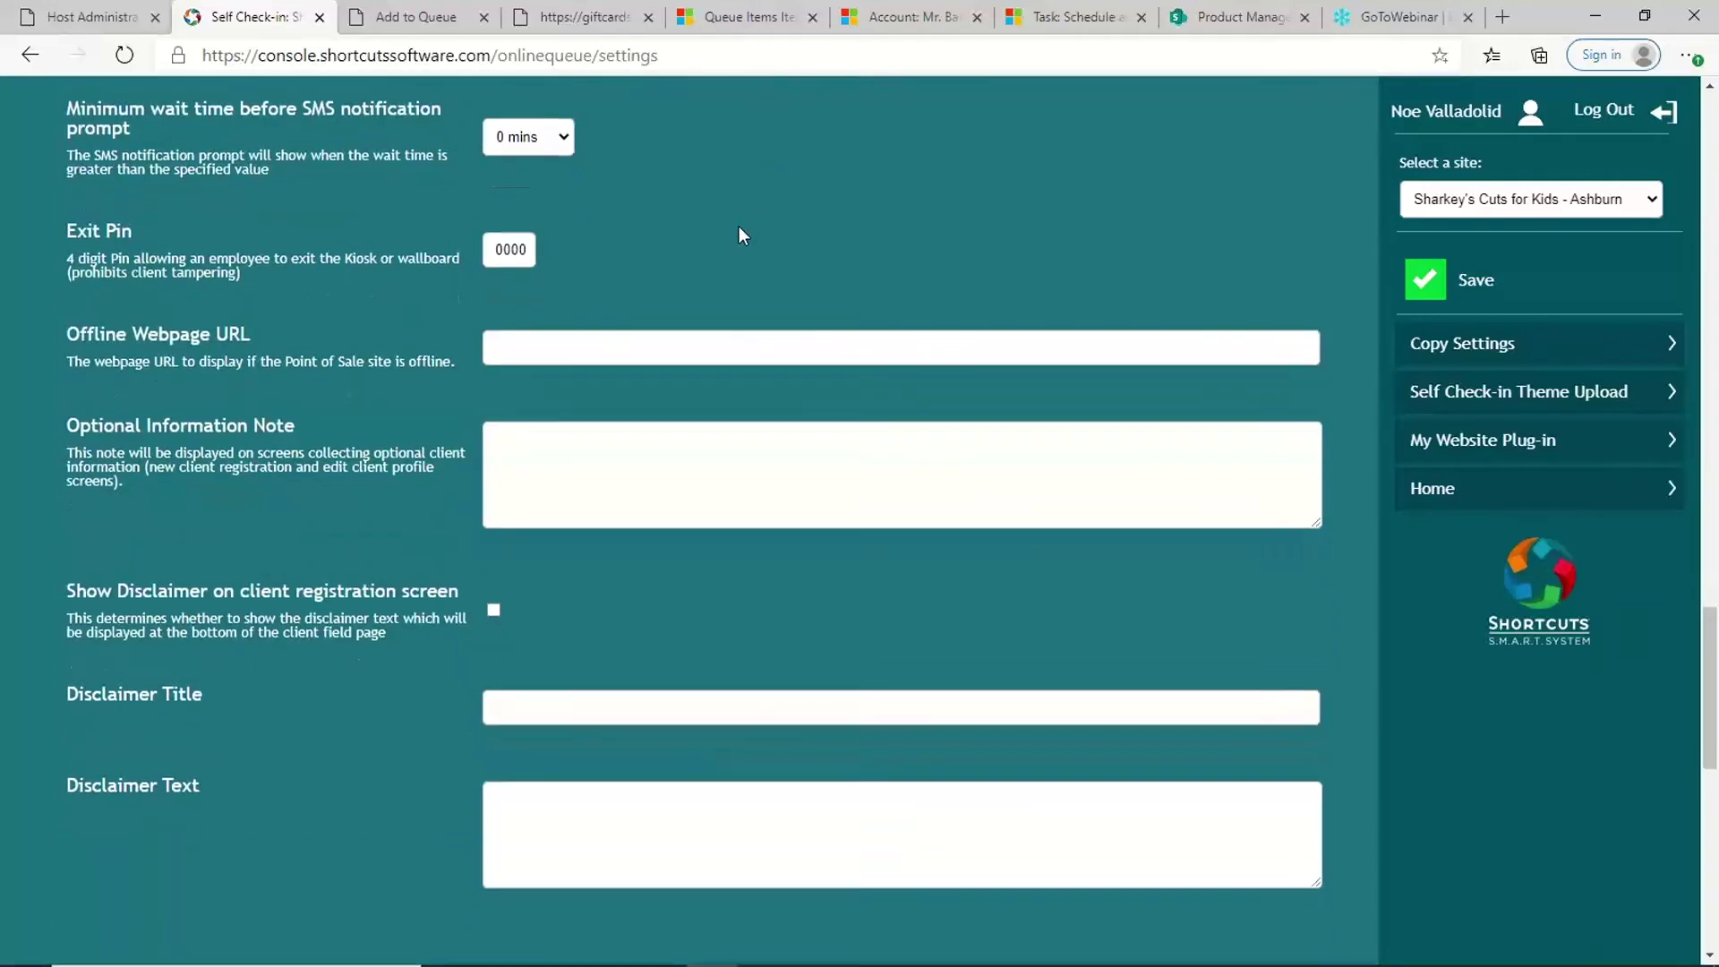
scroll(657, 212, "down", 1)
left_click(610, 215)
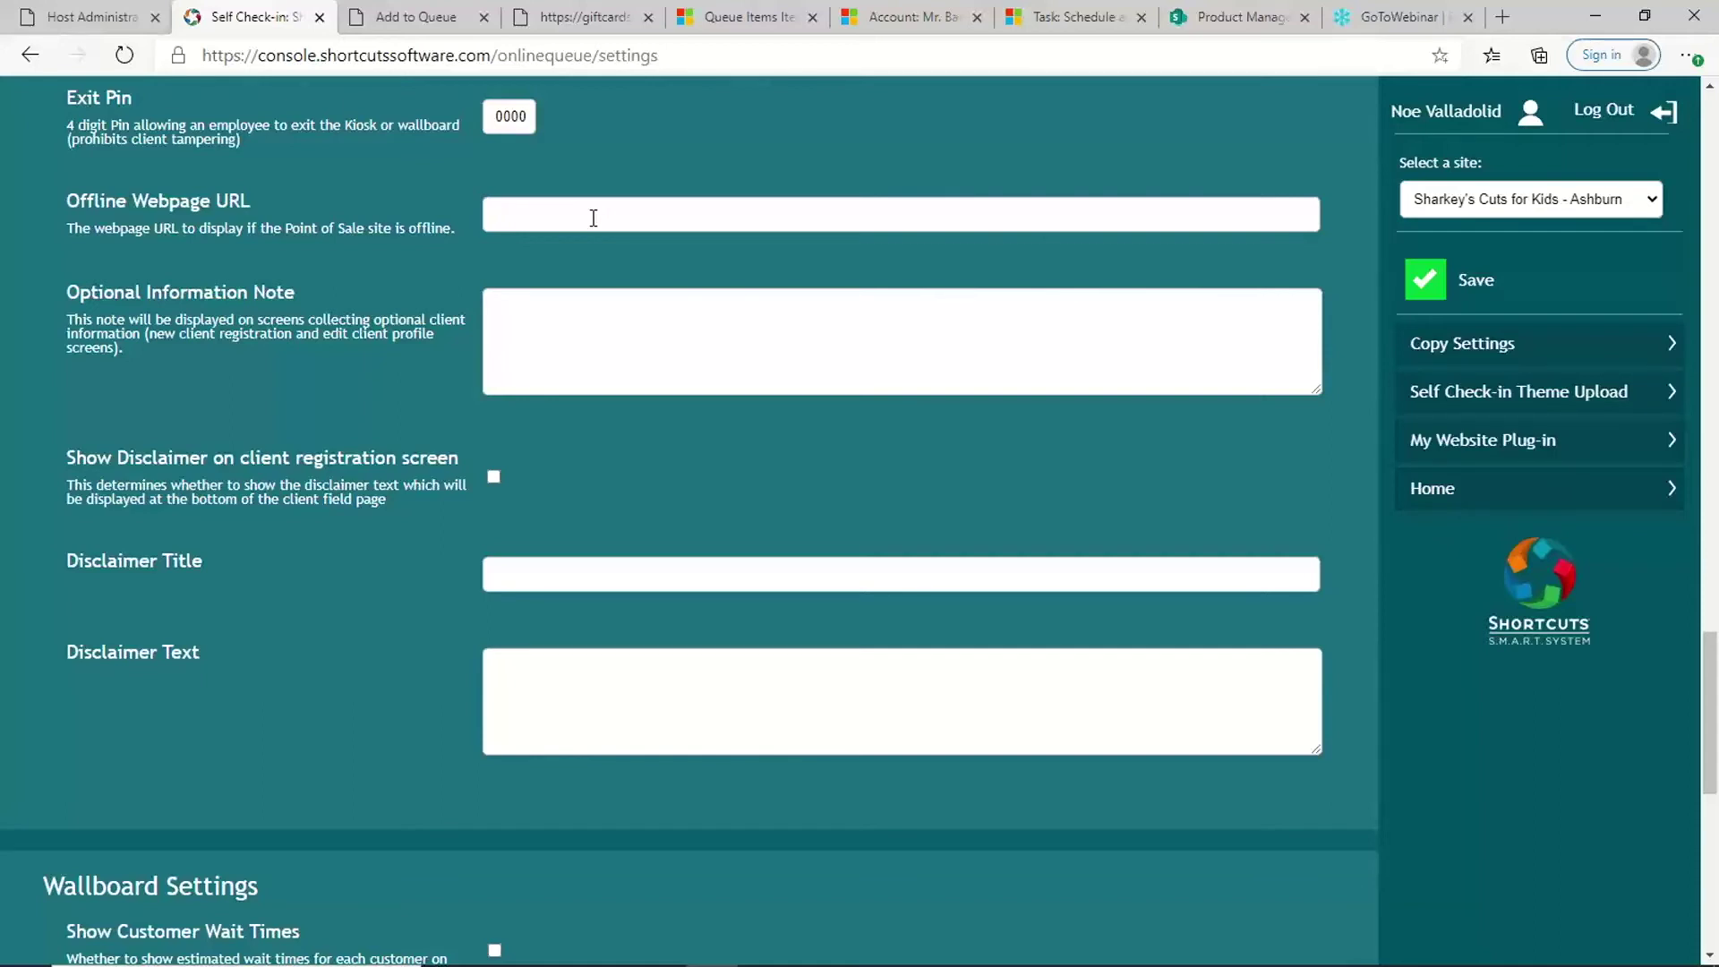
left_click(573, 306)
scroll(568, 322, "down", 1)
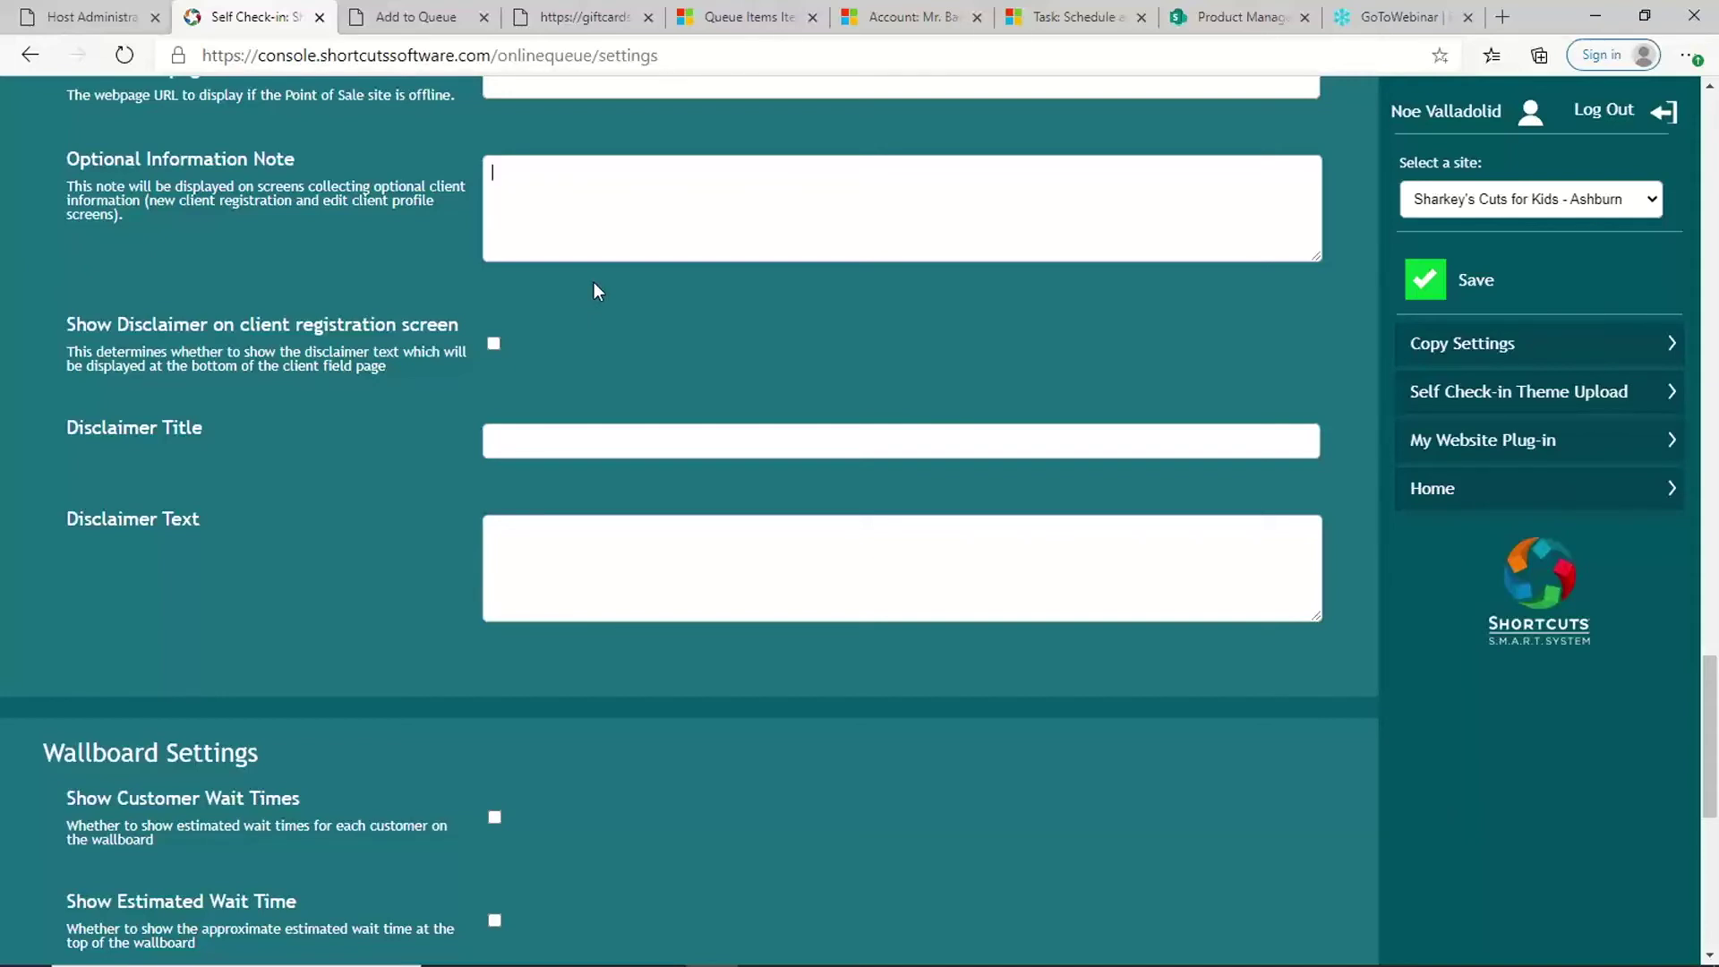
scroll(593, 282, "down", 1)
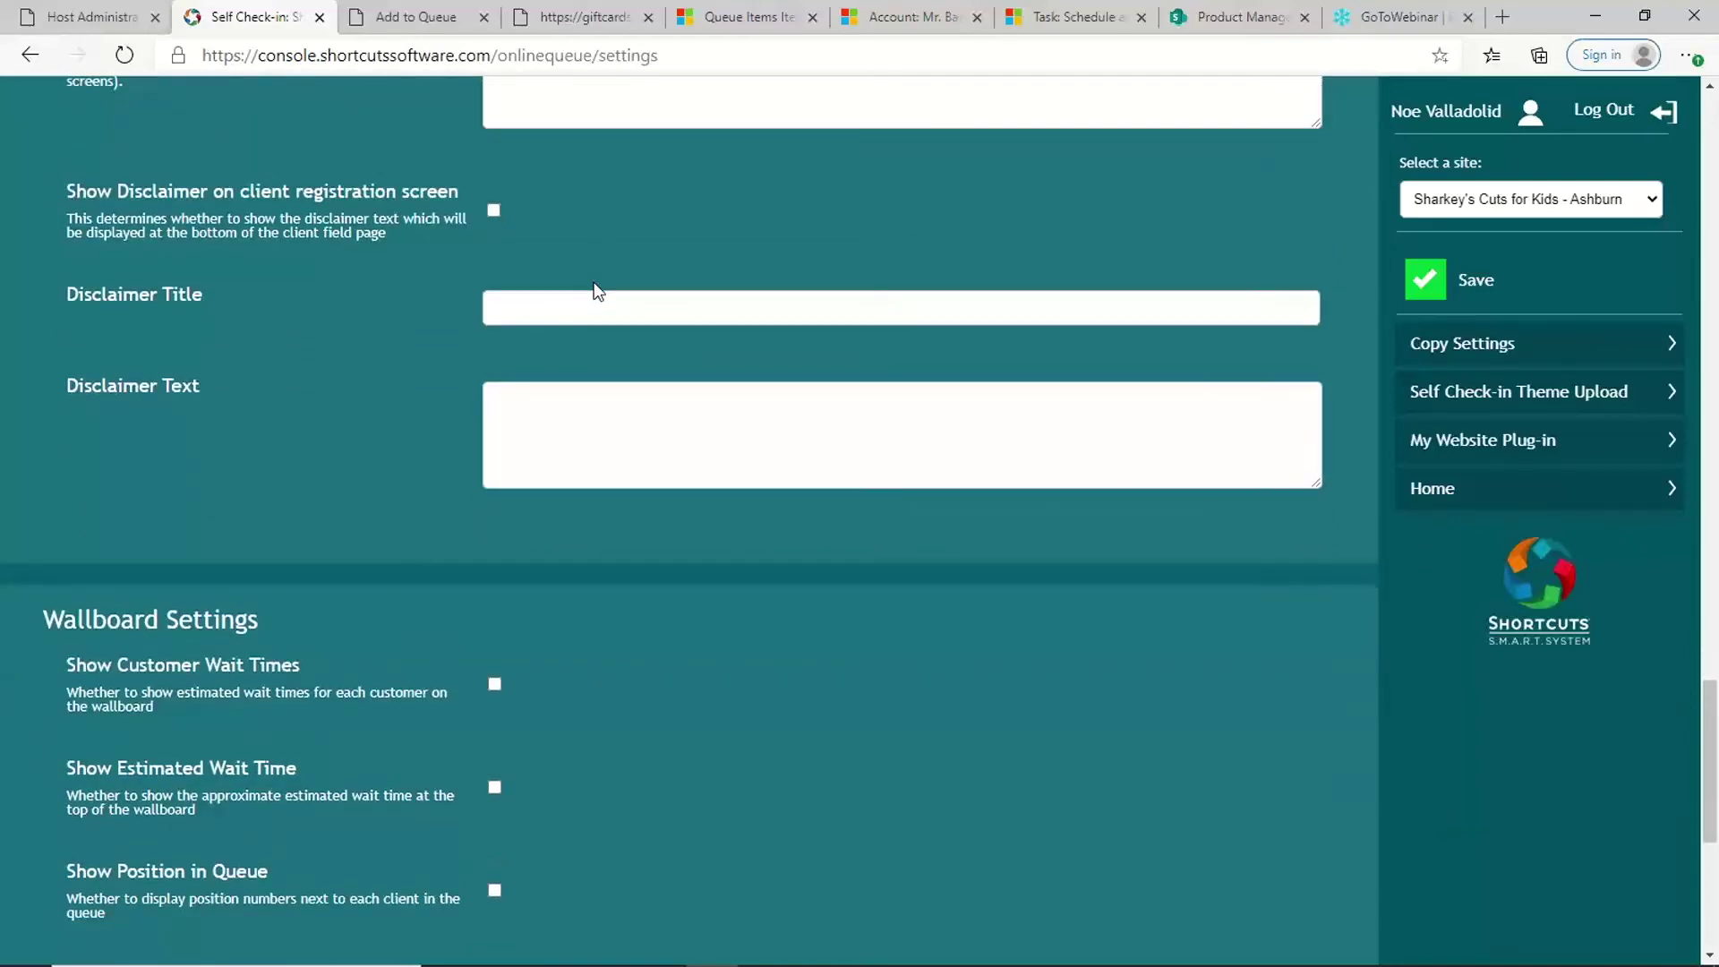
scroll(594, 282, "down", 1)
scroll(594, 282, "down", 1)
scroll(595, 283, "down", 1)
scroll(594, 283, "down", 1)
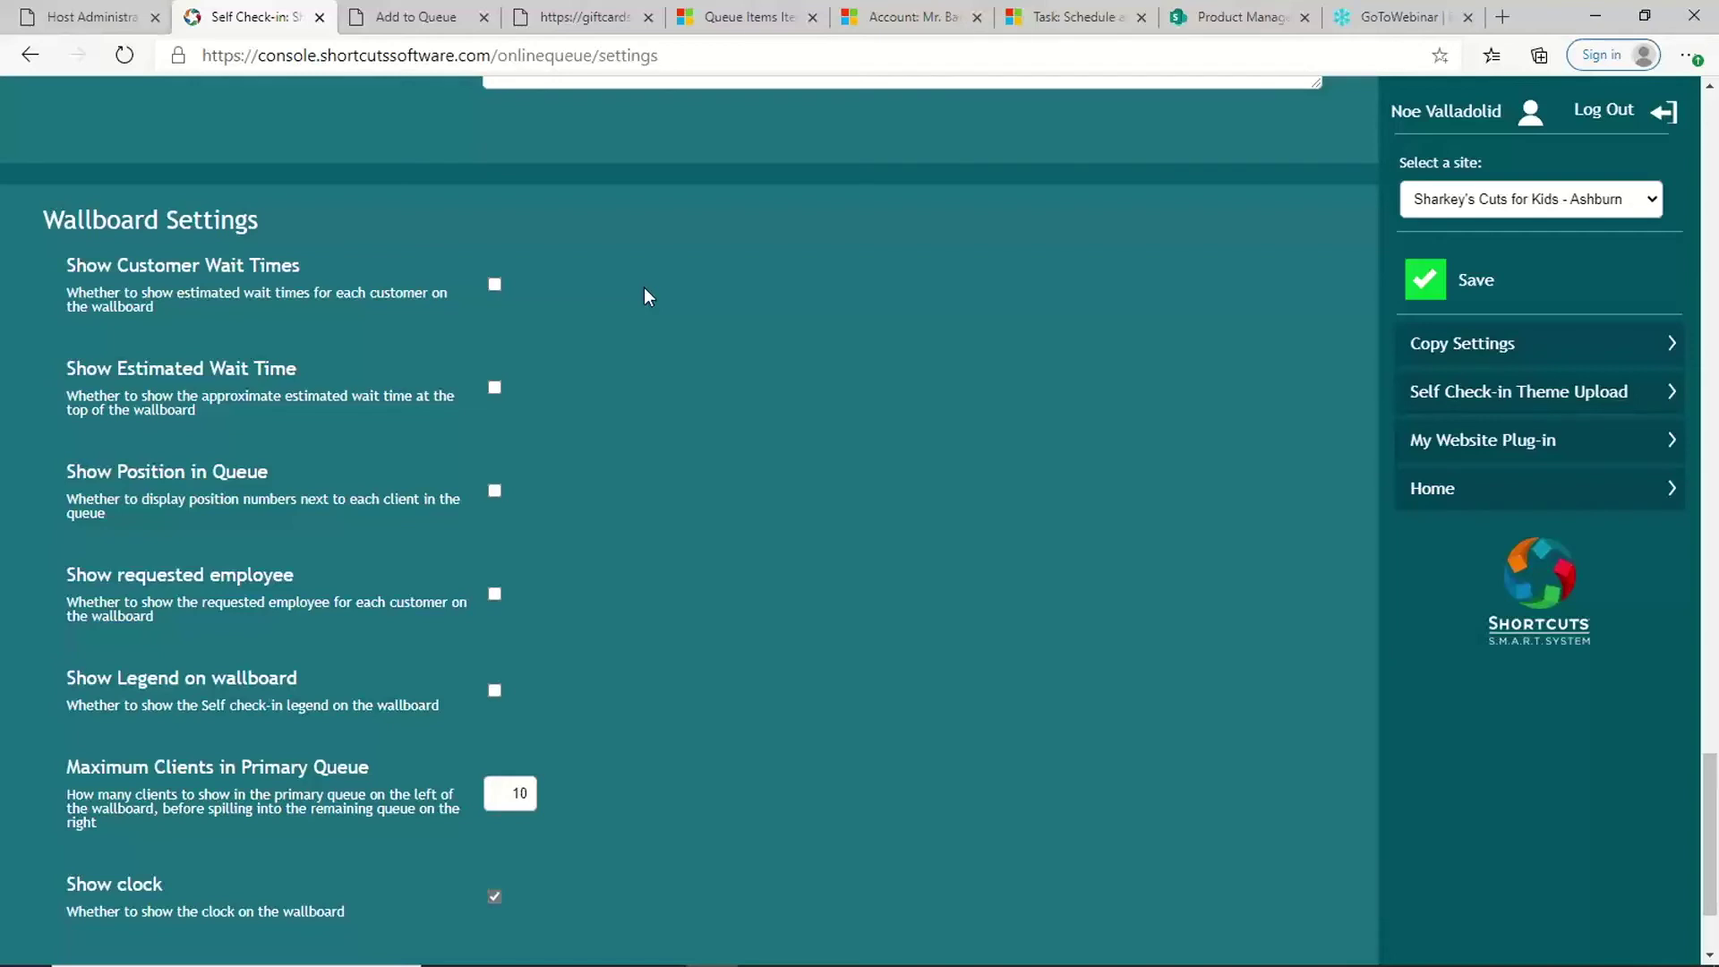
scroll(644, 287, "down", 1)
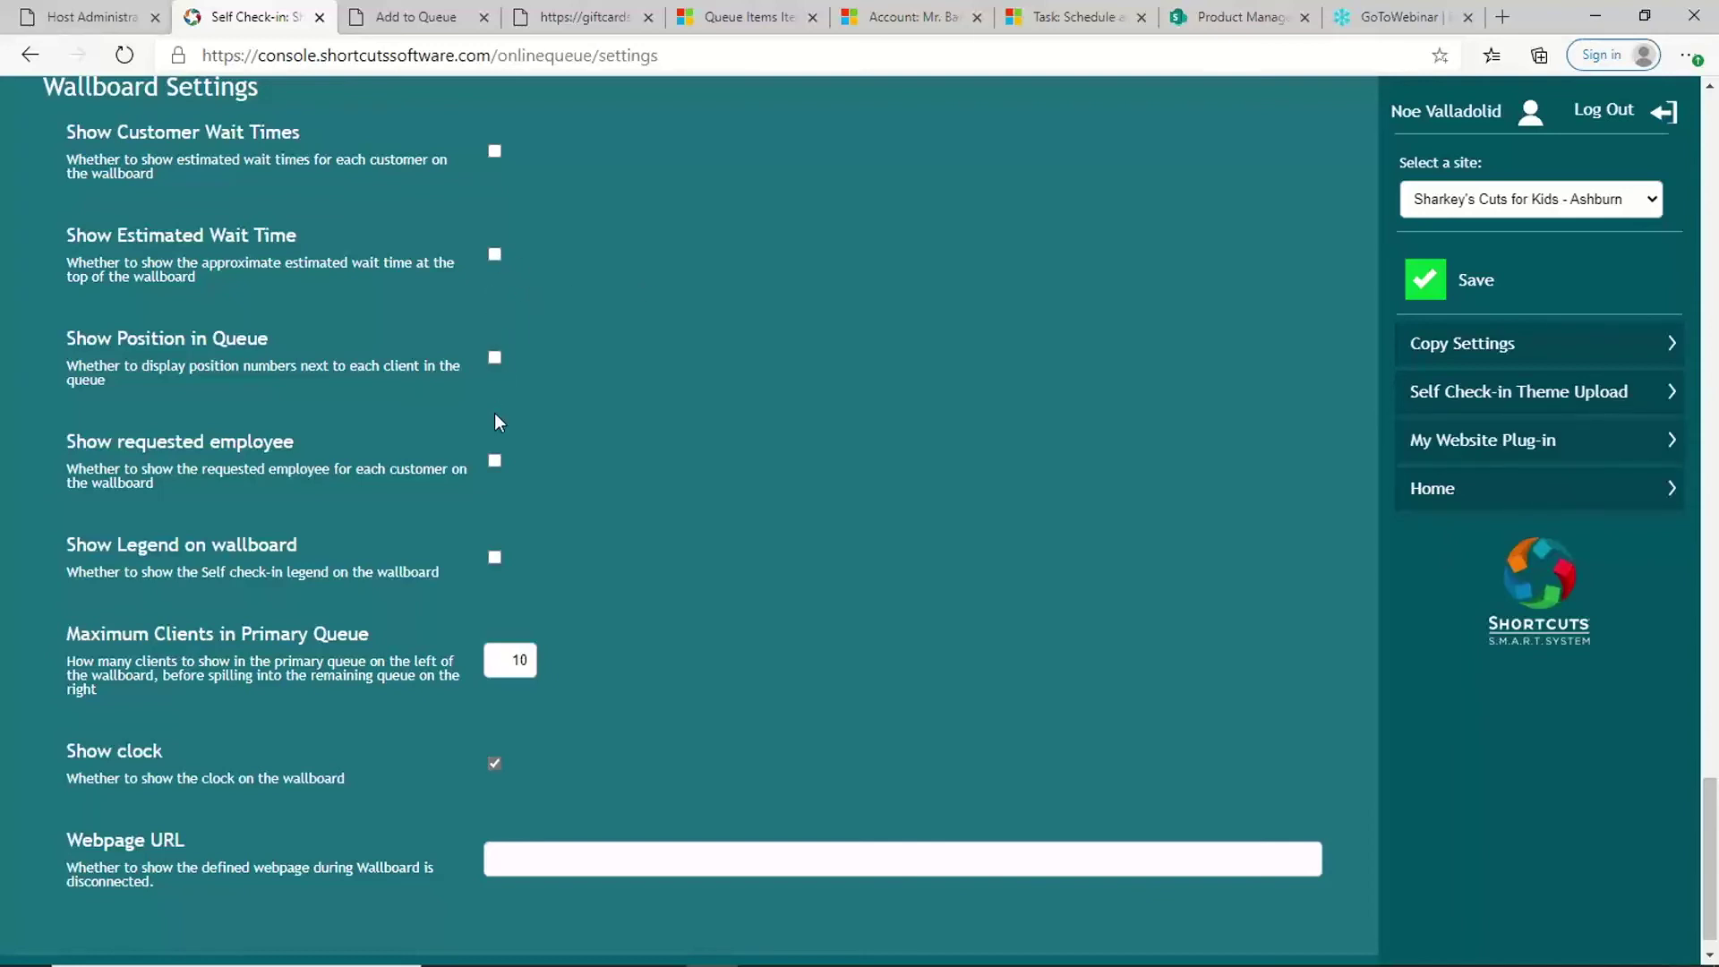
scroll(556, 458, "down", 1)
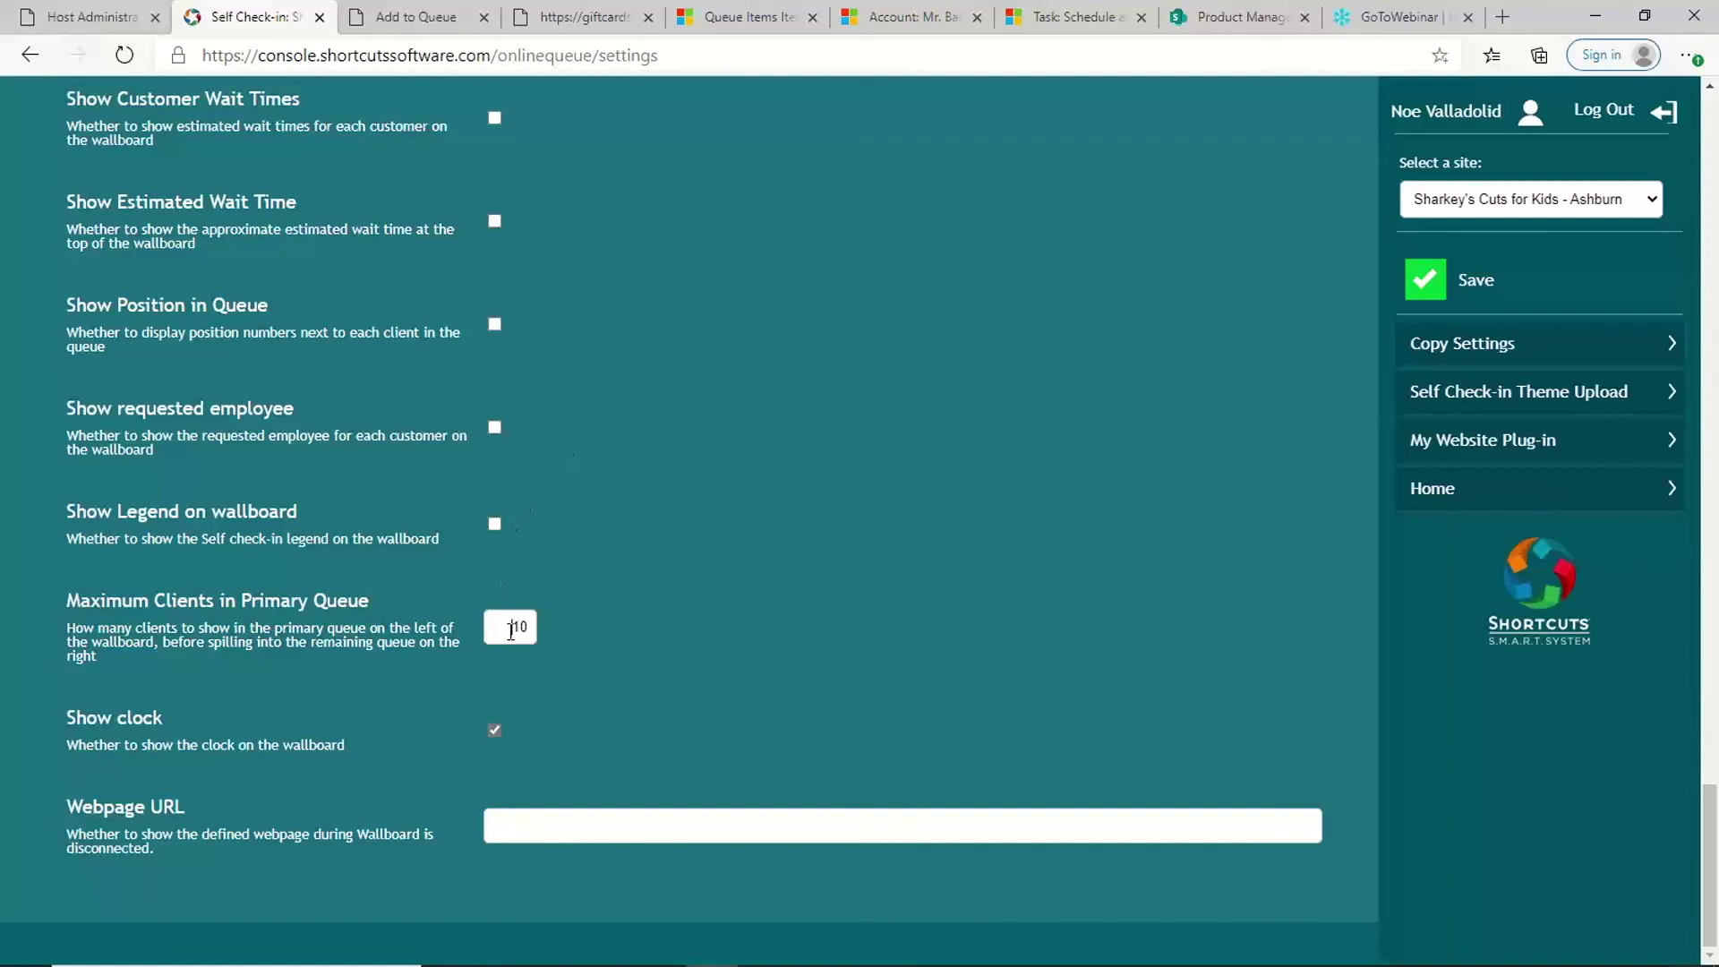
- Review the wallboard's Maximum Clients value of 10 and begin the Webpage URL entry
left_click_drag(502, 627, 532, 627)
left_click(569, 821)
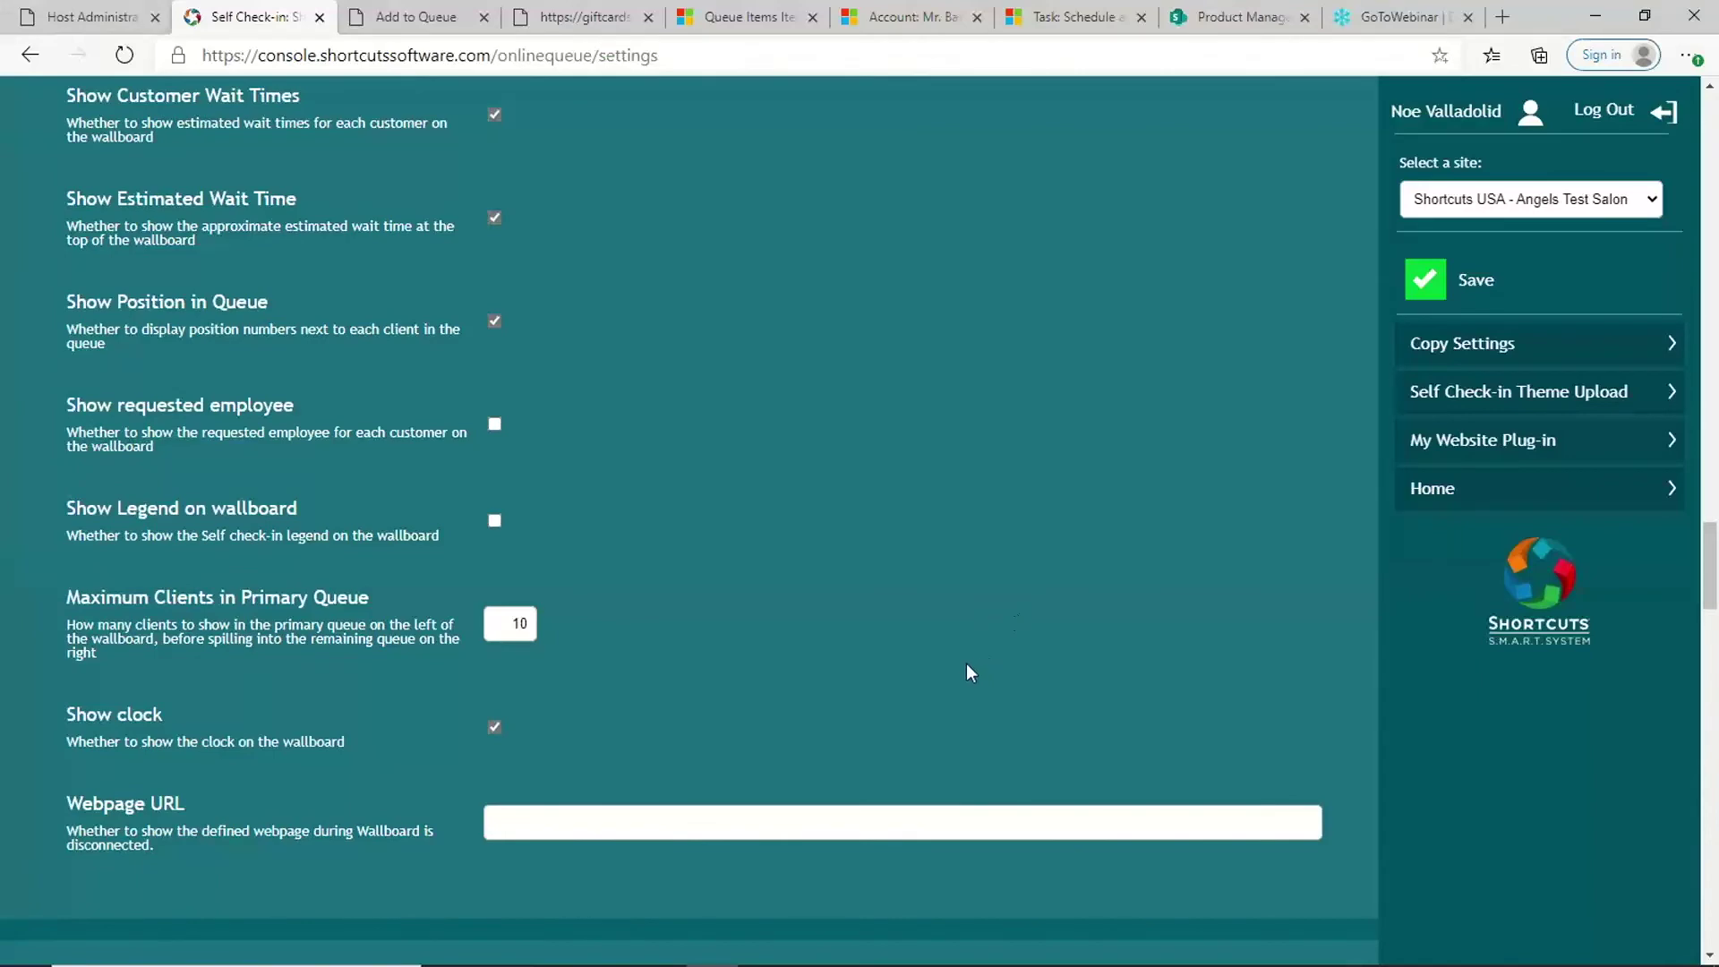
scroll(938, 653, "down", 2)
scroll(938, 653, "down", 1)
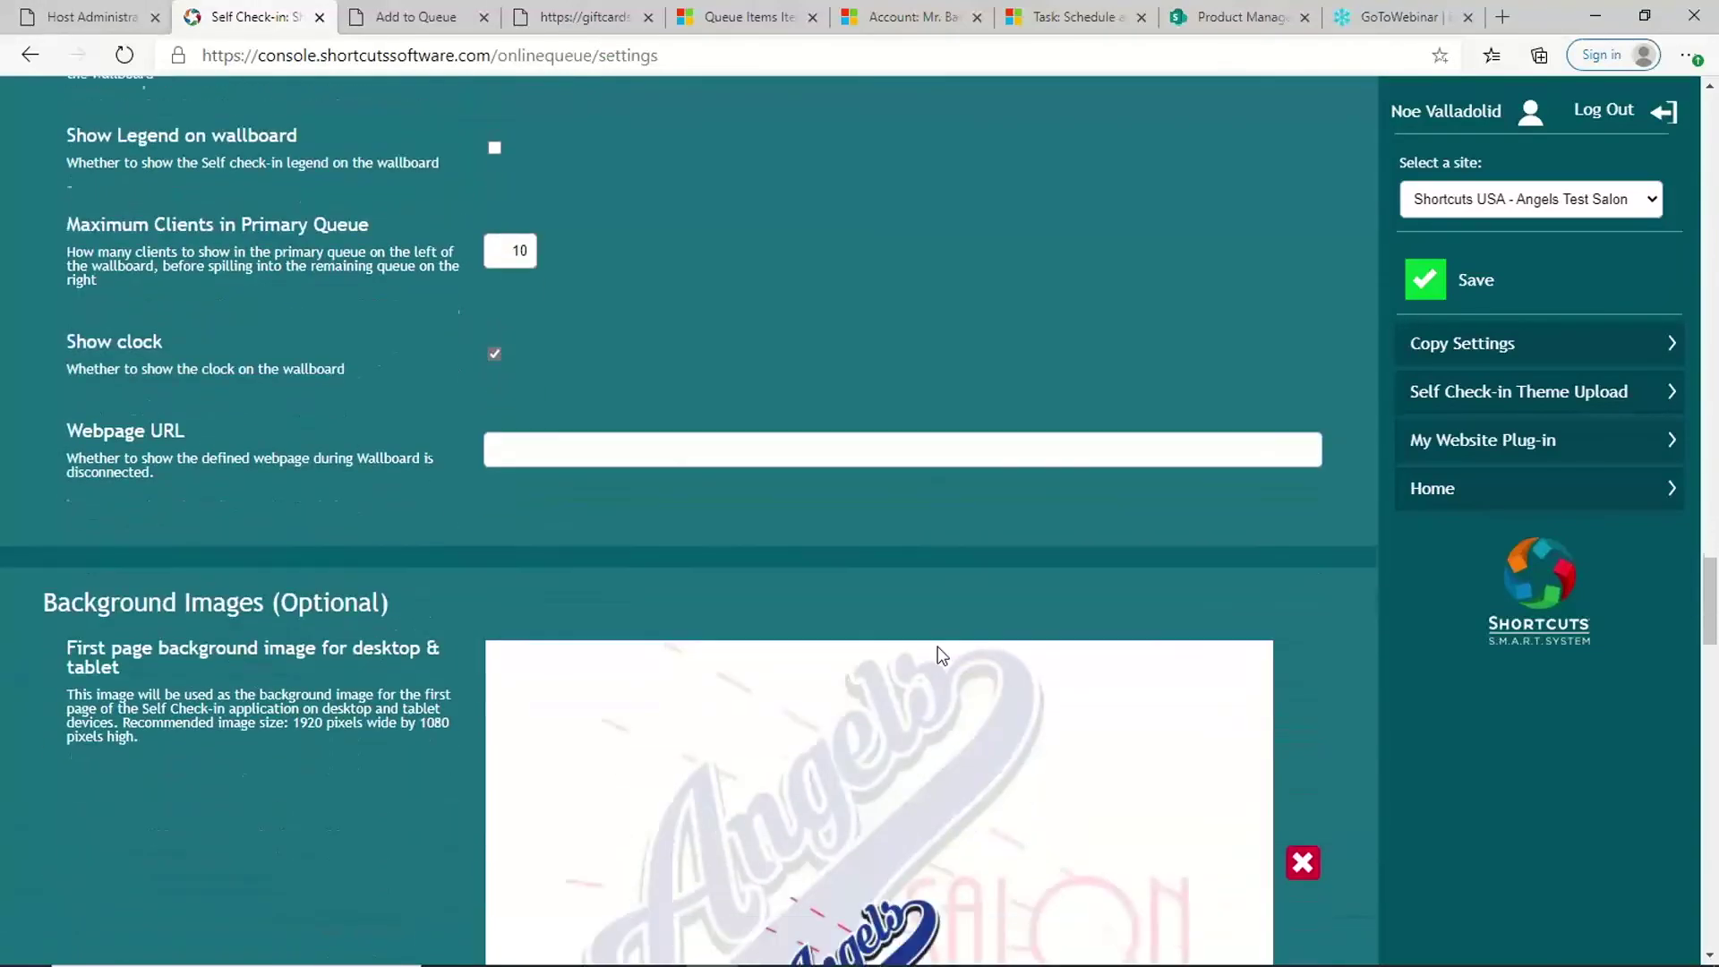
scroll(938, 654, "down", 1)
scroll(938, 654, "down", 1)
scroll(938, 654, "down", 1)
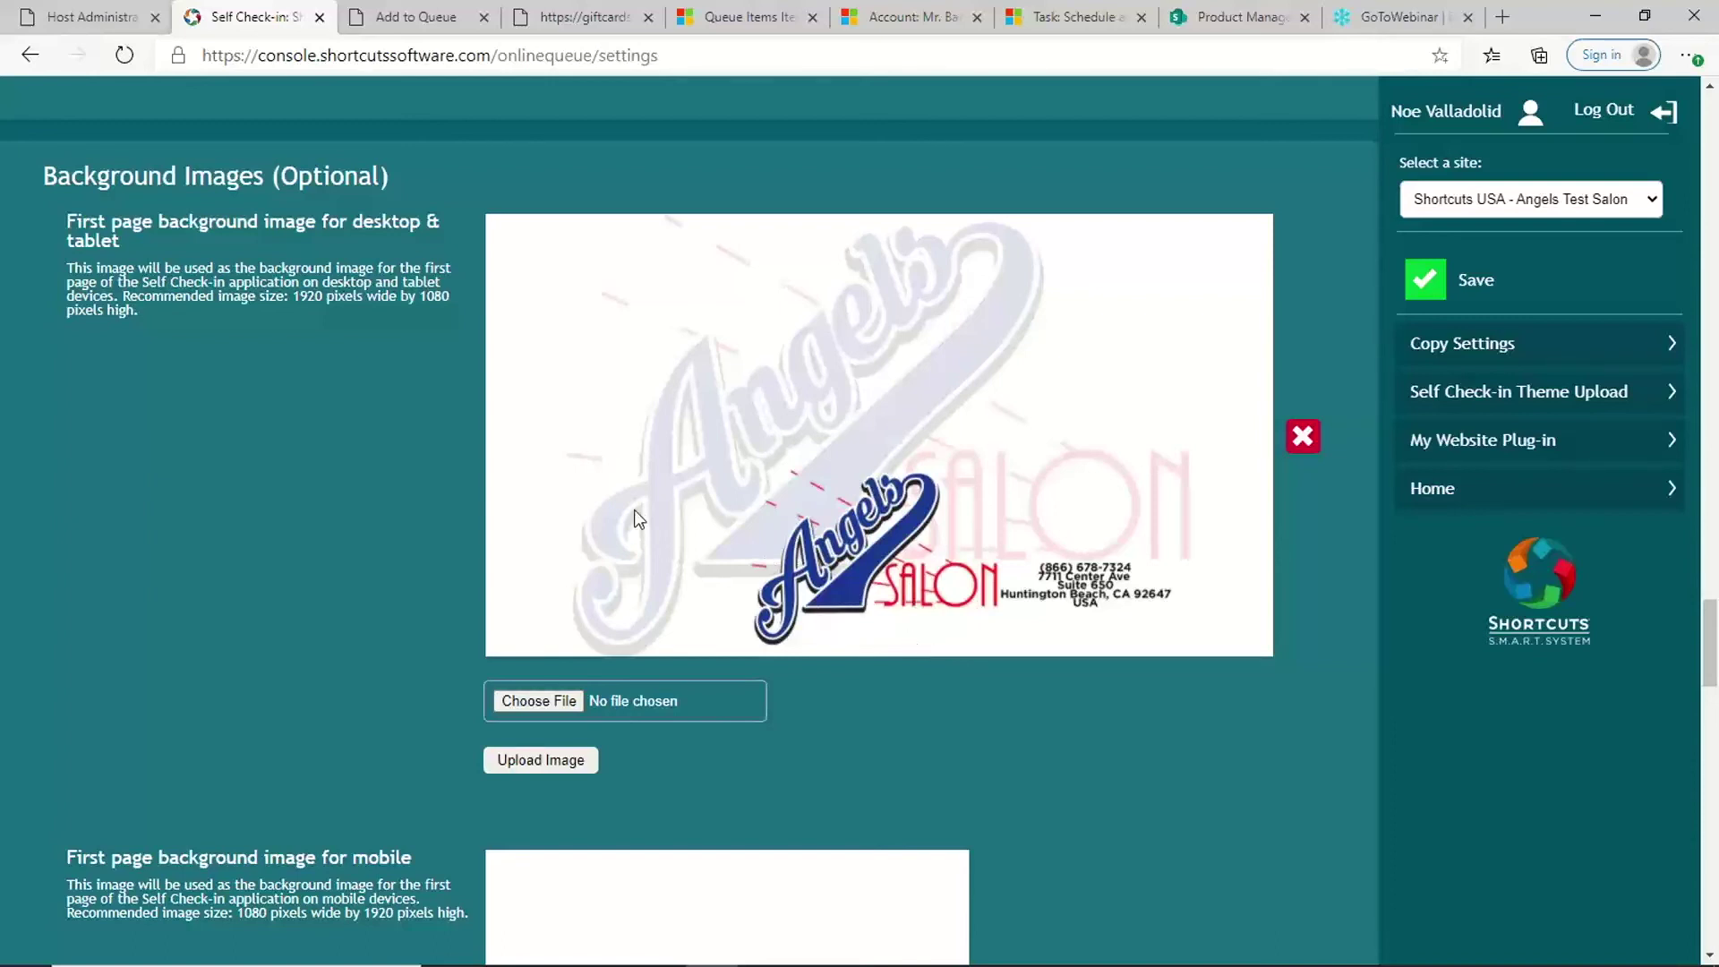
scroll(895, 432, "down", 1)
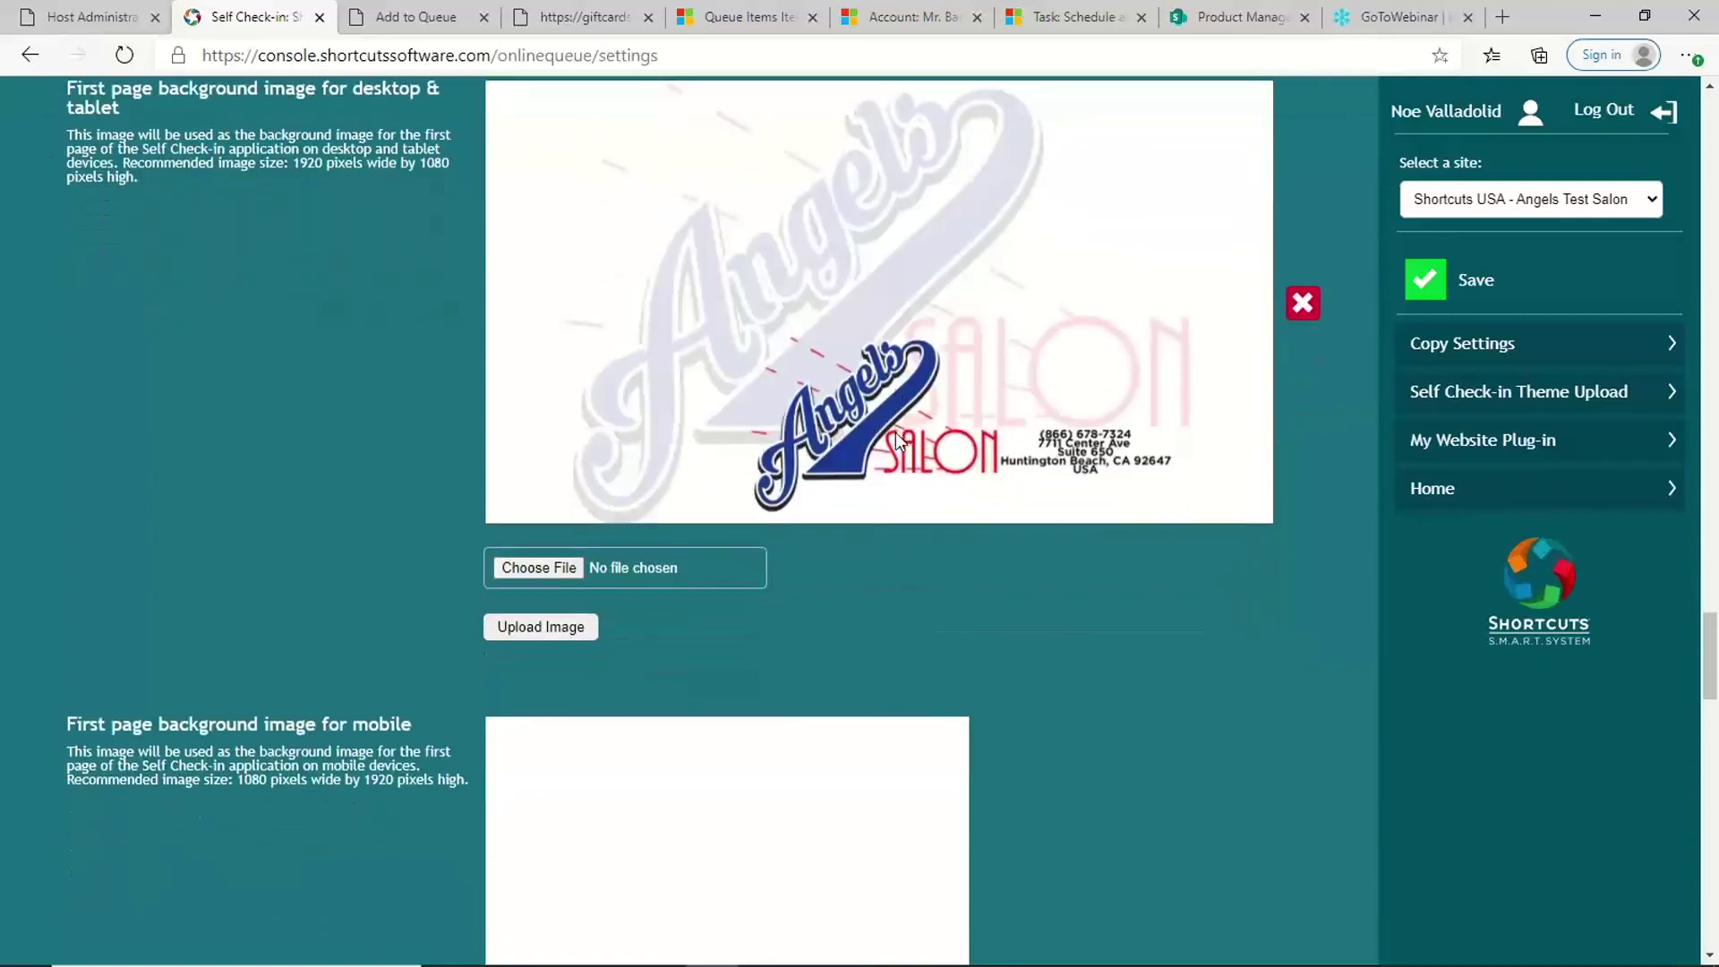
scroll(895, 435, "up", 1)
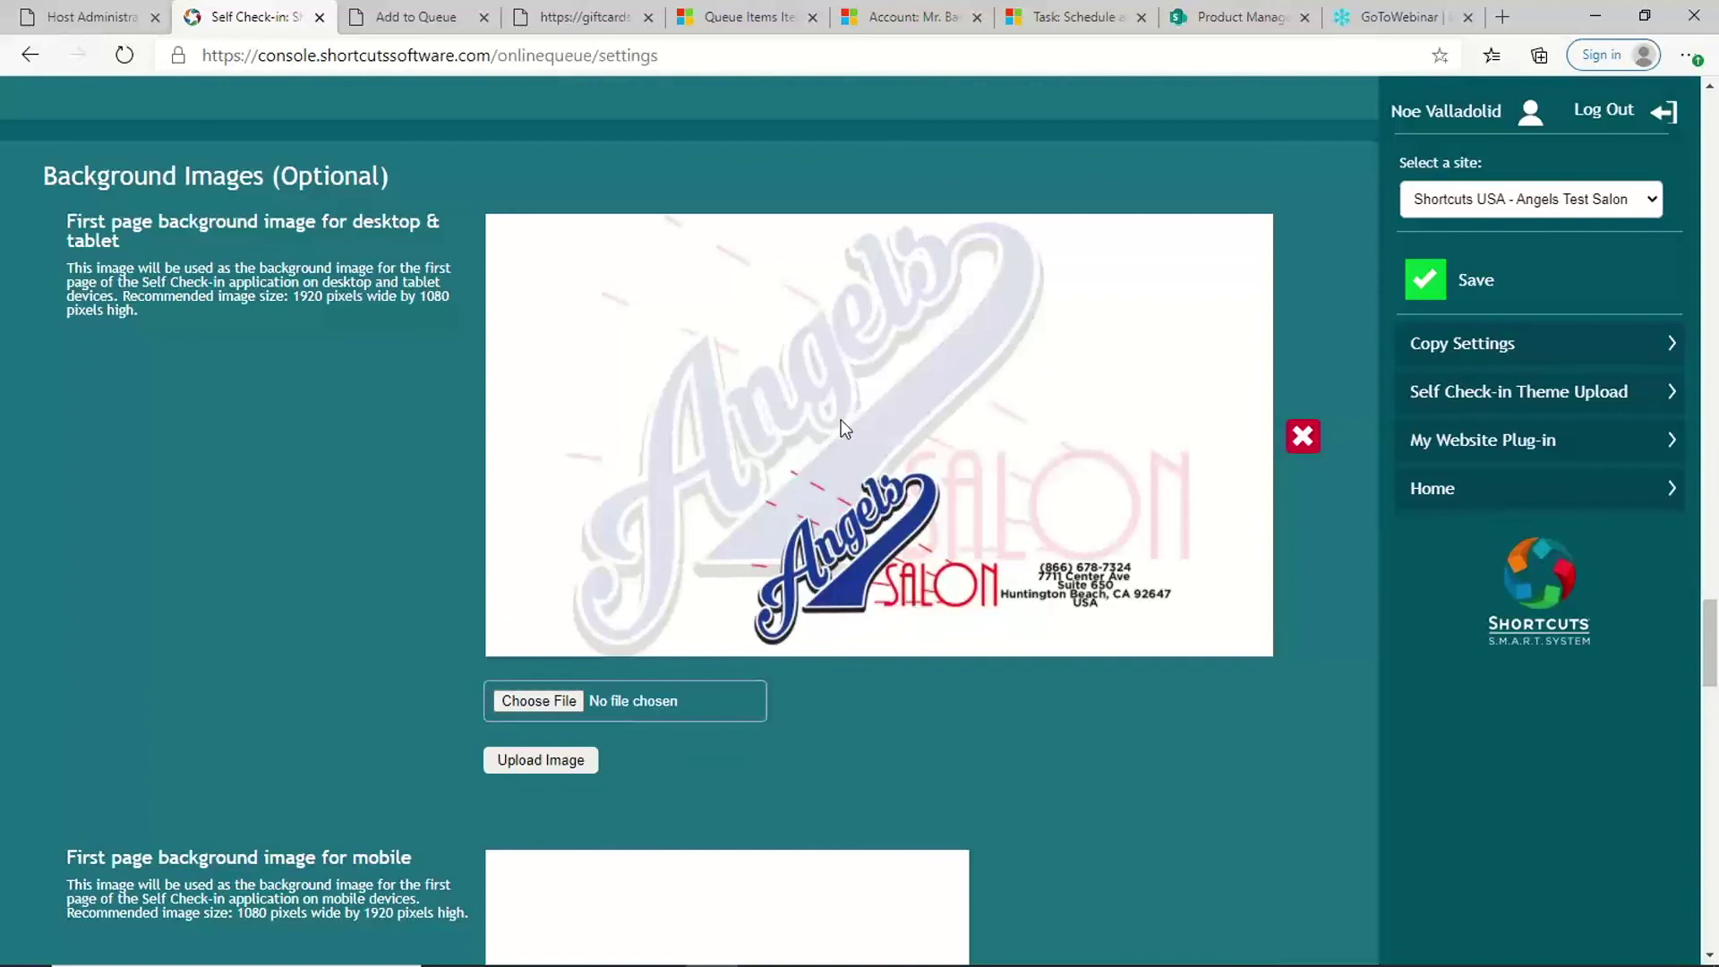
scroll(842, 421, "down", 1)
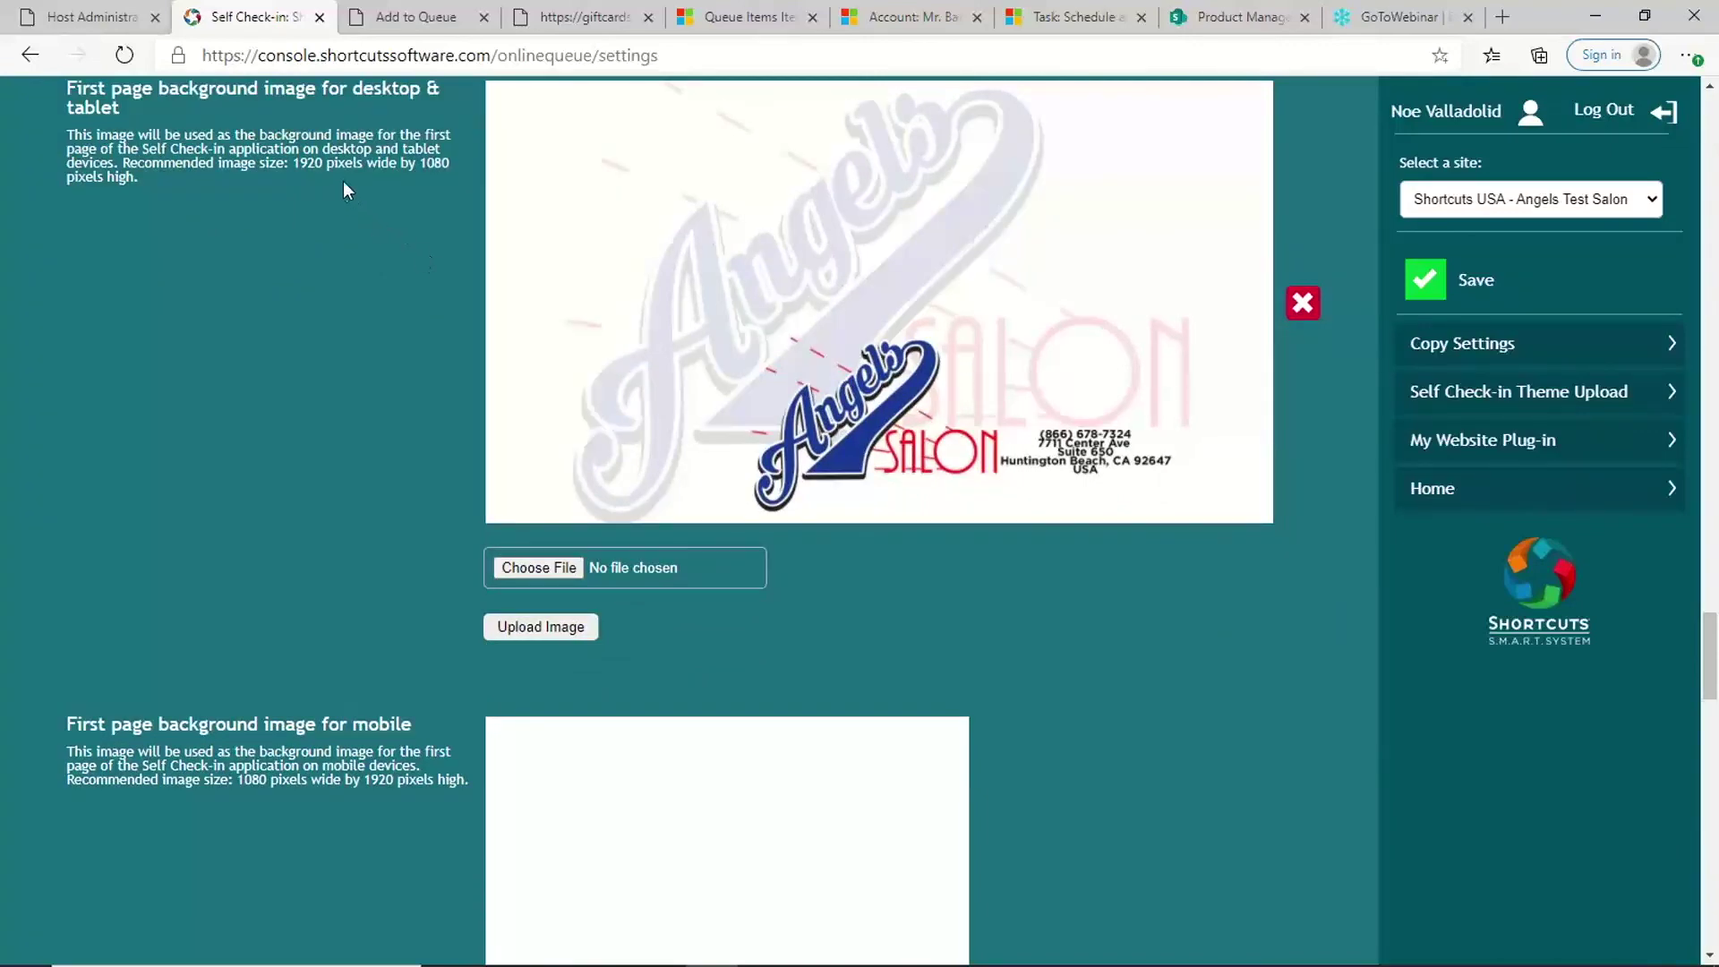
scroll(507, 206, "down", 1)
scroll(507, 205, "down", 1)
scroll(506, 206, "down", 1)
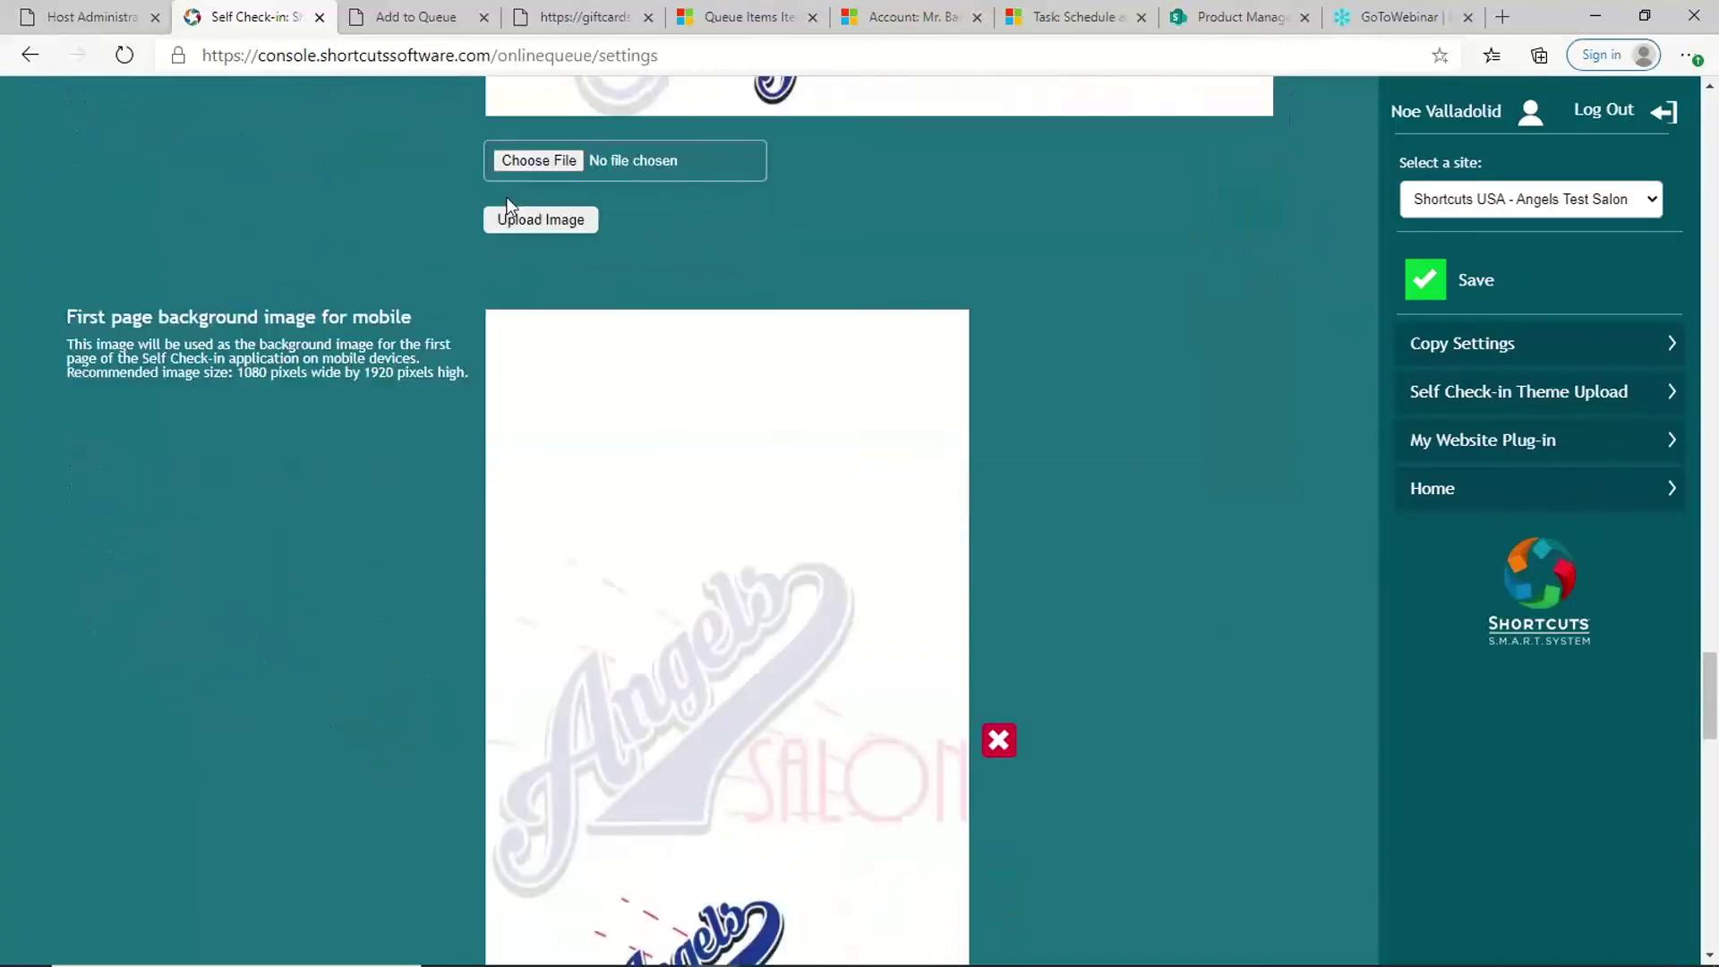
scroll(507, 205, "down", 1)
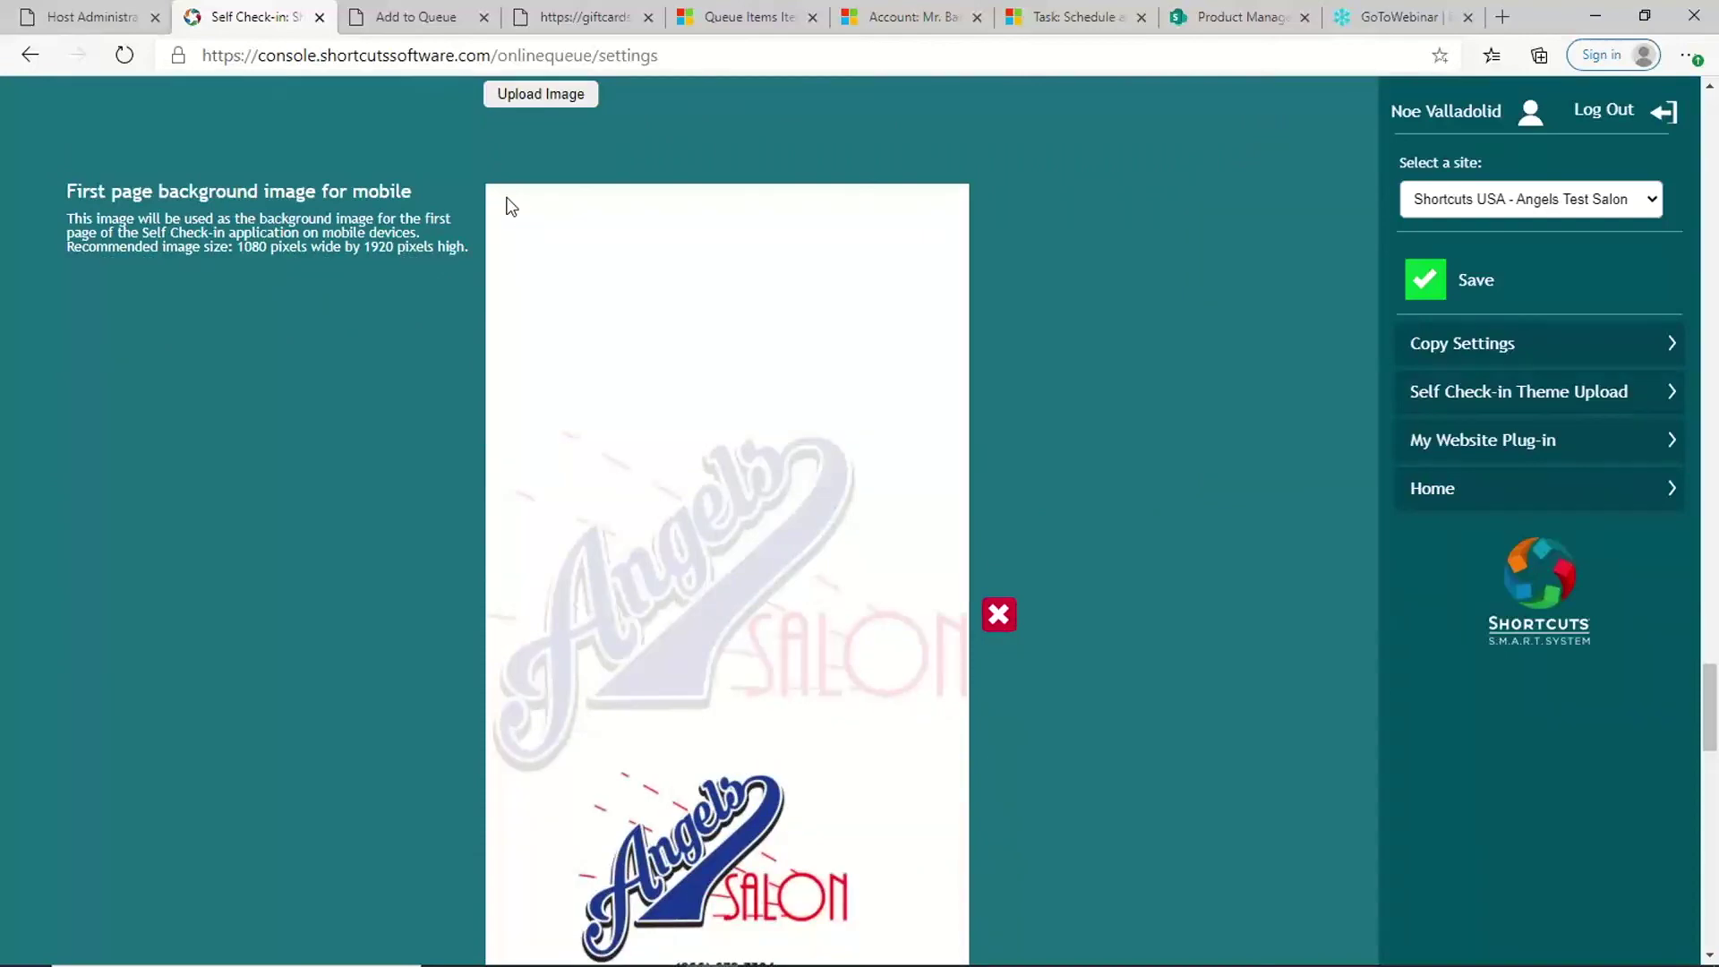
scroll(508, 206, "down", 1)
scroll(507, 207, "down", 1)
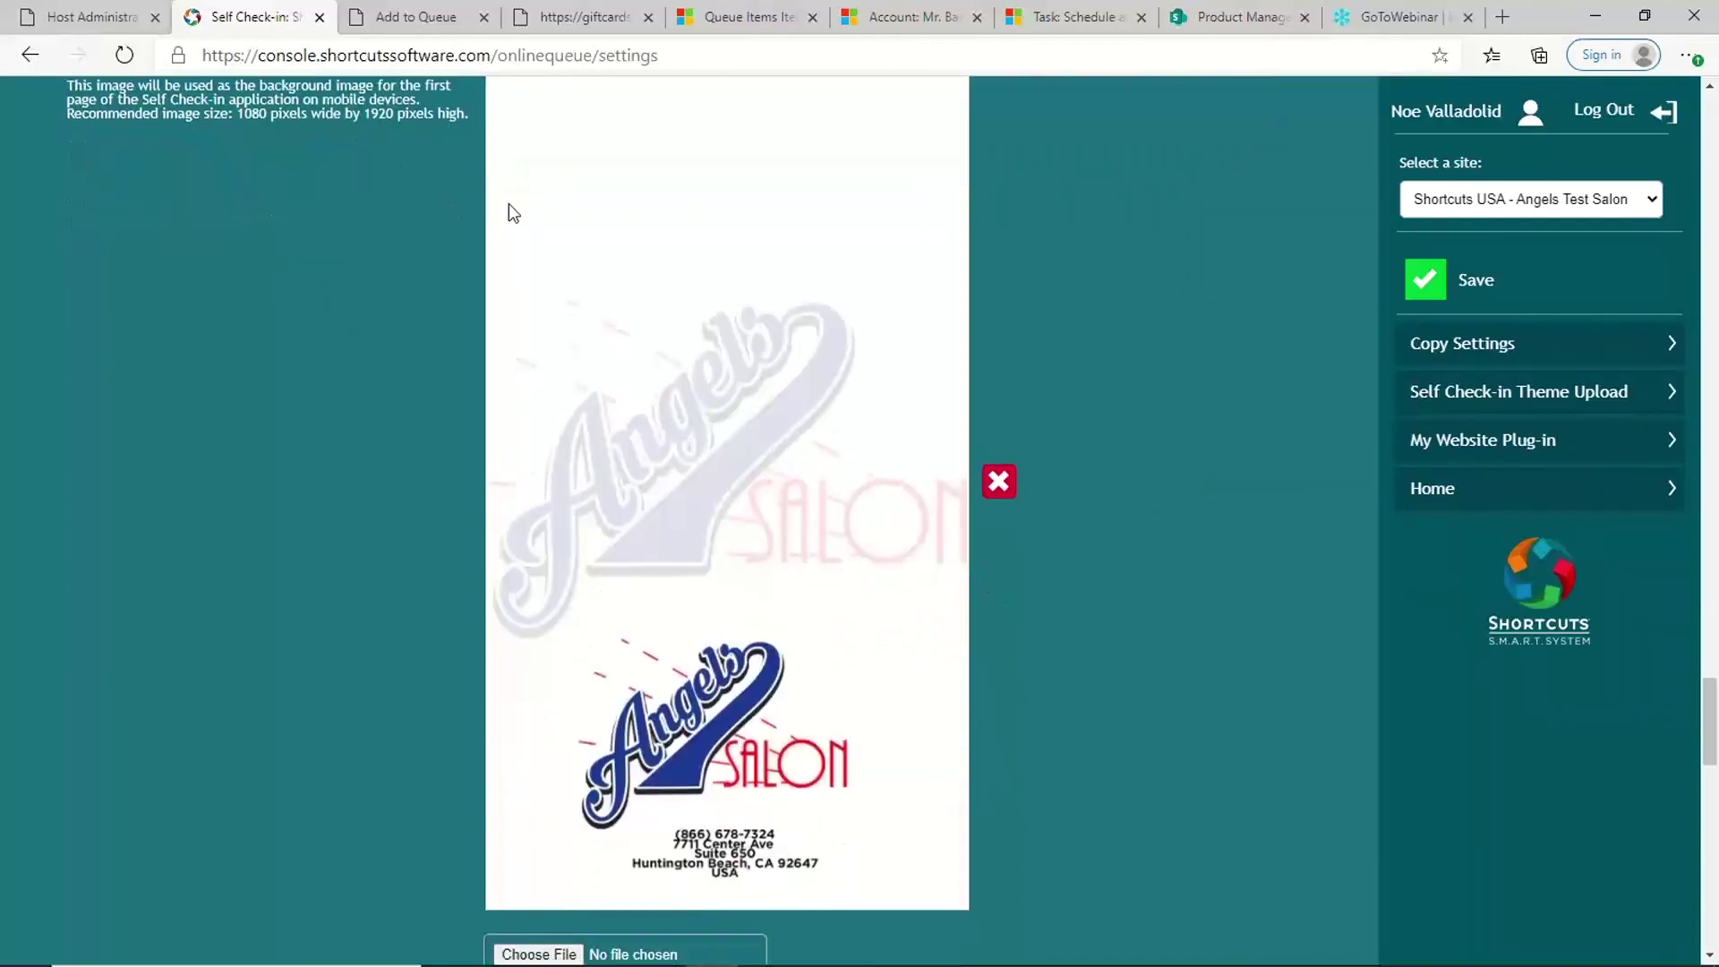
scroll(510, 212, "down", 1)
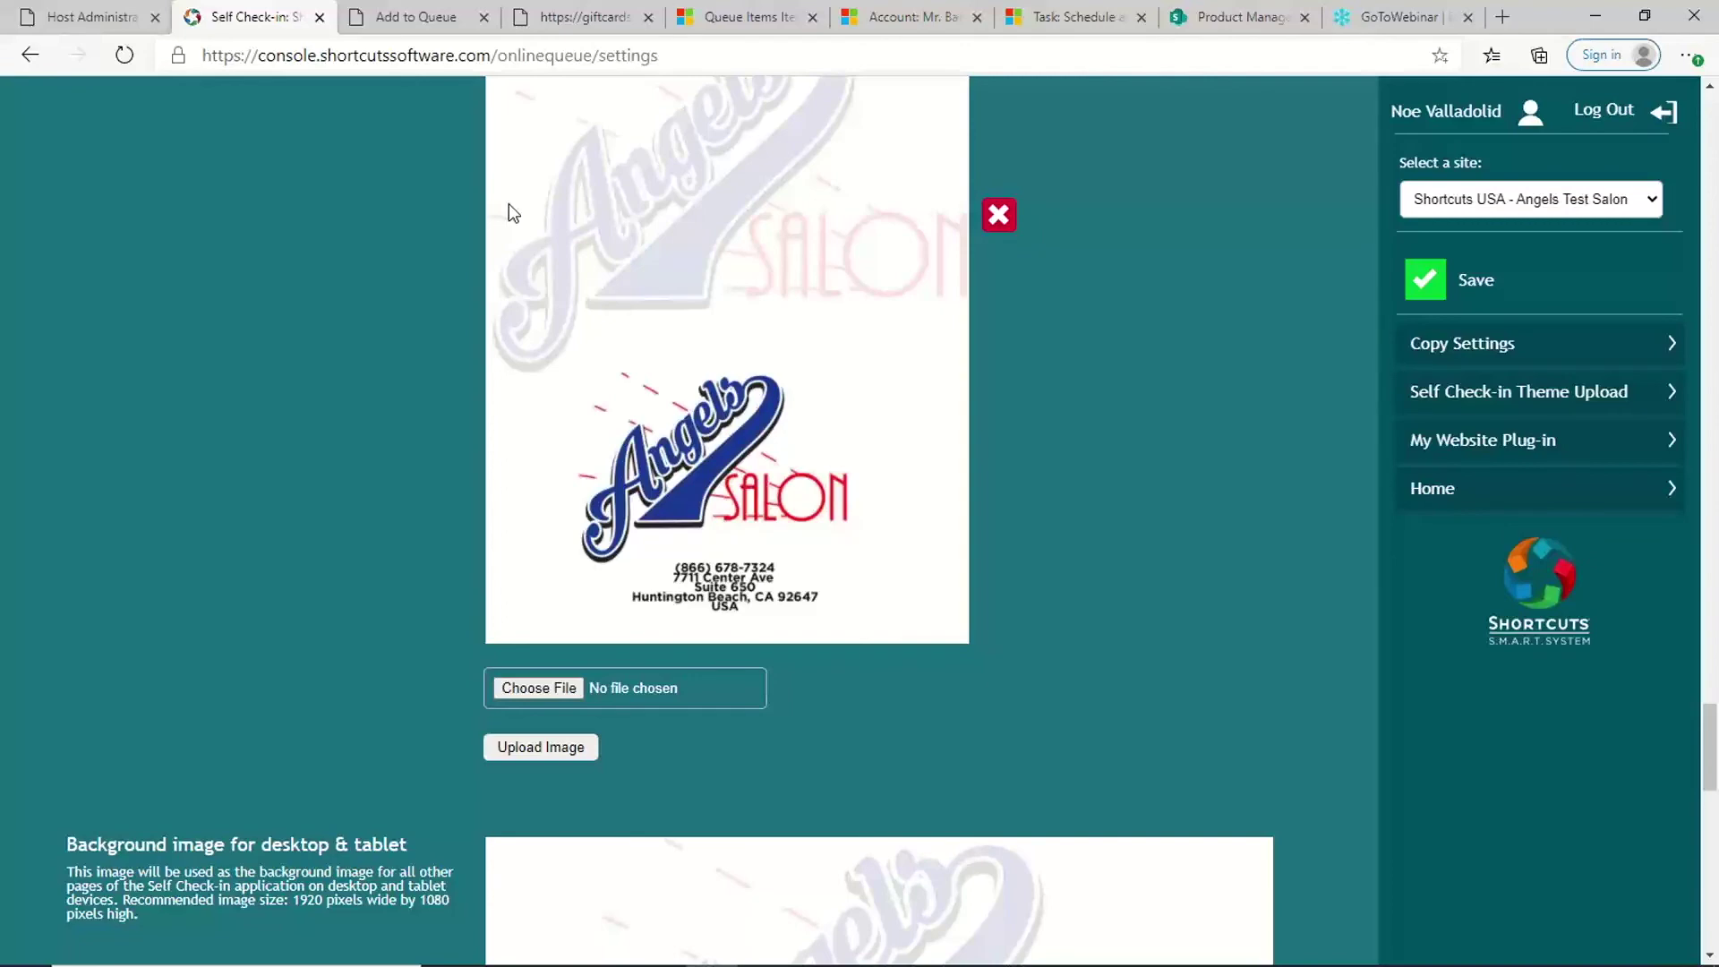
scroll(509, 212, "down", 2)
scroll(508, 212, "down", 2)
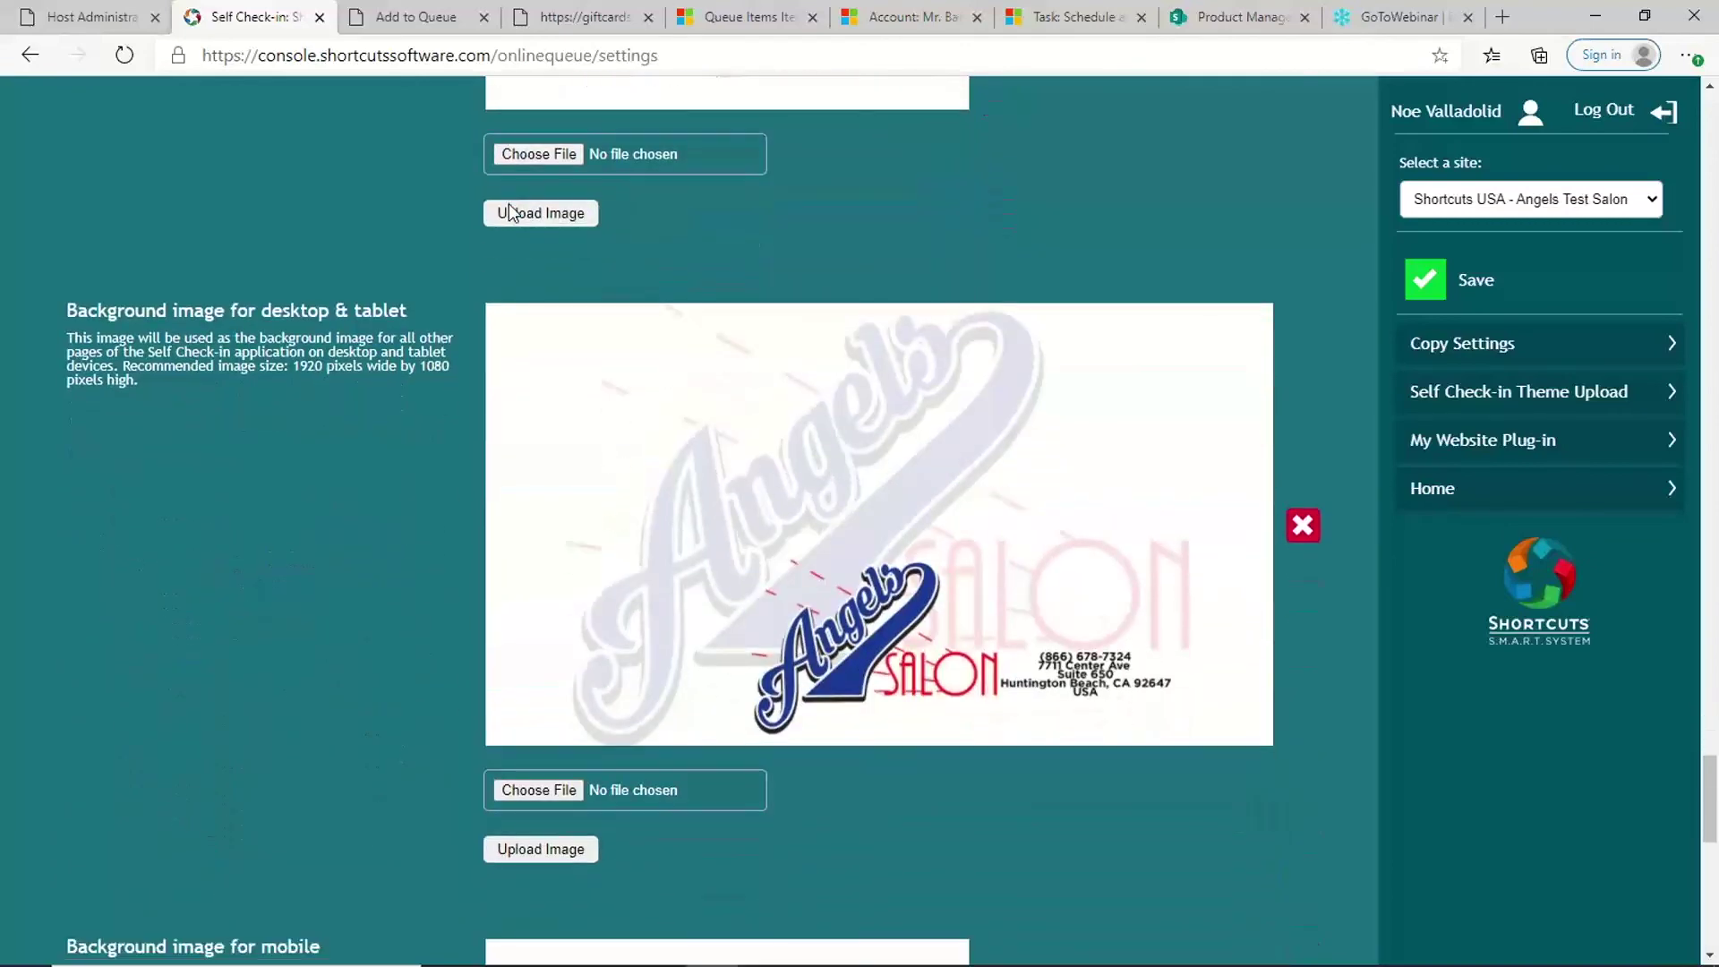
scroll(510, 213, "down", 1)
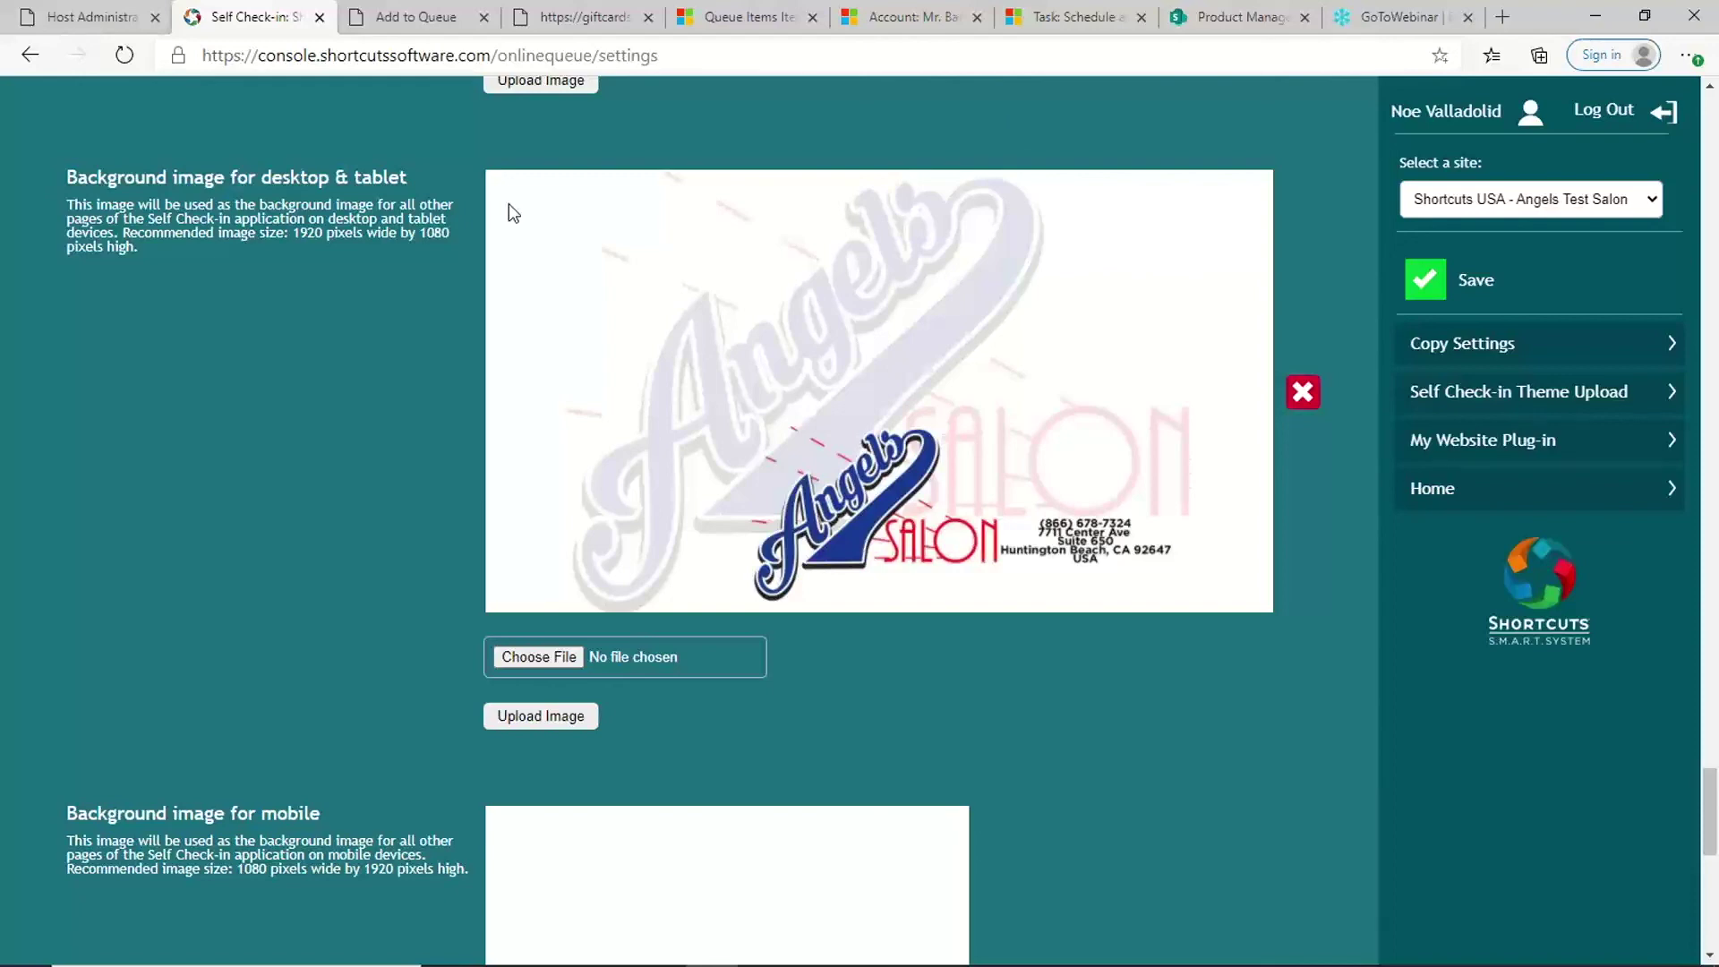
scroll(509, 213, "down", 1)
scroll(510, 213, "down", 2)
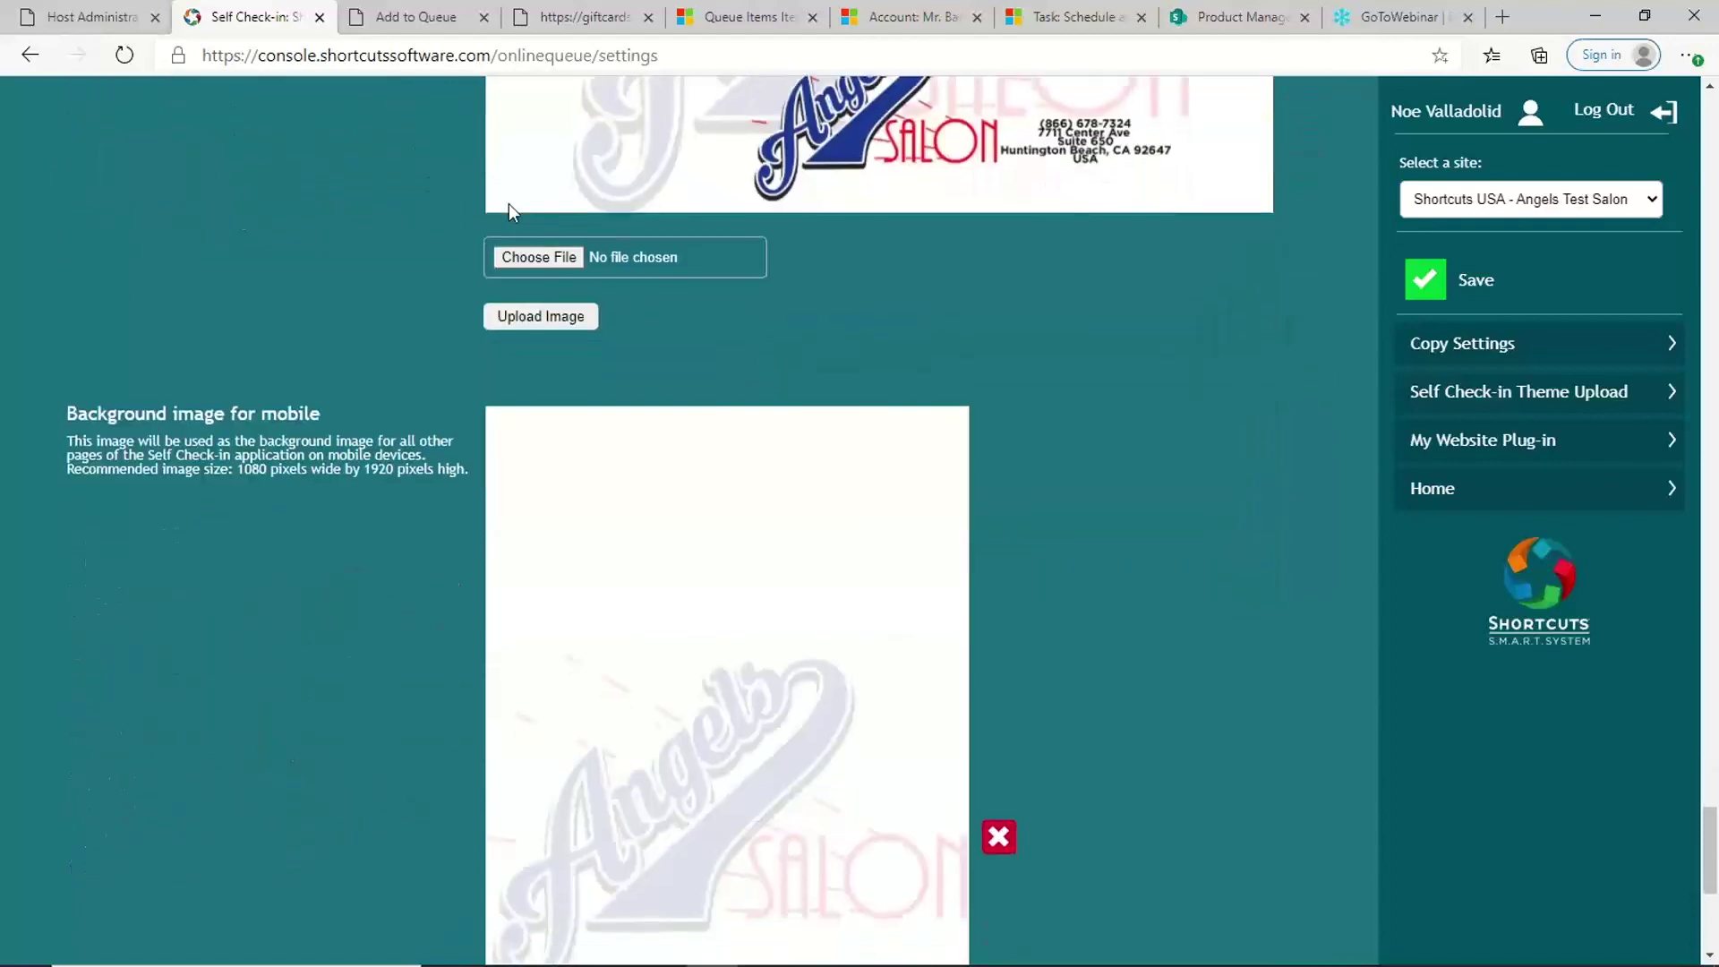
scroll(510, 212, "down", 1)
scroll(510, 212, "down", 2)
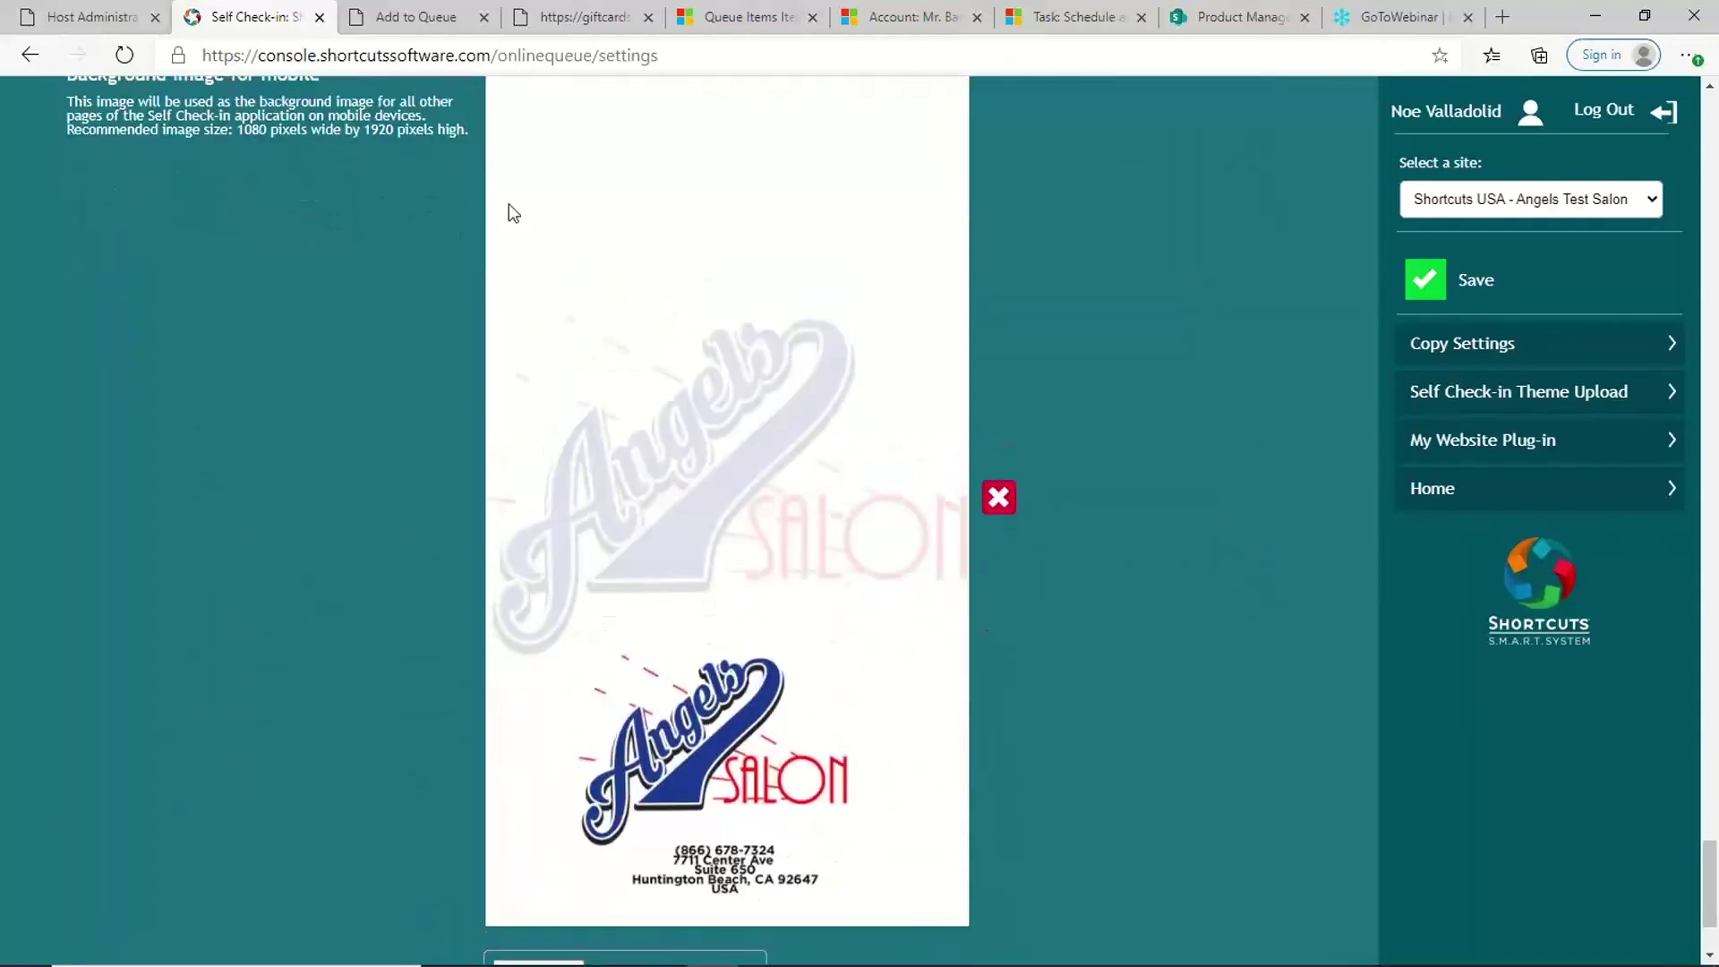
scroll(510, 212, "up", 1)
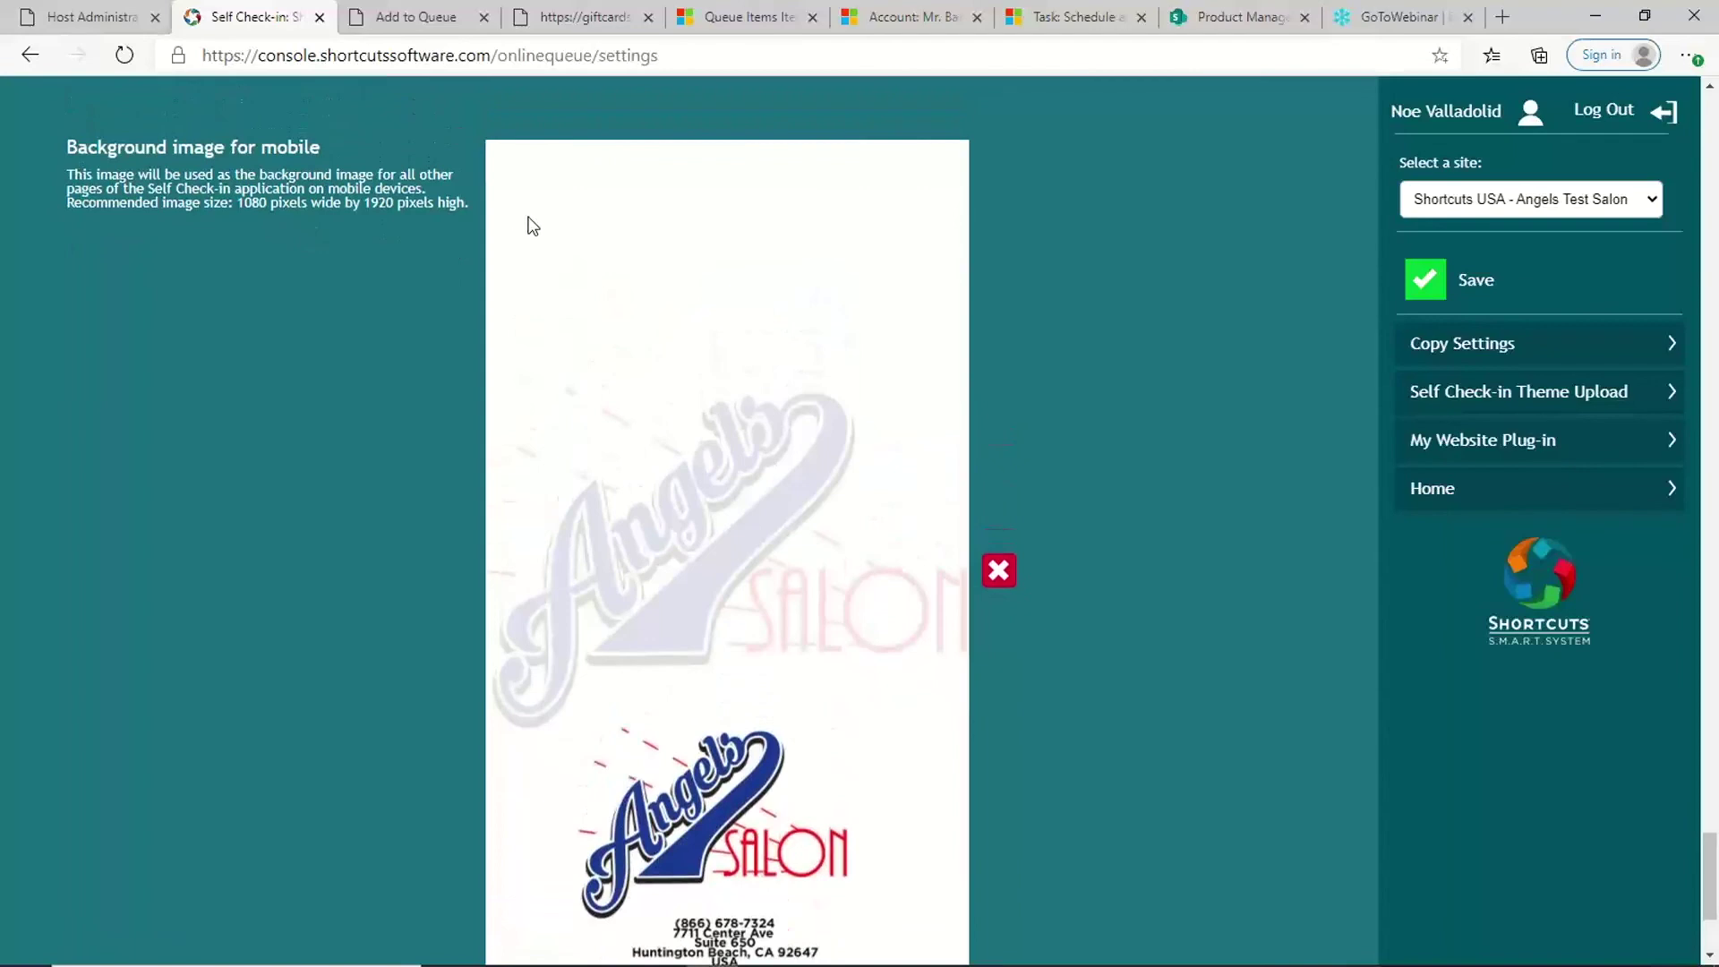
scroll(528, 225, "up", 1)
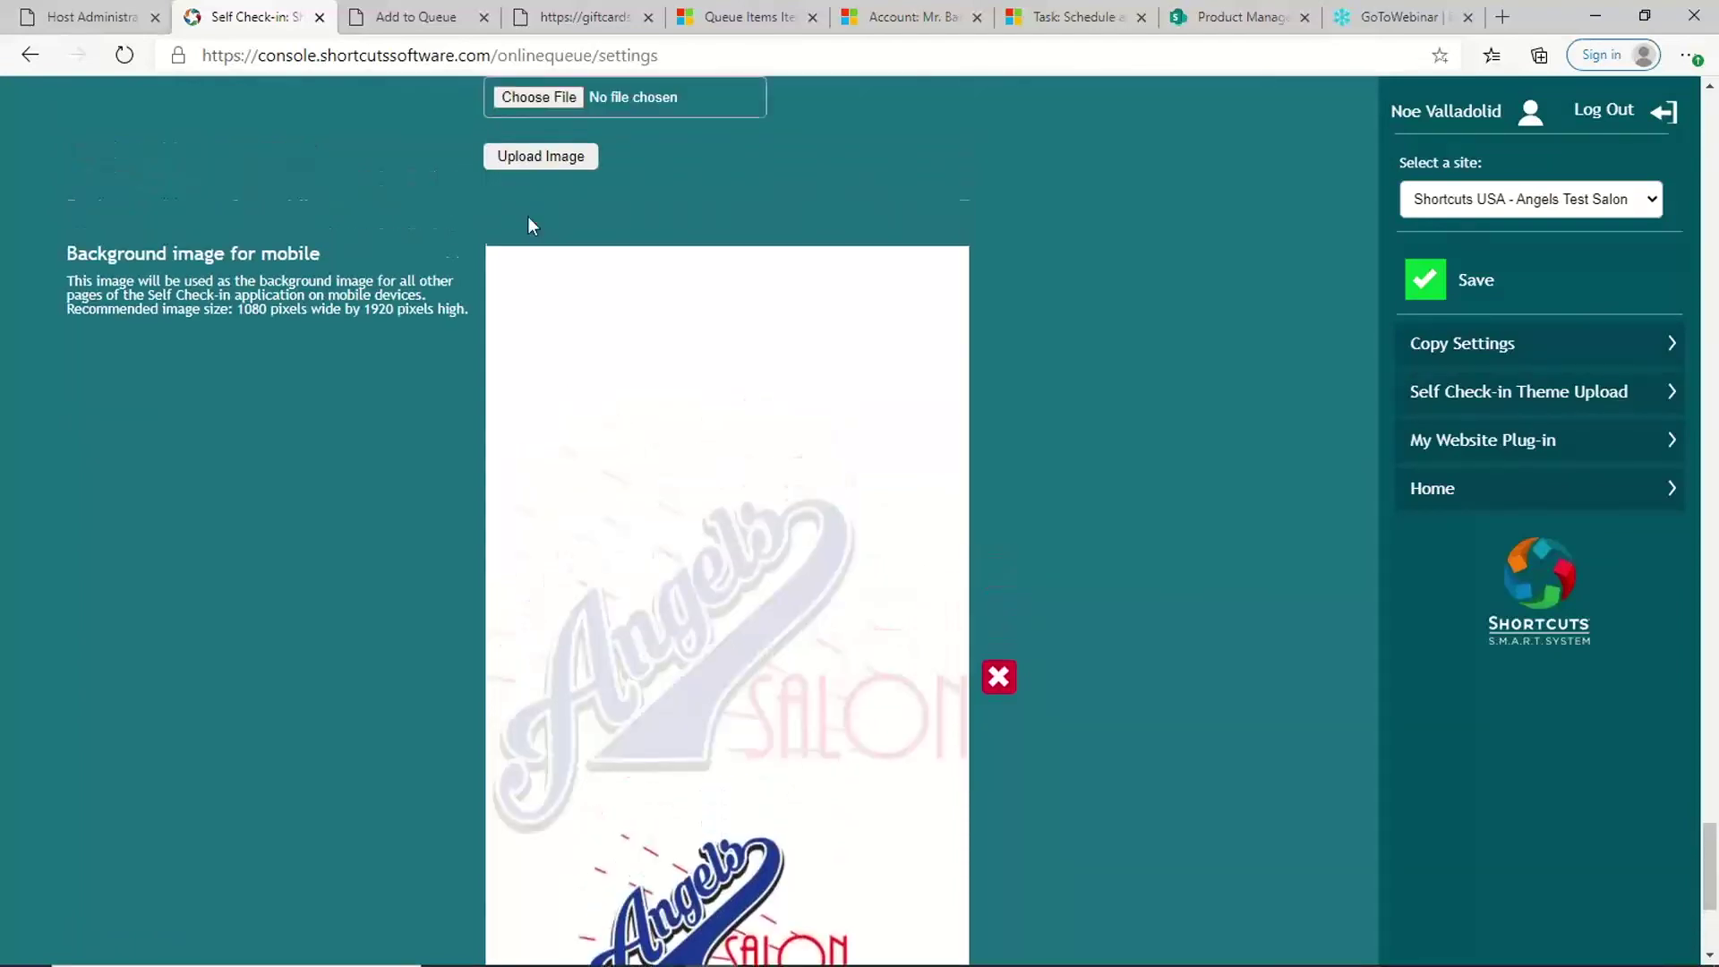
scroll(529, 221, "up", 1)
scroll(528, 222, "up", 2)
scroll(531, 224, "up", 2)
scroll(528, 216, "up", 1)
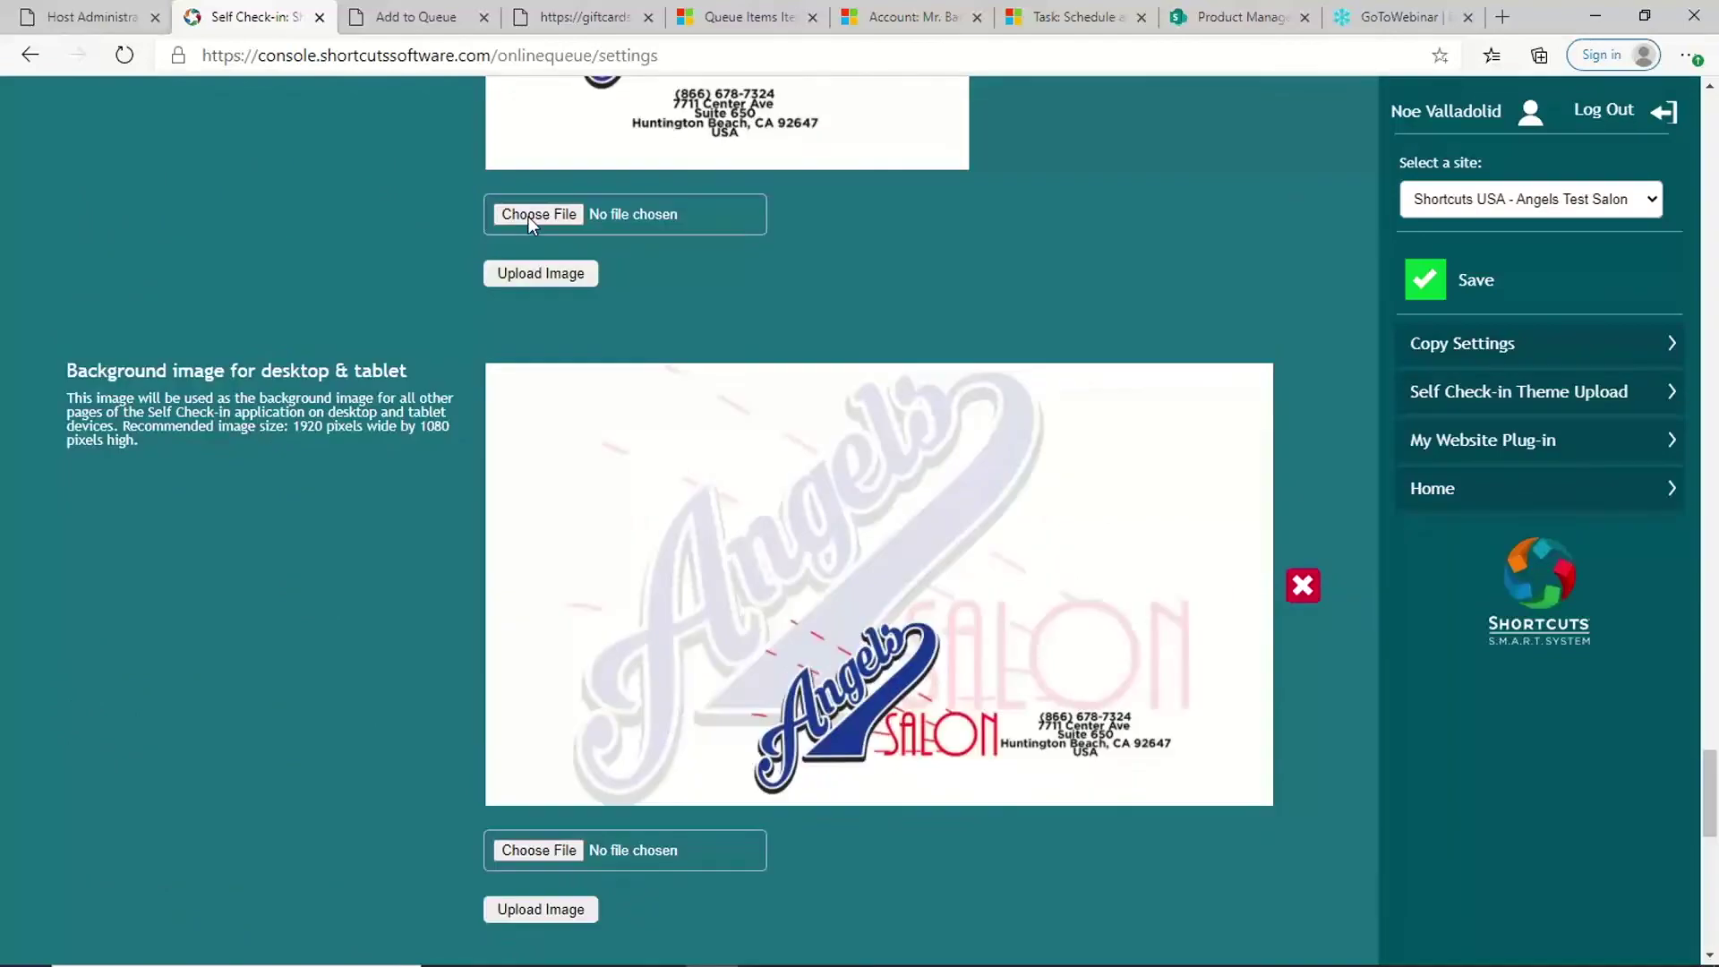
scroll(528, 222, "up", 1)
scroll(528, 223, "up", 2)
scroll(528, 225, "up", 1)
scroll(529, 226, "up", 2)
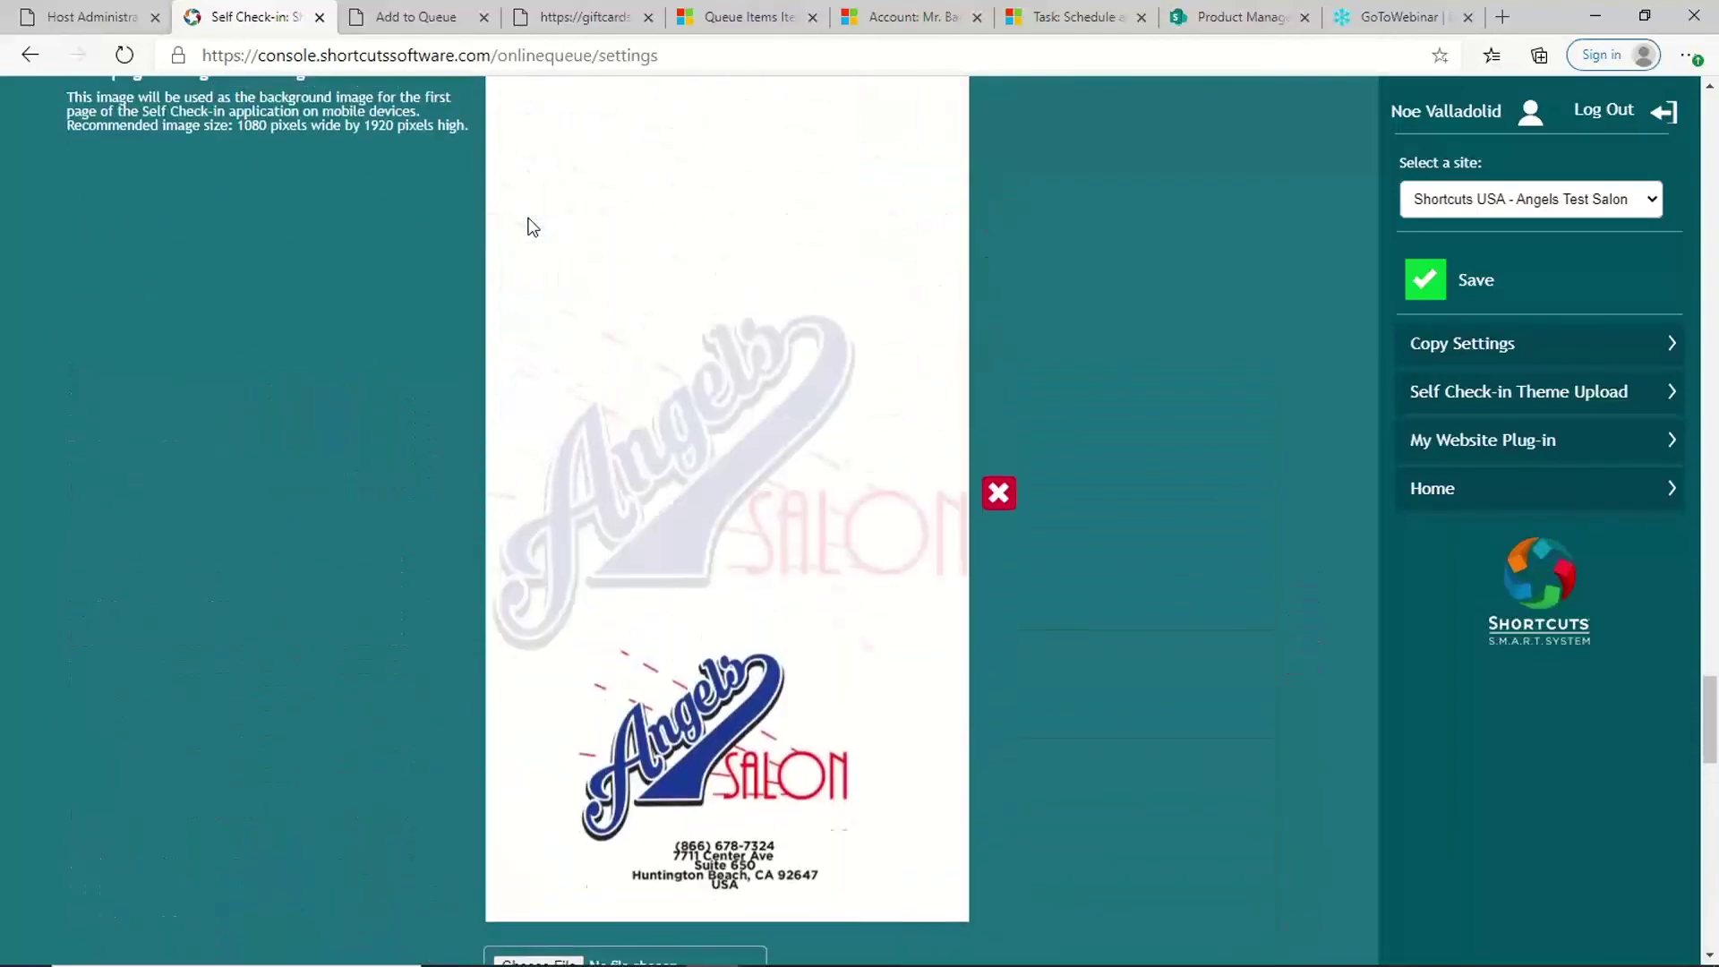
scroll(528, 226, "up", 1)
scroll(528, 225, "up", 3)
scroll(529, 229, "up", 1)
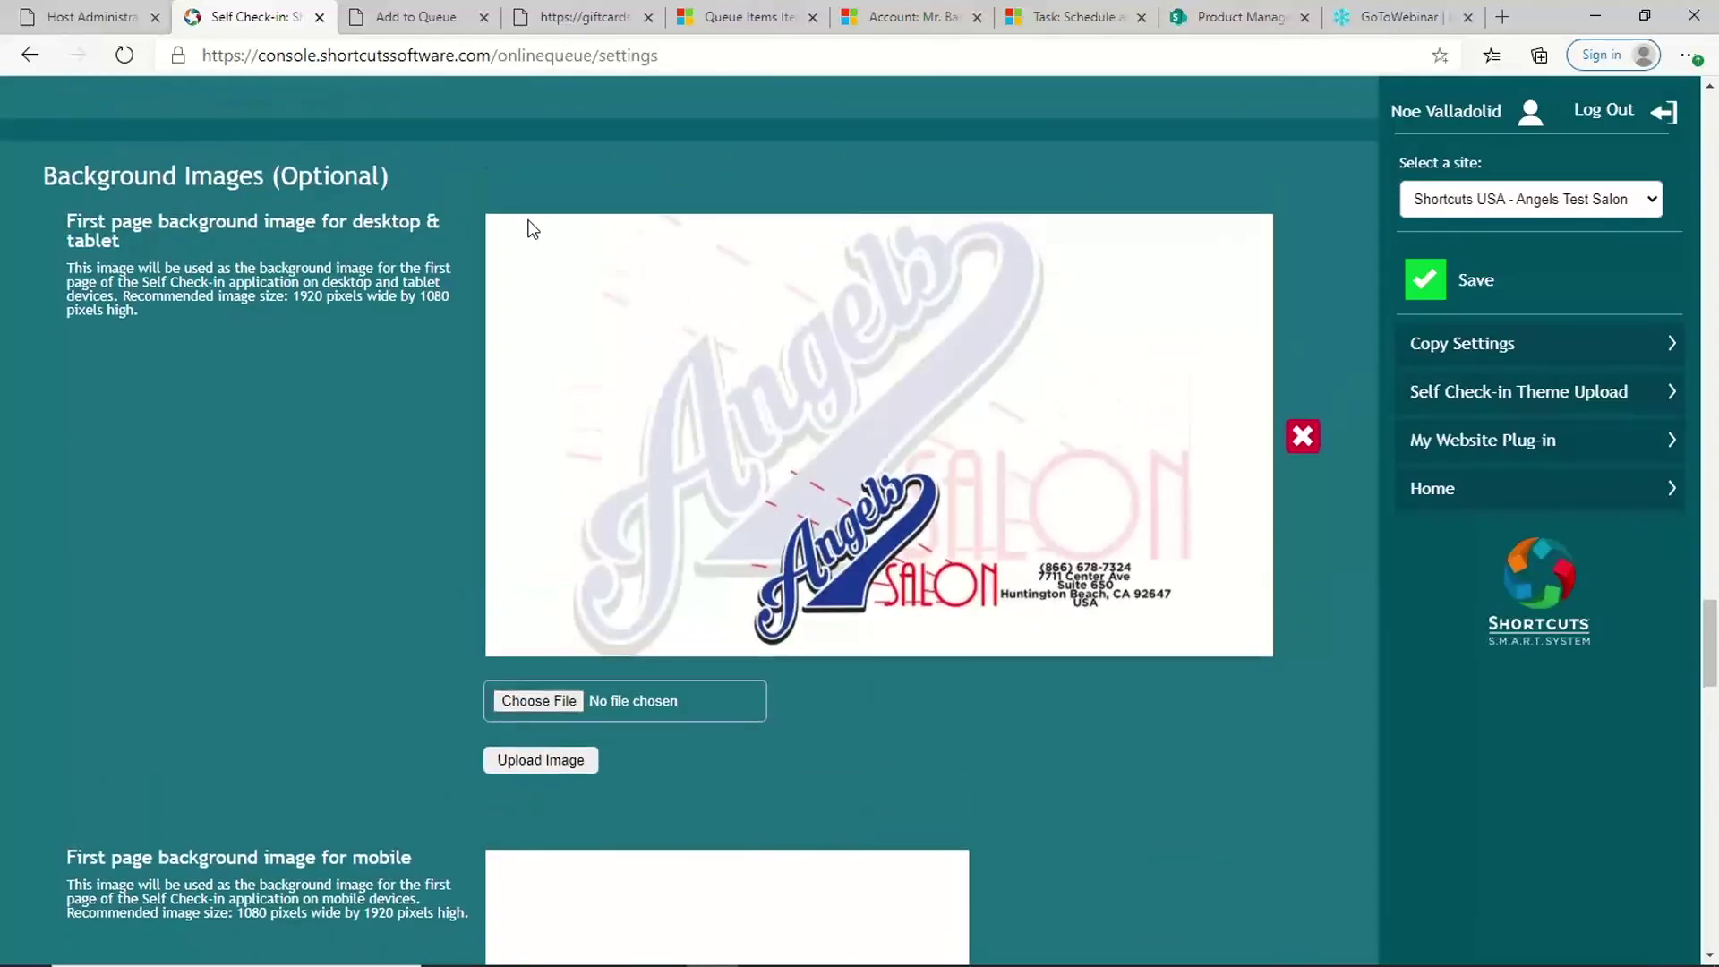